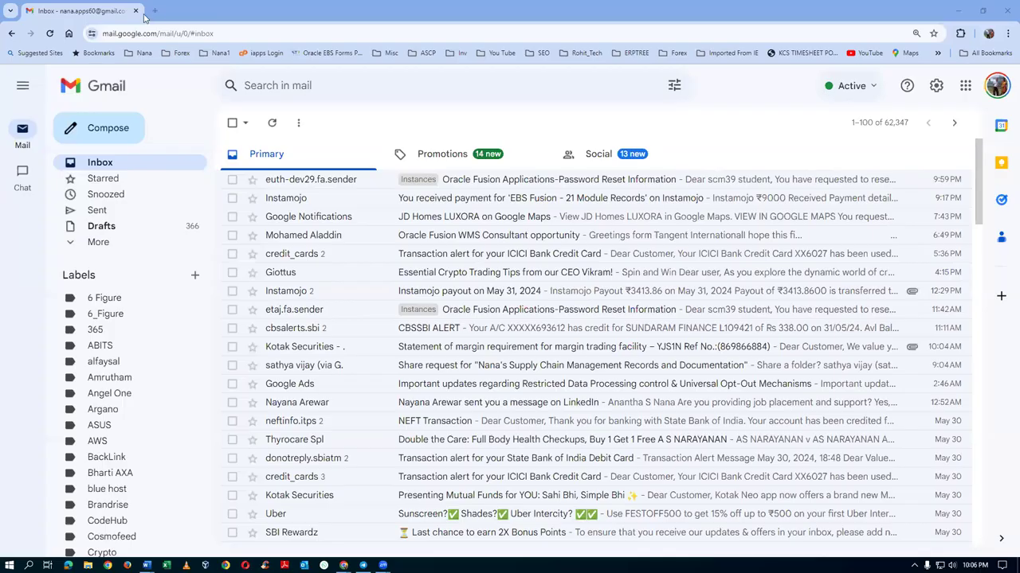
# Open the etaj login page in a new tab, sign in with saved credentials, and dismiss the password warning.
pyautogui.click(154, 11)
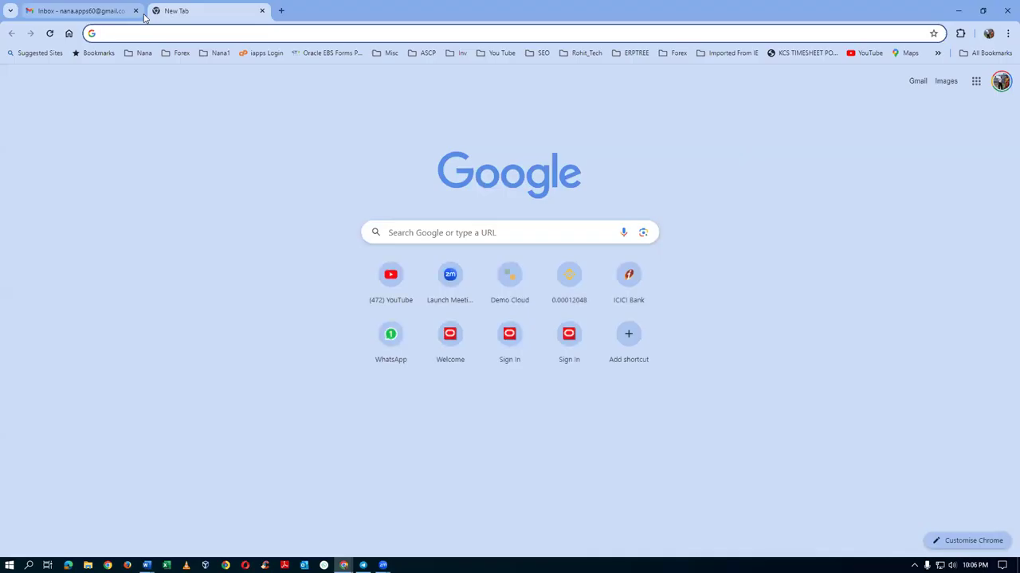
pyautogui.write('etaj')
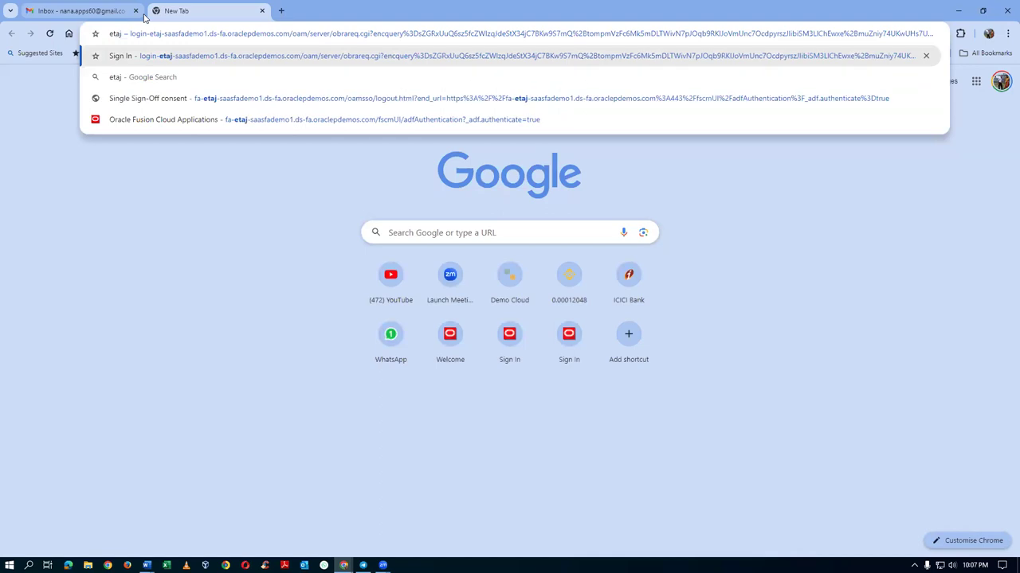
pyautogui.press('Return')
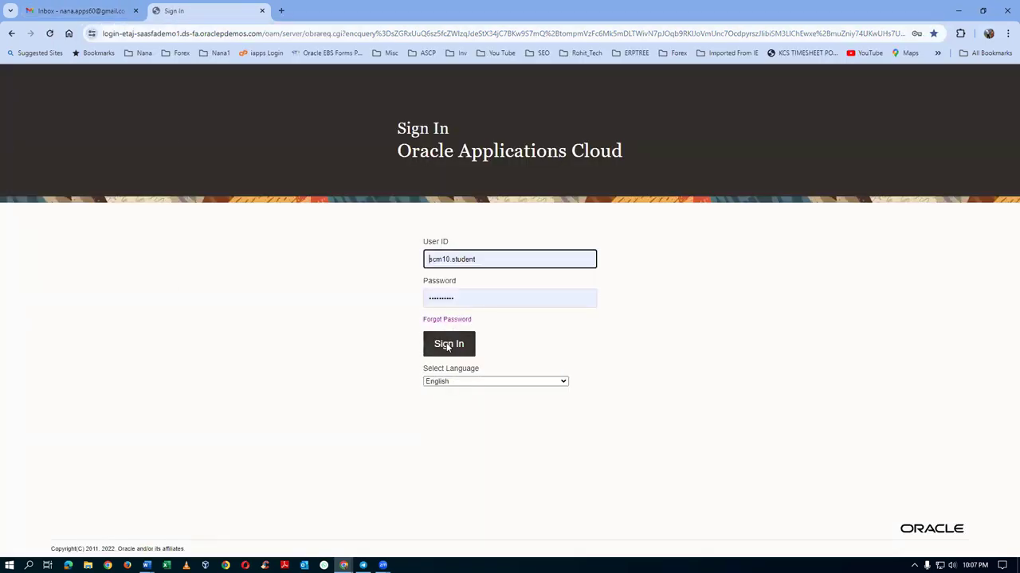
pyautogui.click(448, 345)
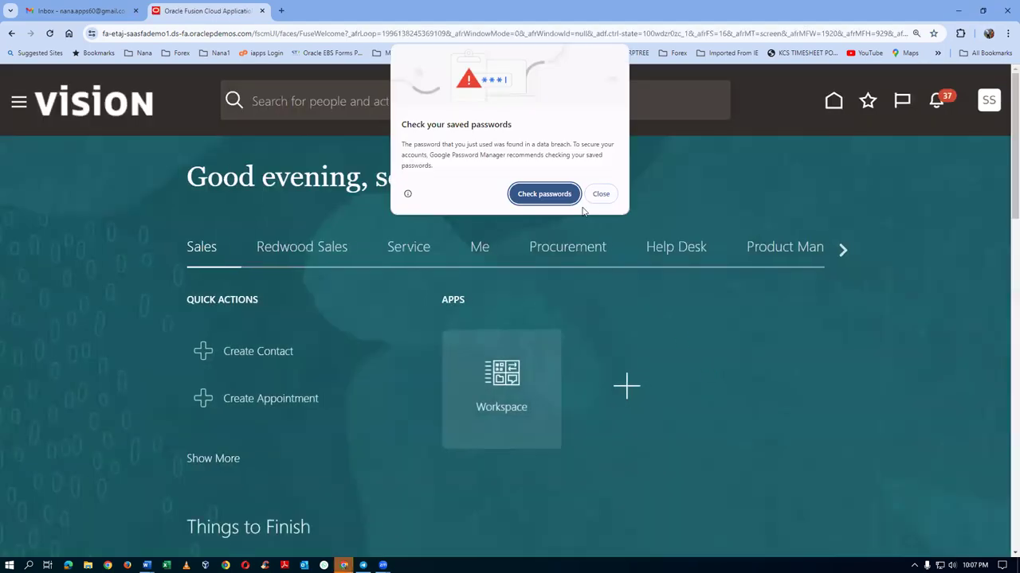
pyautogui.click(600, 195)
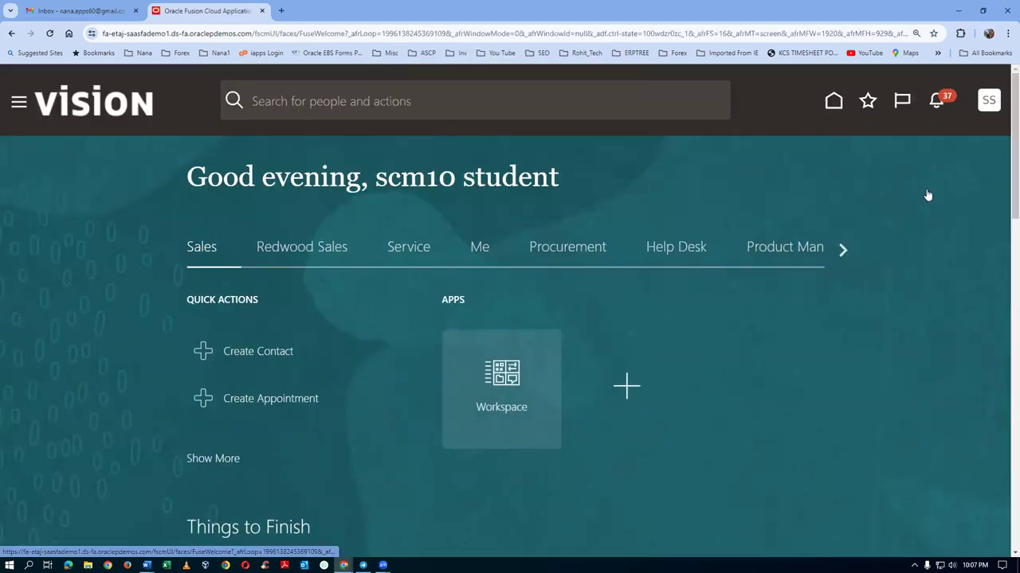
# From Setup and Maintenance, search tasks for 'man%inv%org%' and open Manage Inventory Organizations.
pyautogui.click(988, 100)
pyautogui.click(683, 339)
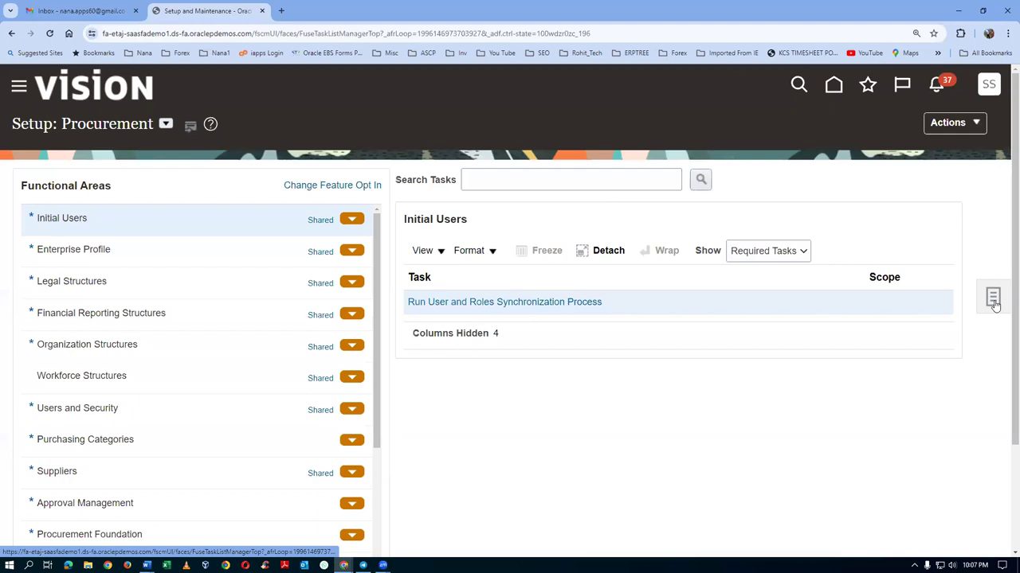
pyautogui.click(992, 299)
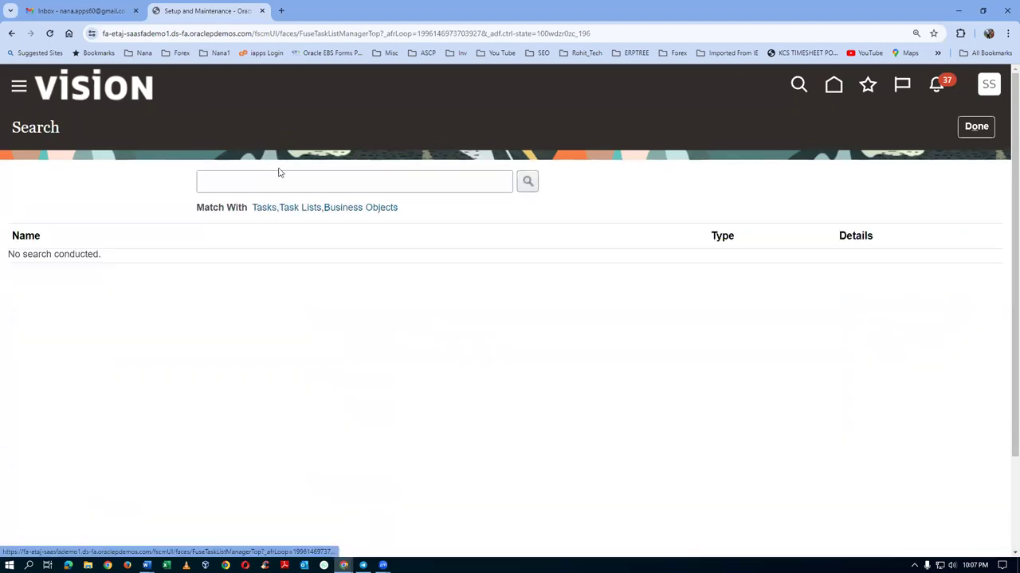
pyautogui.click(284, 181)
pyautogui.write('man')
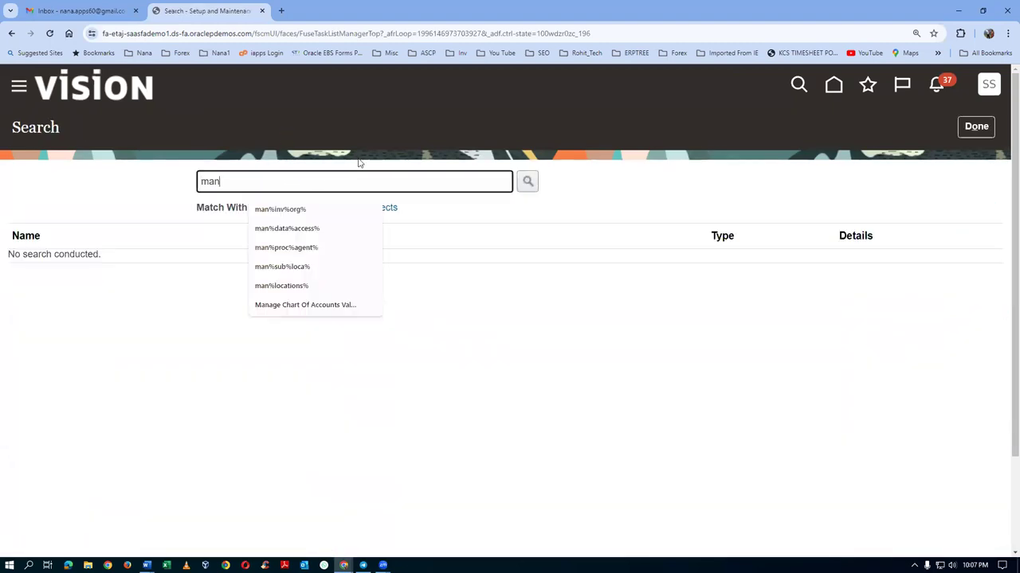
pyautogui.write('%inv%')
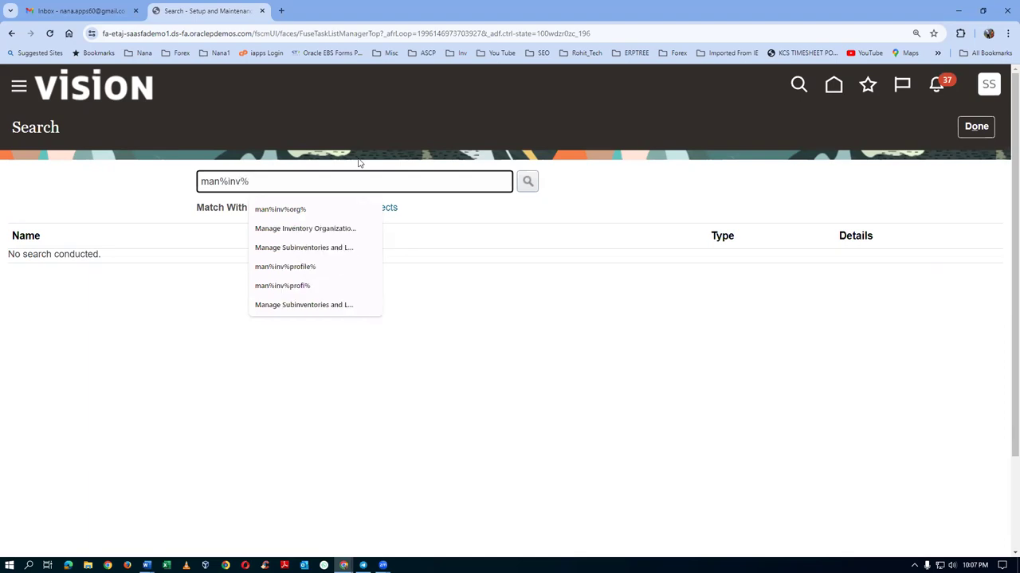
pyautogui.write('org%')
pyautogui.press('Return')
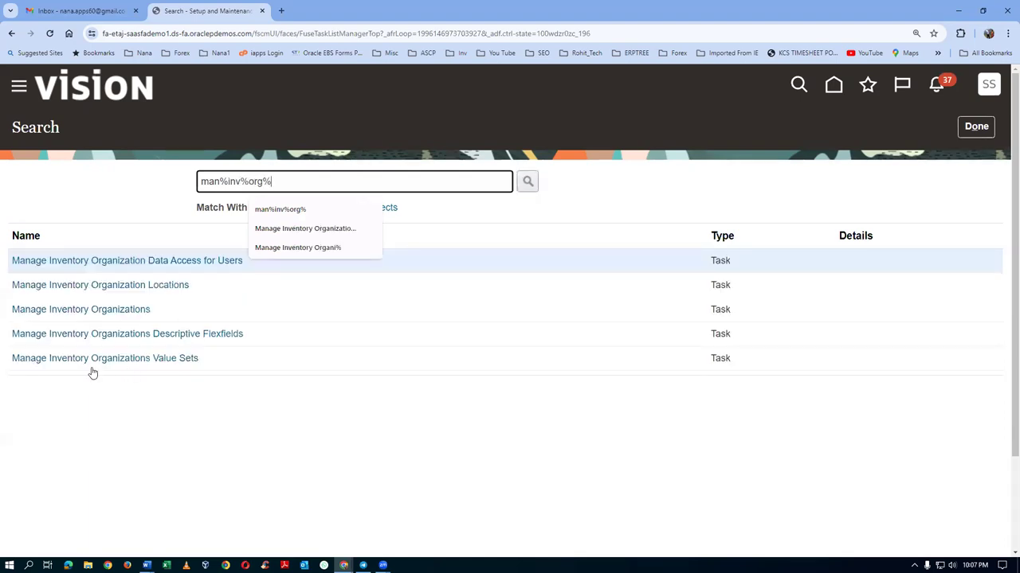
pyautogui.click(83, 310)
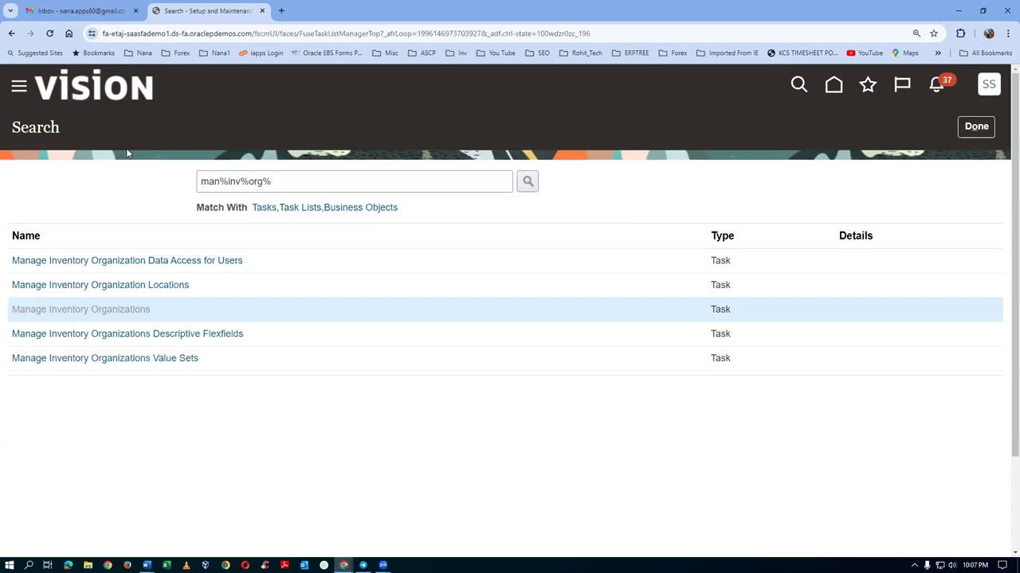
# Search for inventory organization 001.
pyautogui.click(233, 211)
pyautogui.write('00')
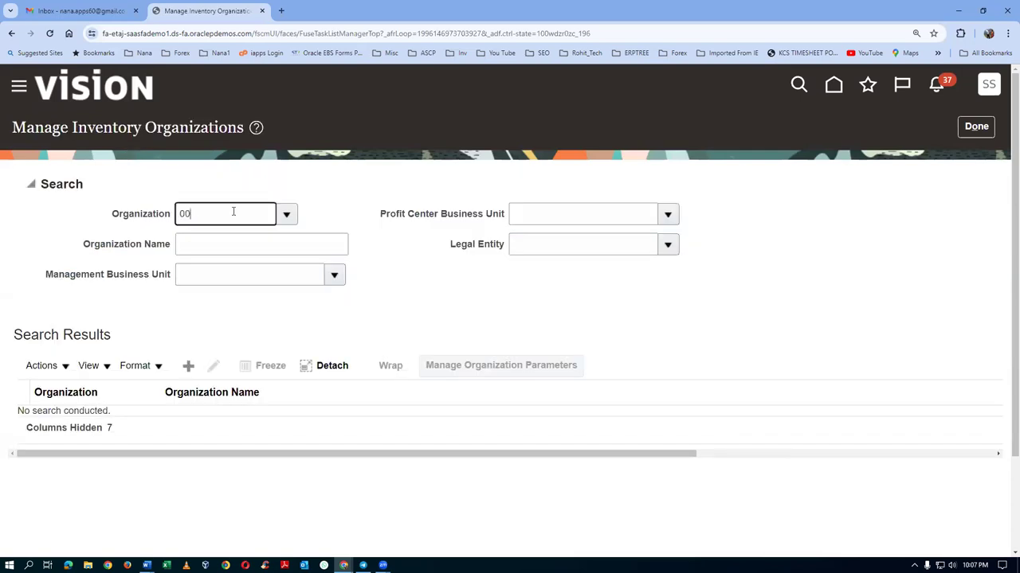
pyautogui.write('1')
pyautogui.press('Tab')
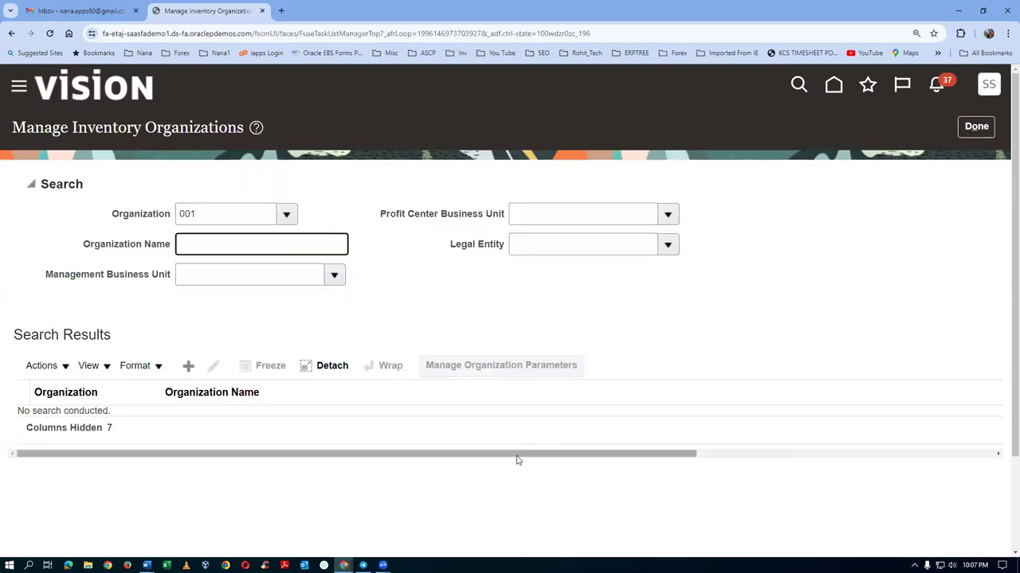
pyautogui.moveTo(516, 460); pyautogui.dragTo(853, 359)
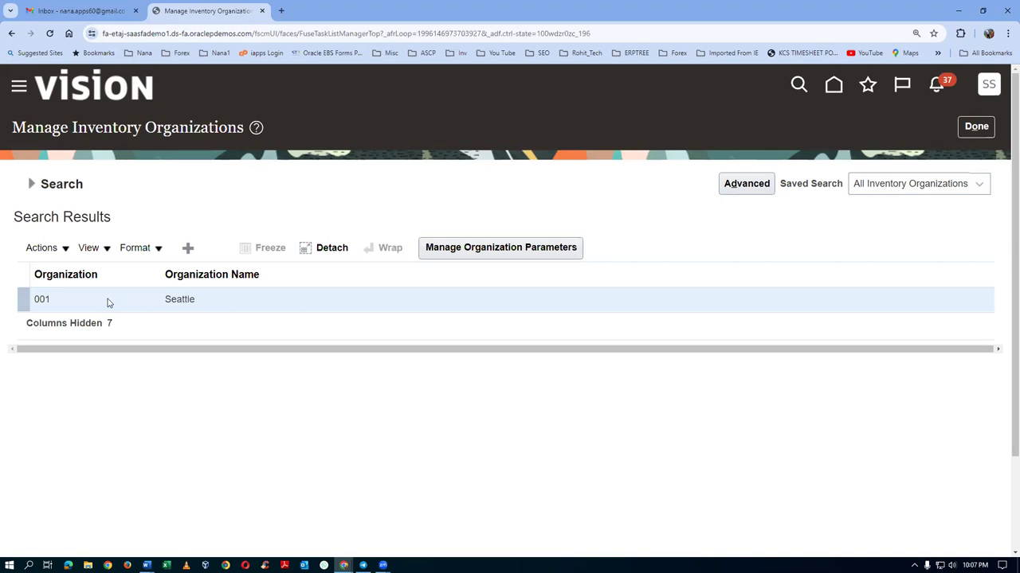
# Edit organization 001 Seattle, check its Operations schedule on the parameters page, and duplicate the browser tab.
pyautogui.click(215, 249)
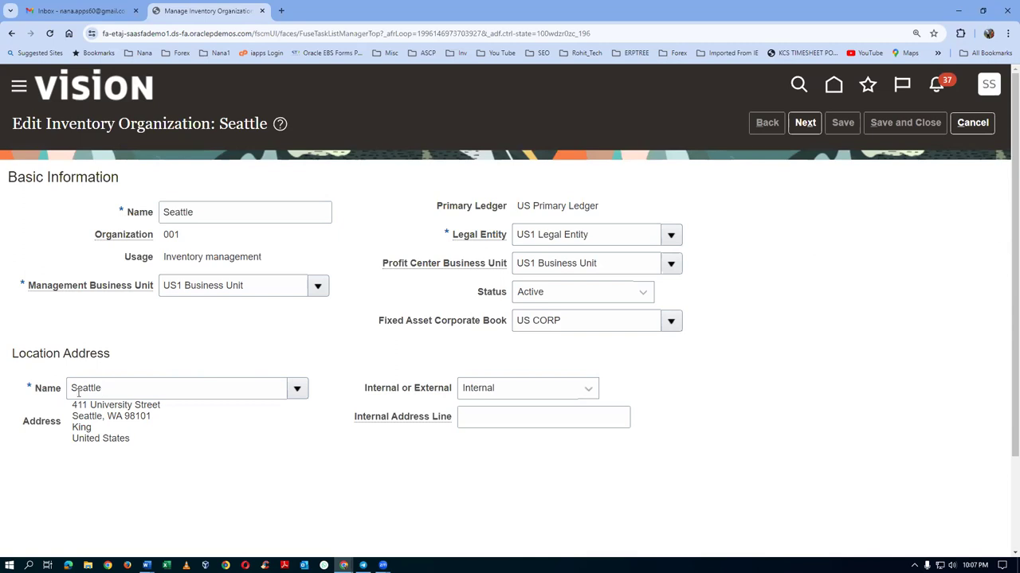
pyautogui.click(805, 123)
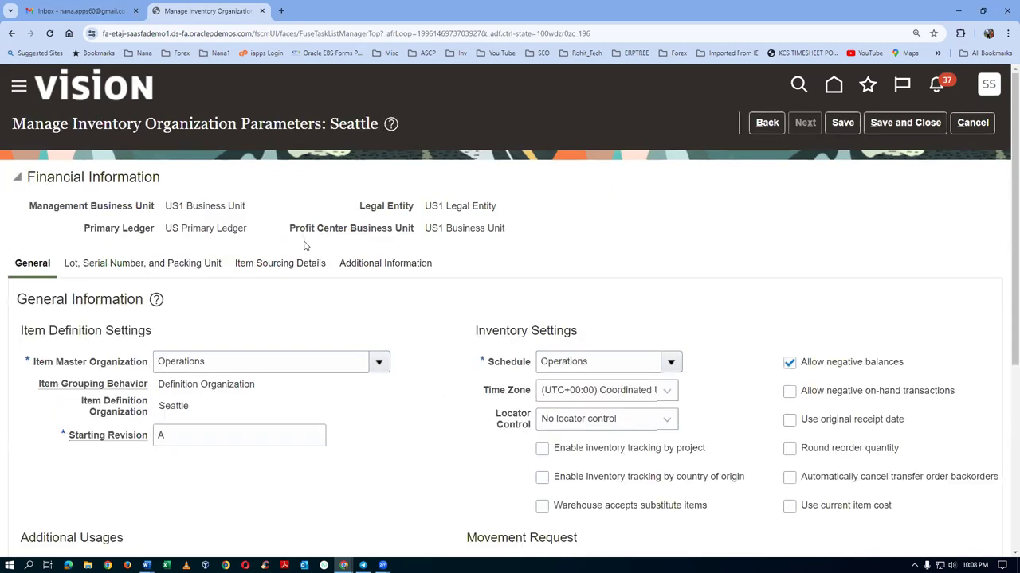
pyautogui.click(599, 362)
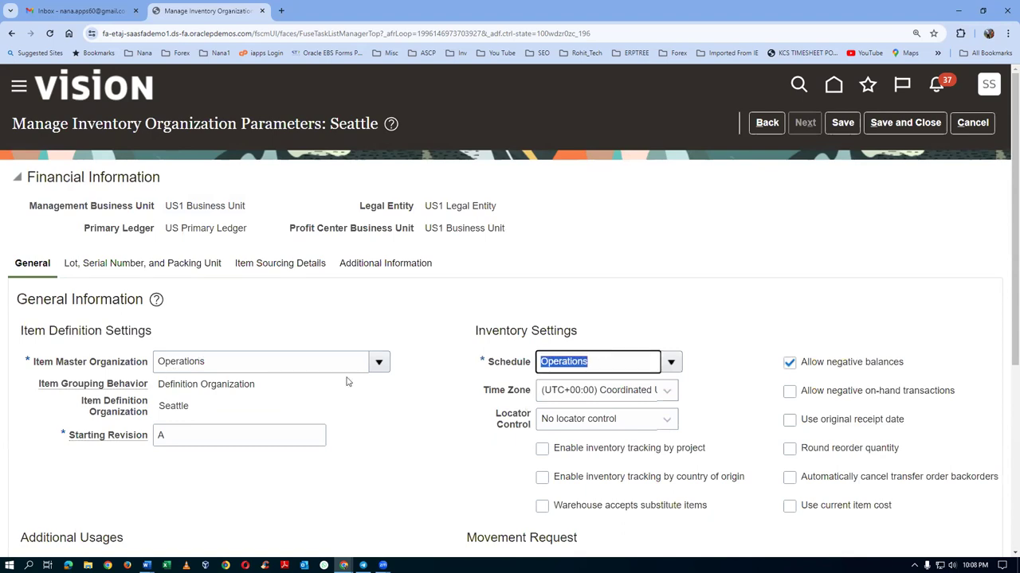
pyautogui.rightClick(212, 16)
pyautogui.click(241, 113)
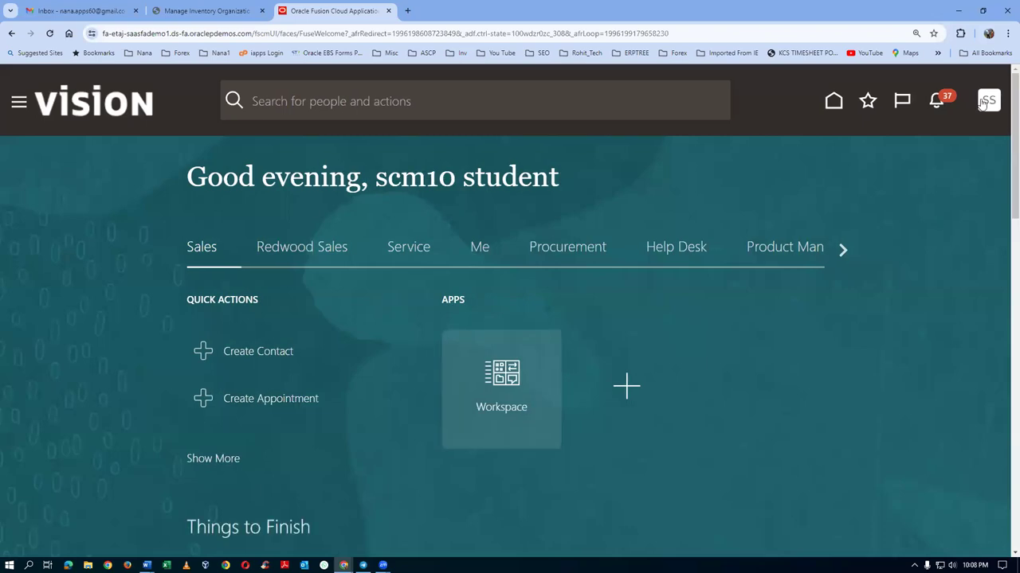
# In the duplicated tab, search setup tasks for 'man%fac%sche%' and open Manage Facility Schedules.
pyautogui.click(985, 101)
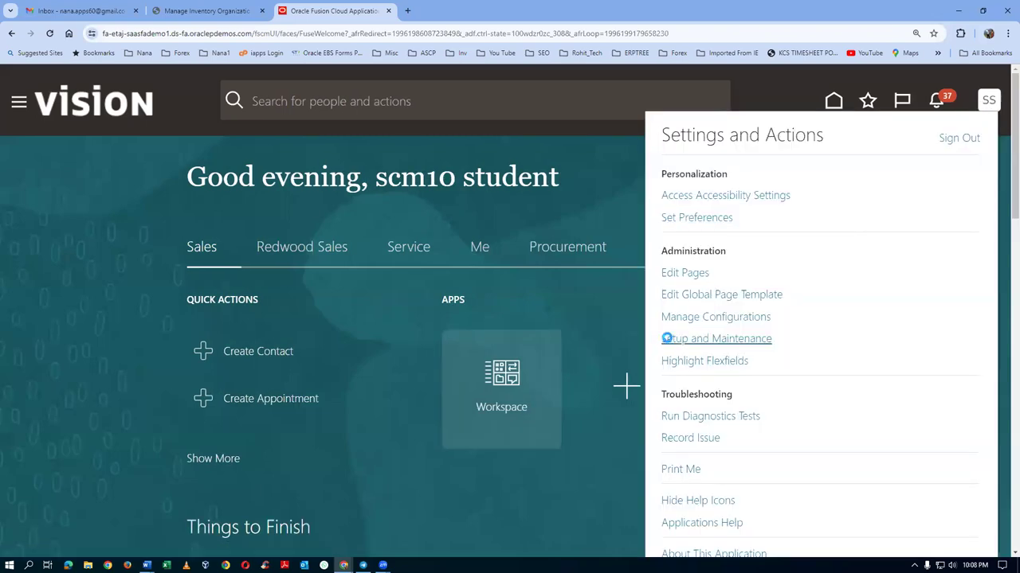
pyautogui.click(668, 338)
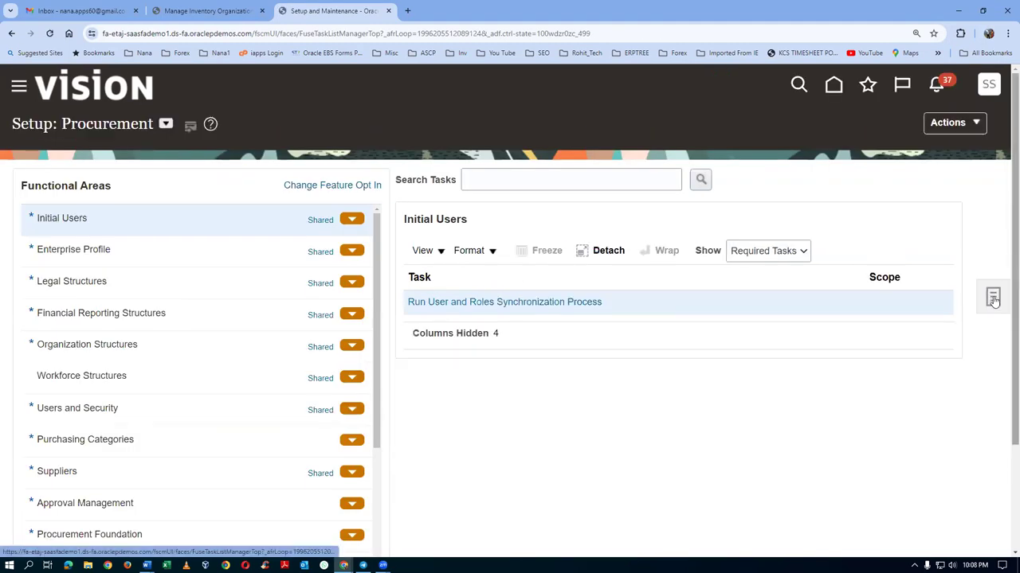
pyautogui.click(994, 299)
pyautogui.click(886, 355)
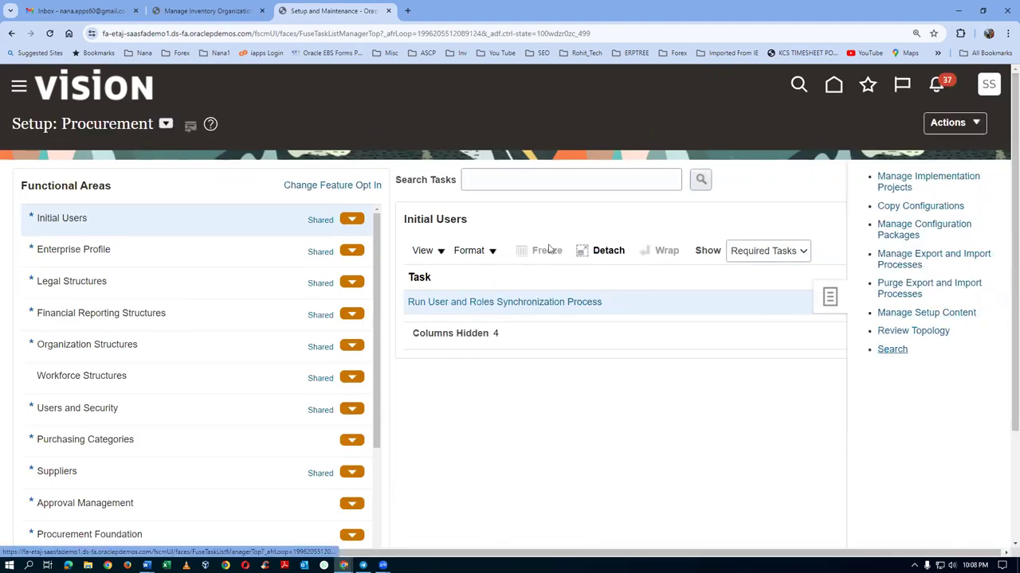
pyautogui.click(332, 182)
pyautogui.write('m')
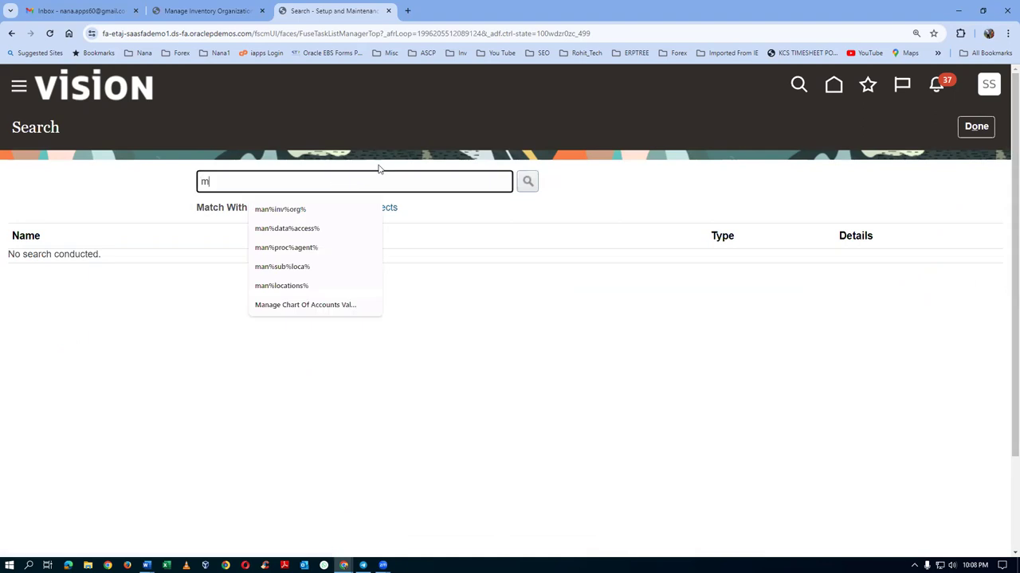
pyautogui.write('an%fac%')
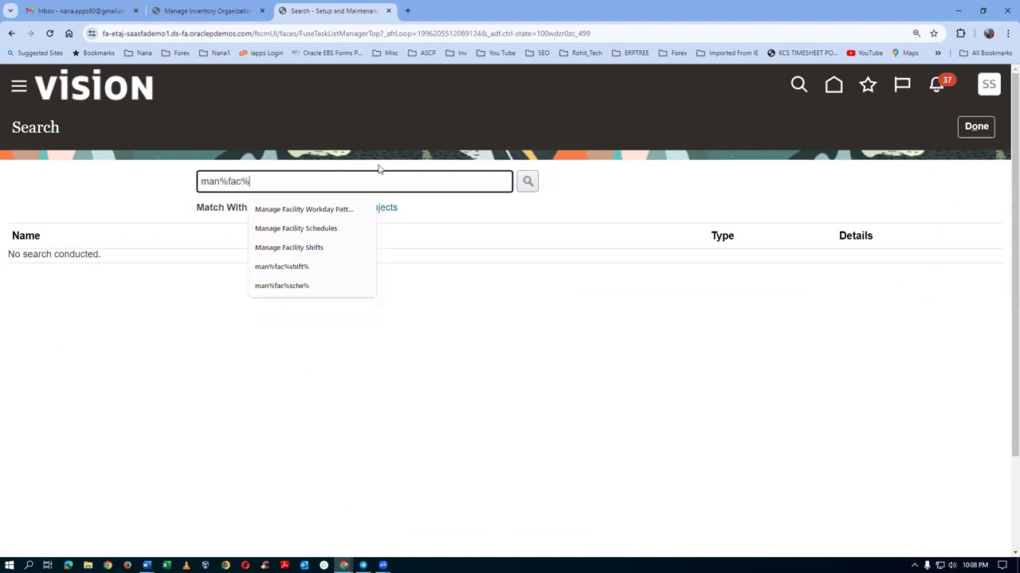
pyautogui.write('sche%')
pyautogui.press('Return')
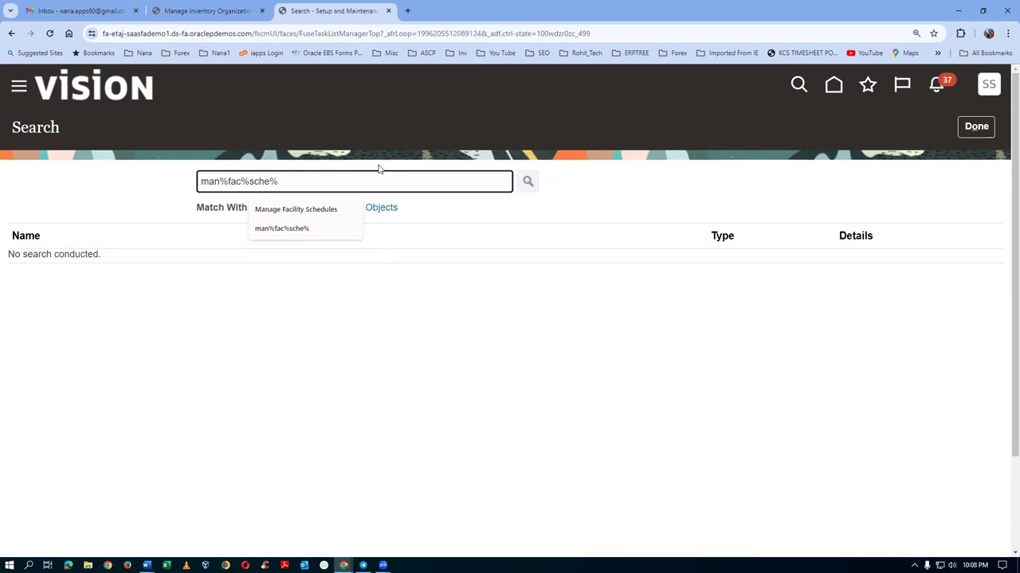
pyautogui.click(60, 288)
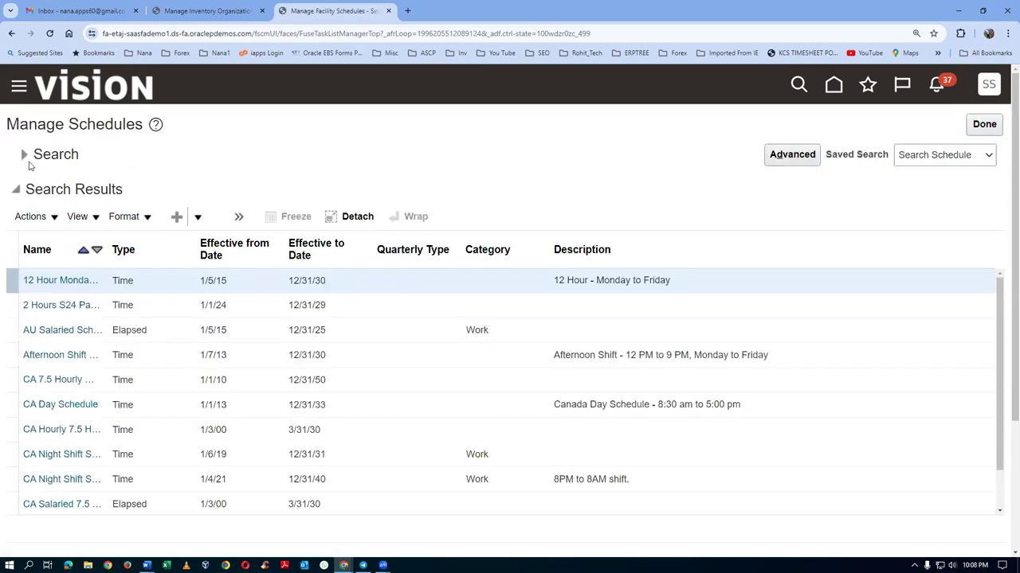
pyautogui.click(23, 154)
# Search schedules for 'Operations', select its Standard Working Week pattern, and open the schedule for editing.
pyautogui.click(193, 187)
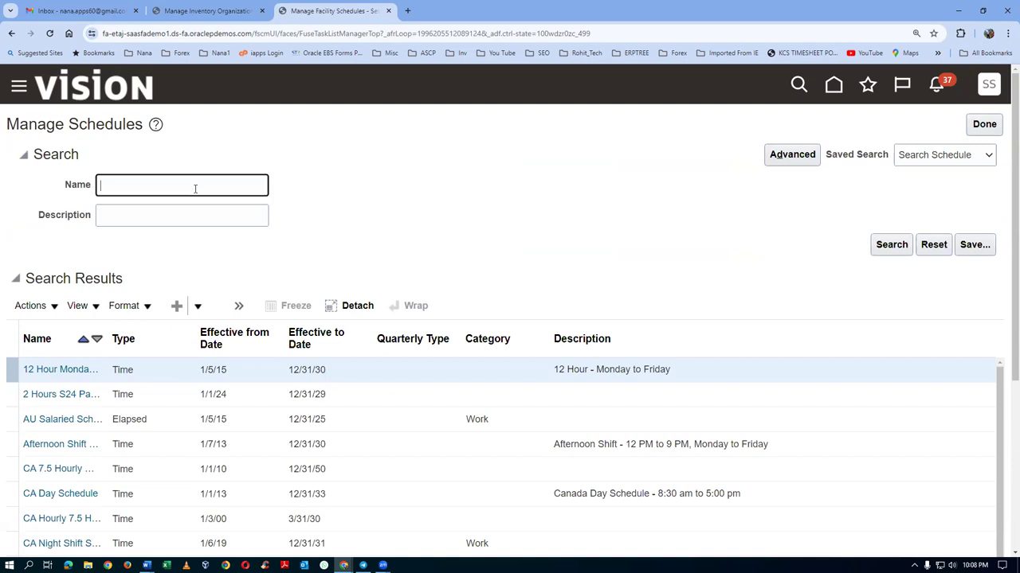
pyautogui.write('Operations')
pyautogui.click(906, 246)
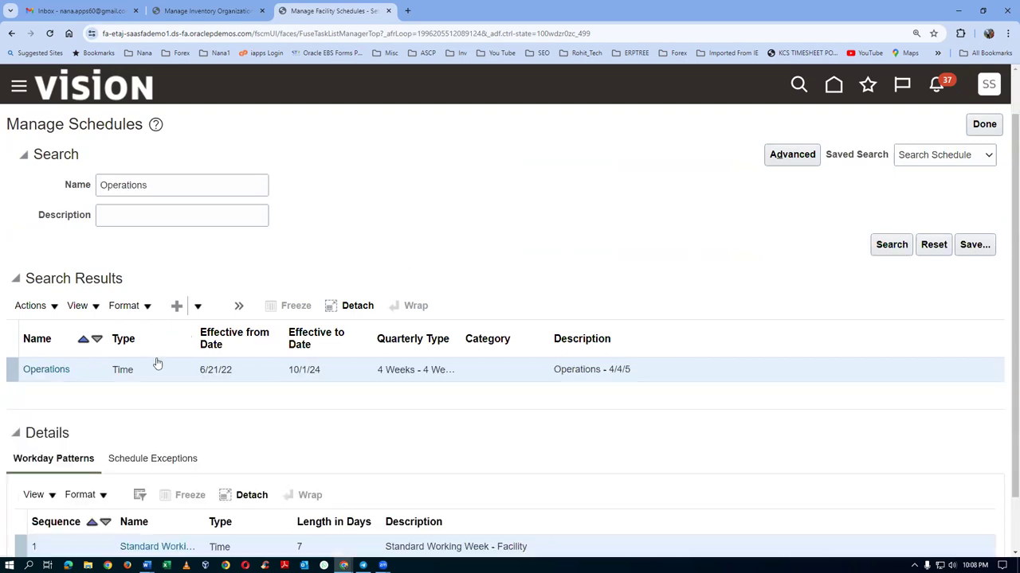
pyautogui.scroll(-2, 135, 360)
pyautogui.click(248, 451)
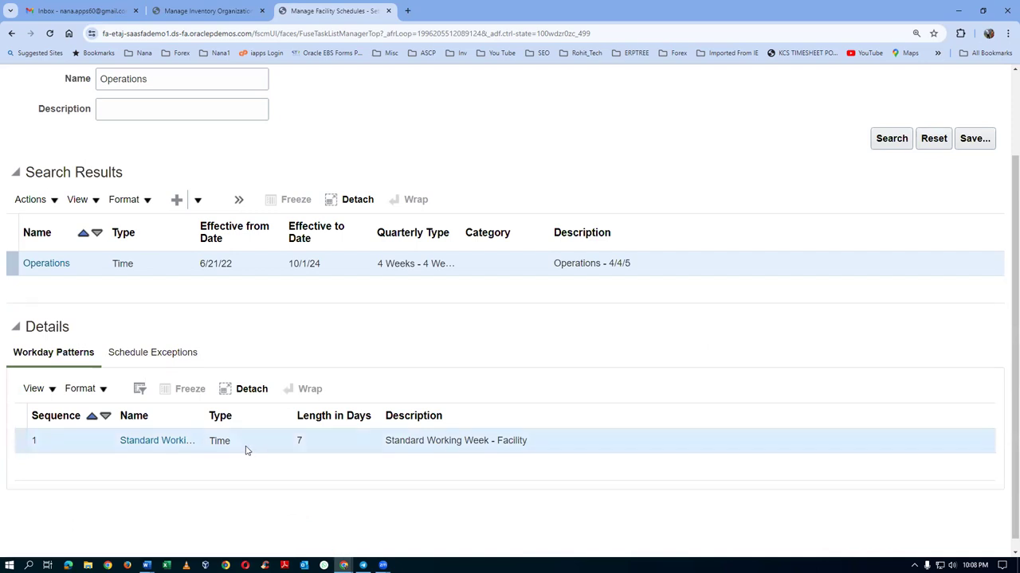
pyautogui.click(35, 265)
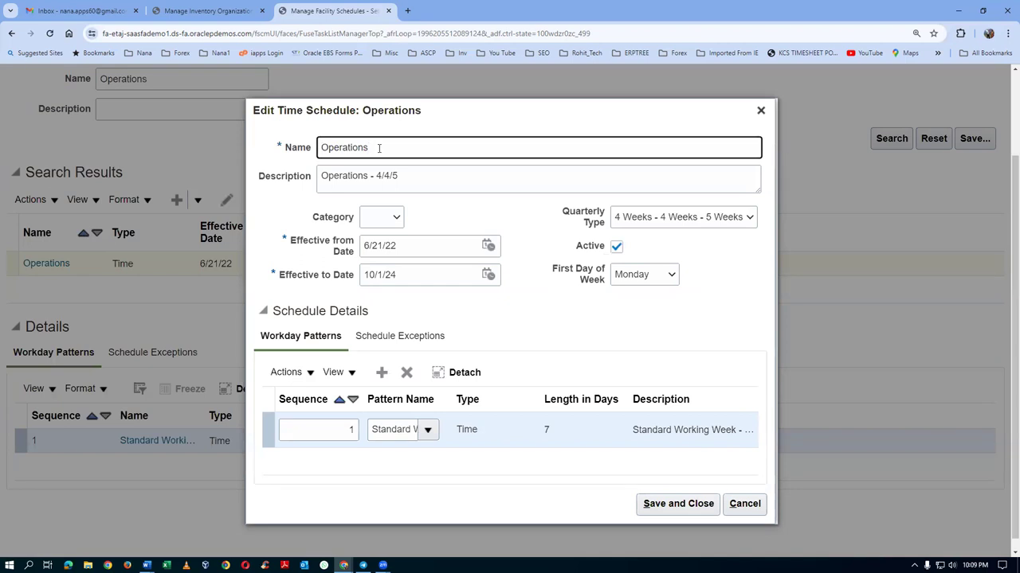
# Check the Operations schedule's description and end date, then duplicate the tab and switch to it.
pyautogui.click(404, 177)
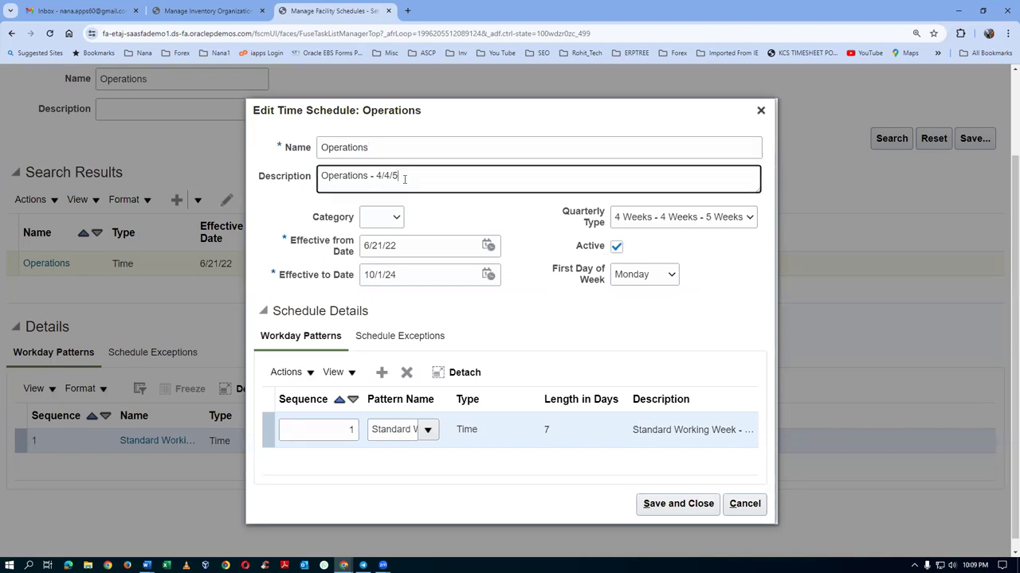
pyautogui.click(409, 274)
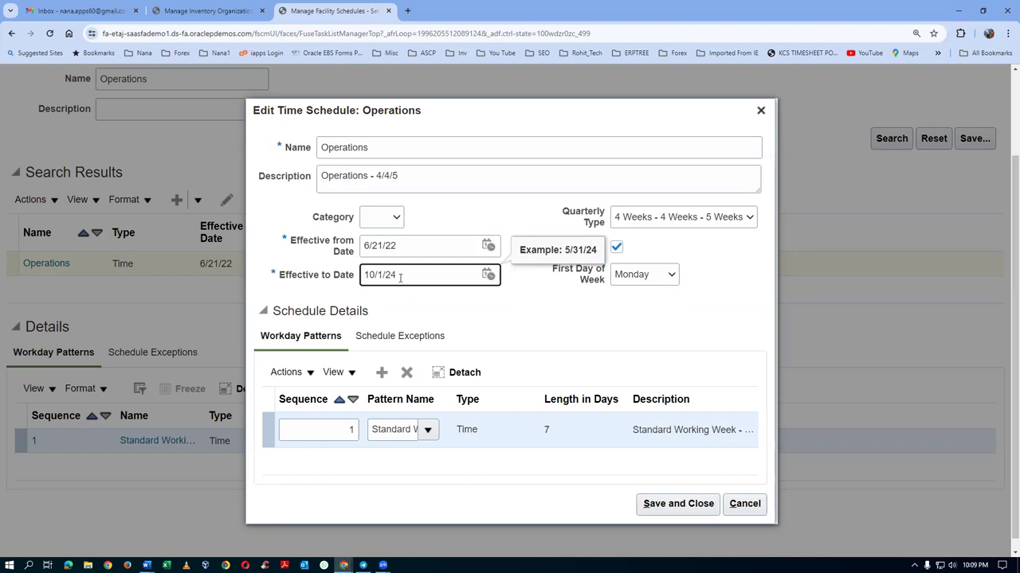
pyautogui.rightClick(321, 13)
pyautogui.click(354, 106)
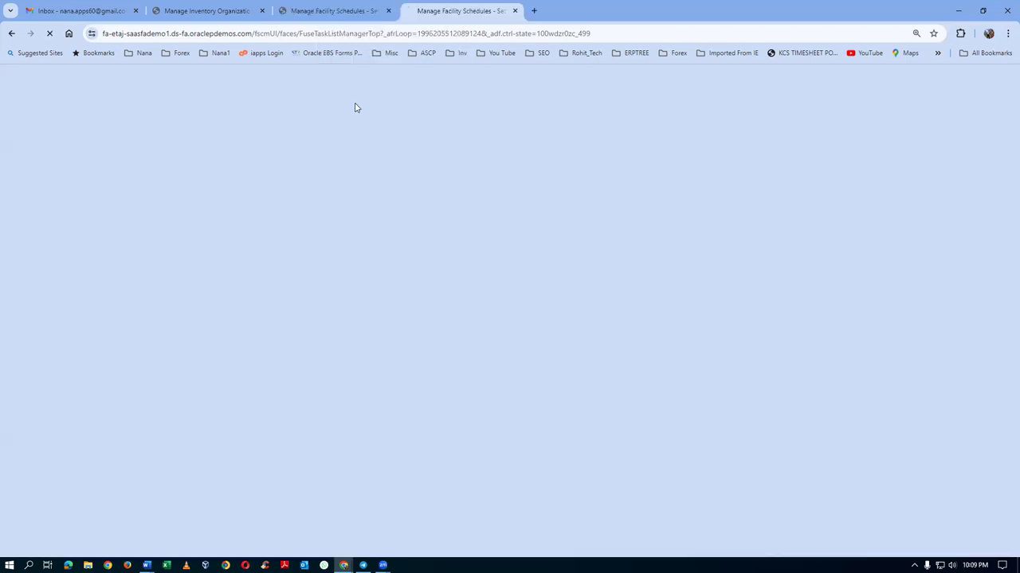
pyautogui.click(340, 11)
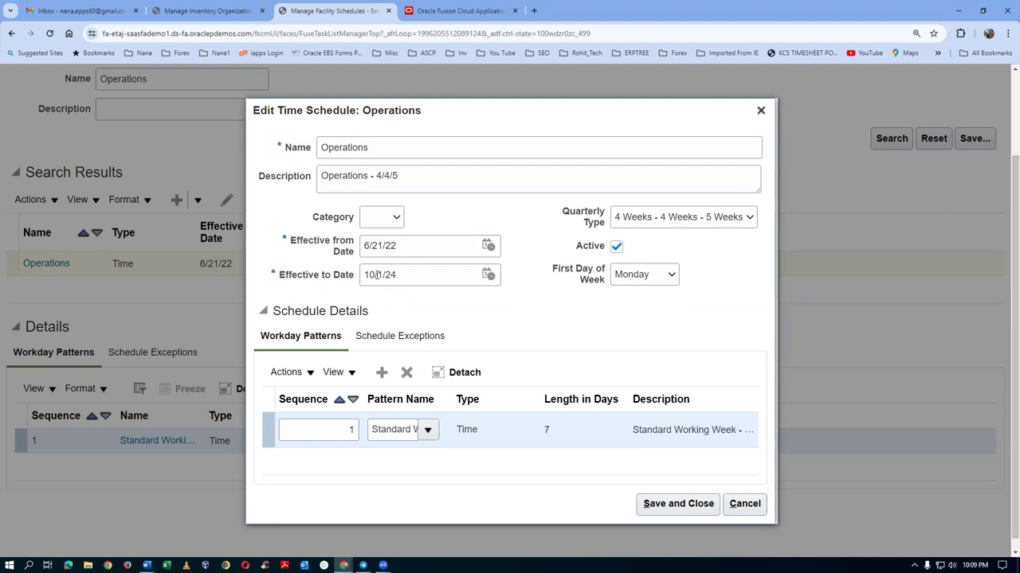
pyautogui.hotkey('ctrl', 'Tab')
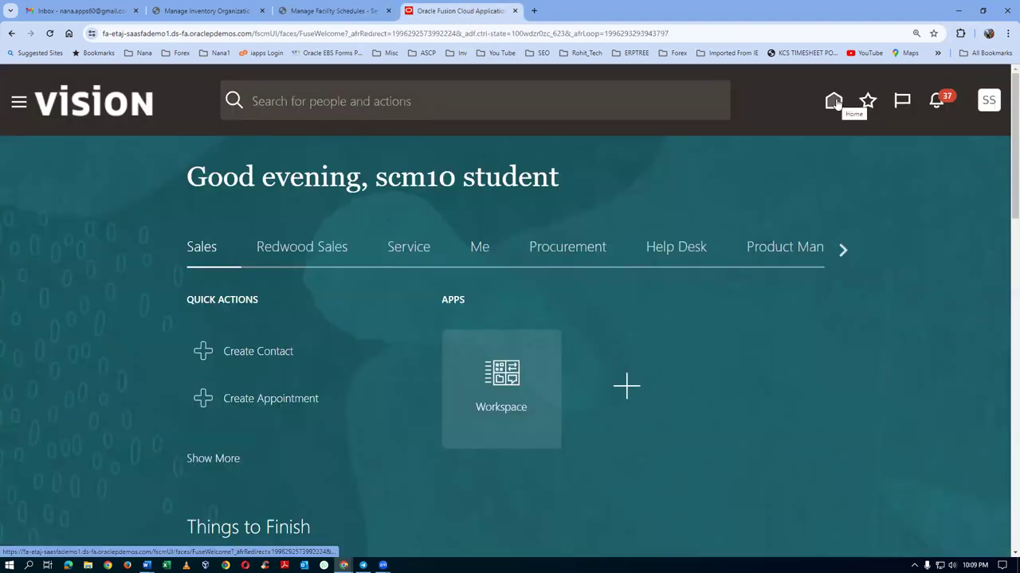
# Try opening Inventory Management from the home page's Supply Chain Execution apps.
pyautogui.click(842, 250)
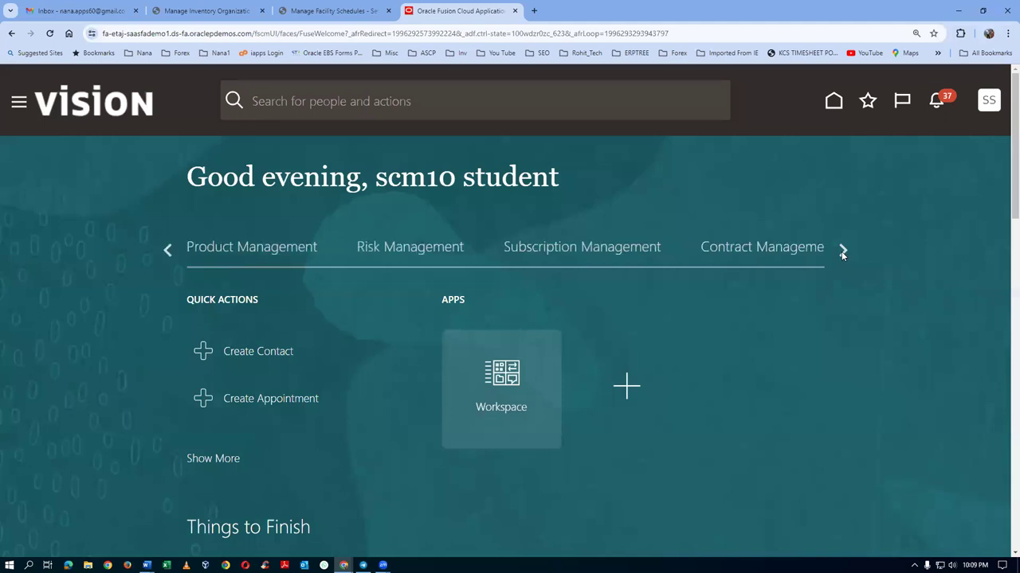
pyautogui.click(842, 251)
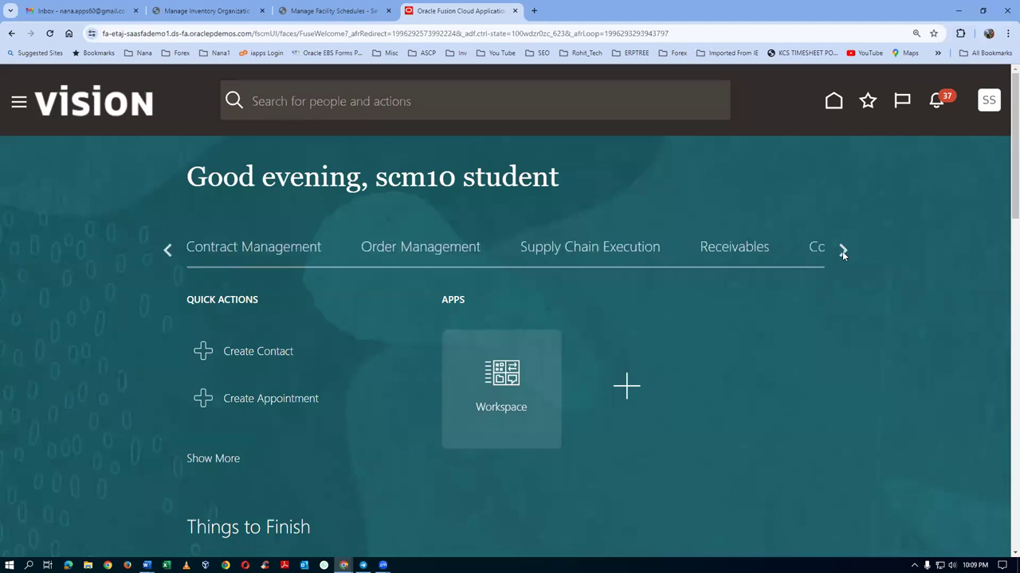
pyautogui.click(611, 251)
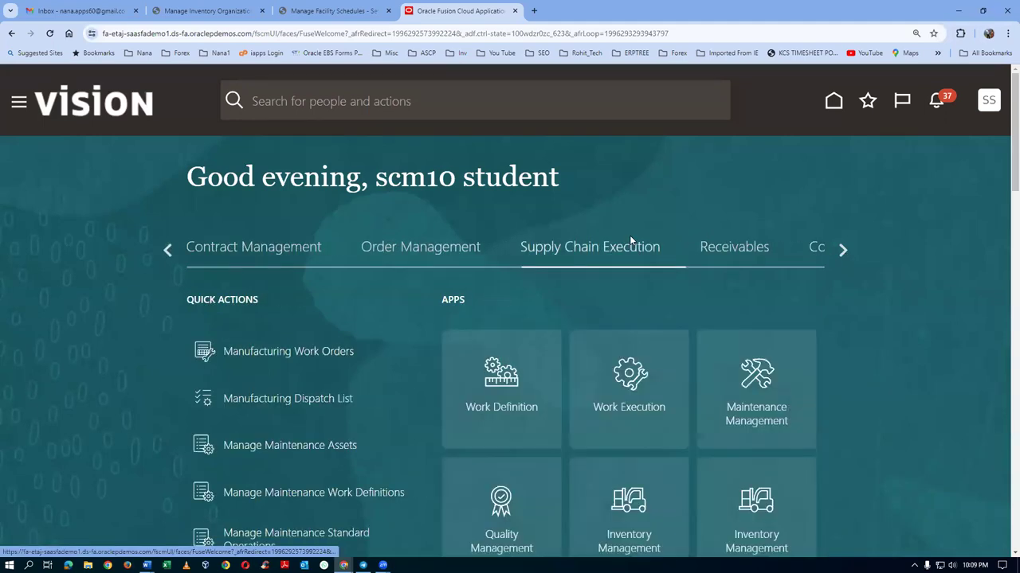
pyautogui.scroll(-2, 771, 377)
pyautogui.click(780, 385)
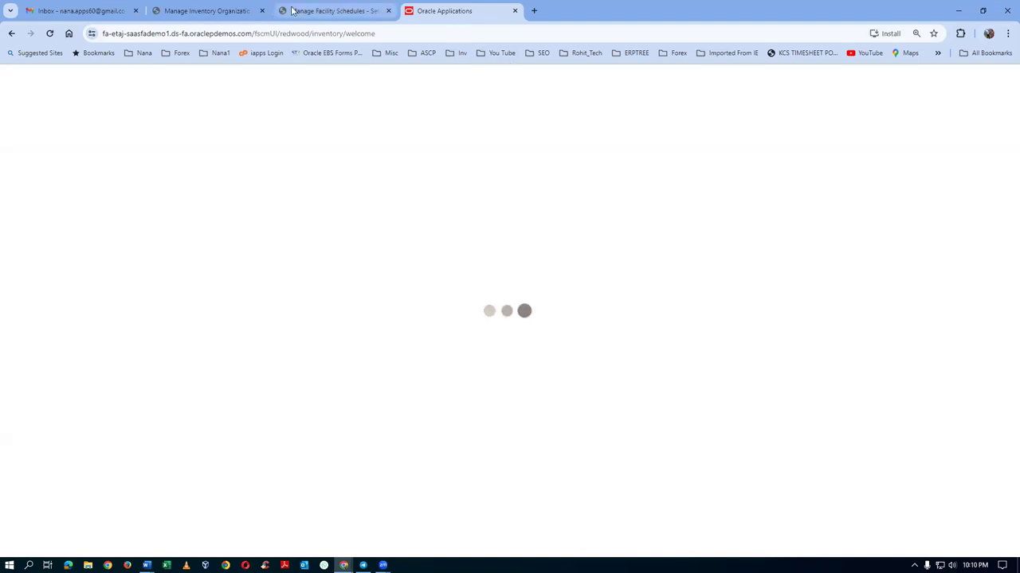
pyautogui.click(335, 11)
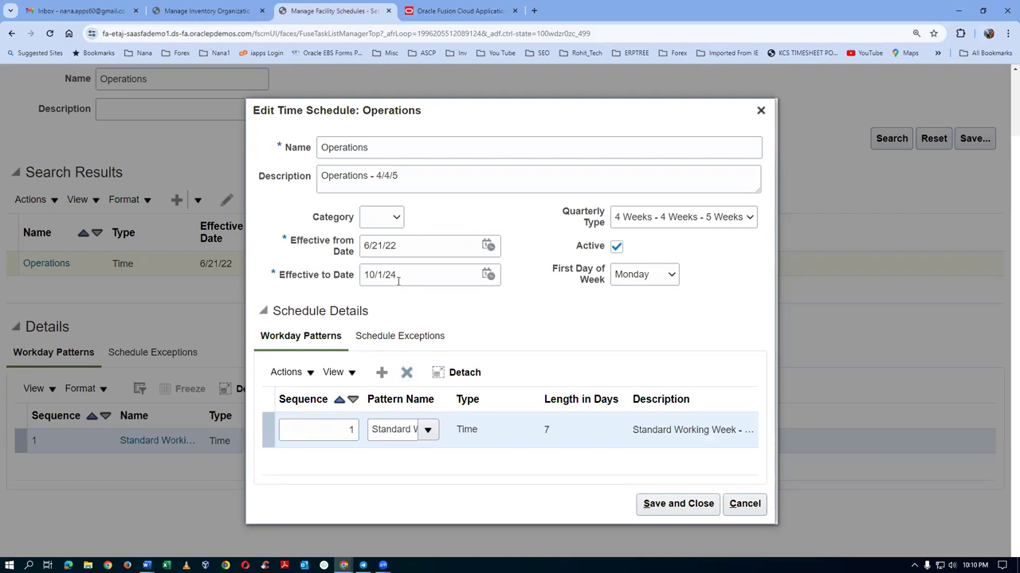
pyautogui.click(476, 9)
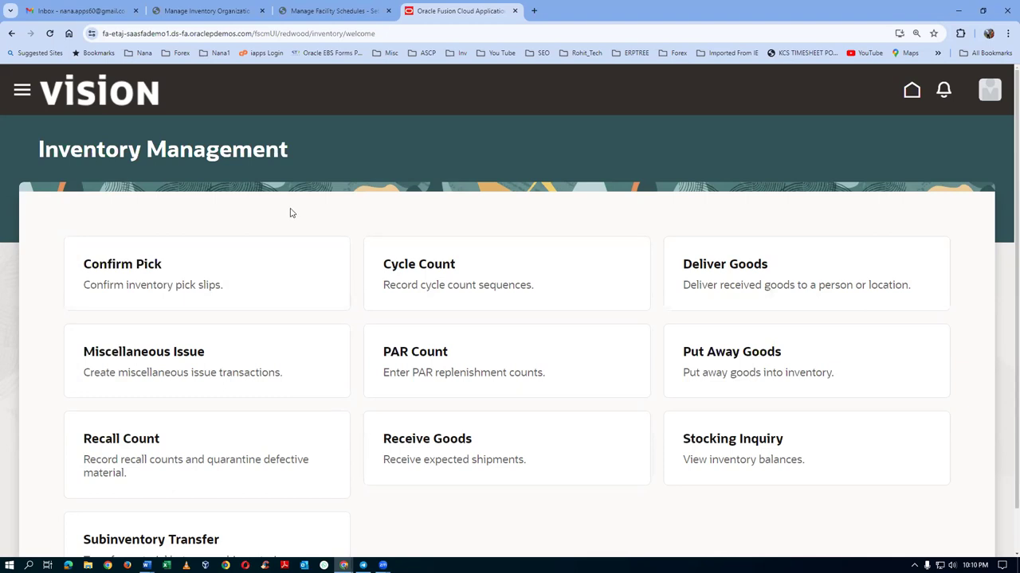
# Open Inventory Management through the Navigator's Supply Chain Execution group.
pyautogui.click(21, 94)
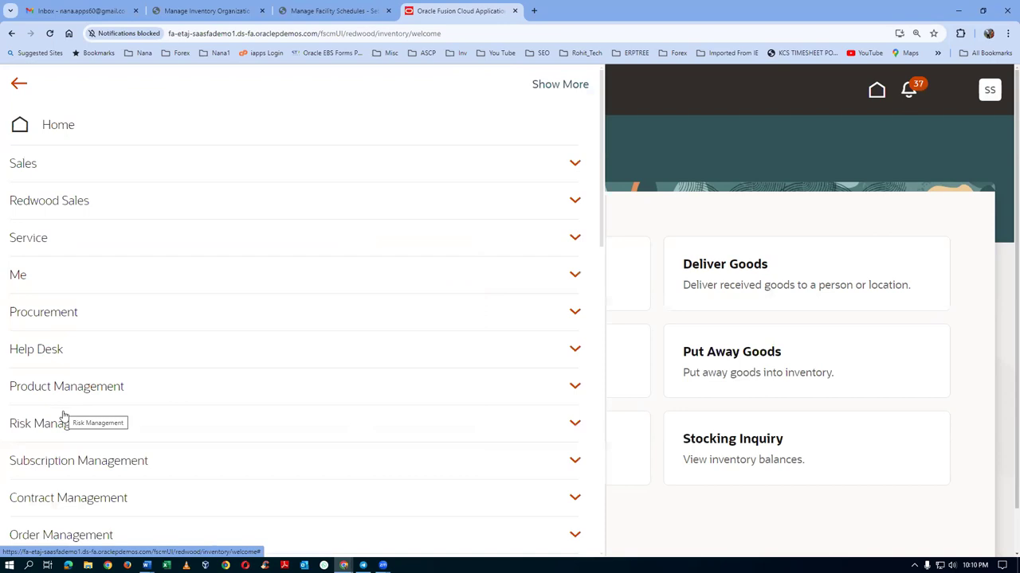
pyautogui.scroll(-2, 63, 419)
pyautogui.scroll(-1, 95, 400)
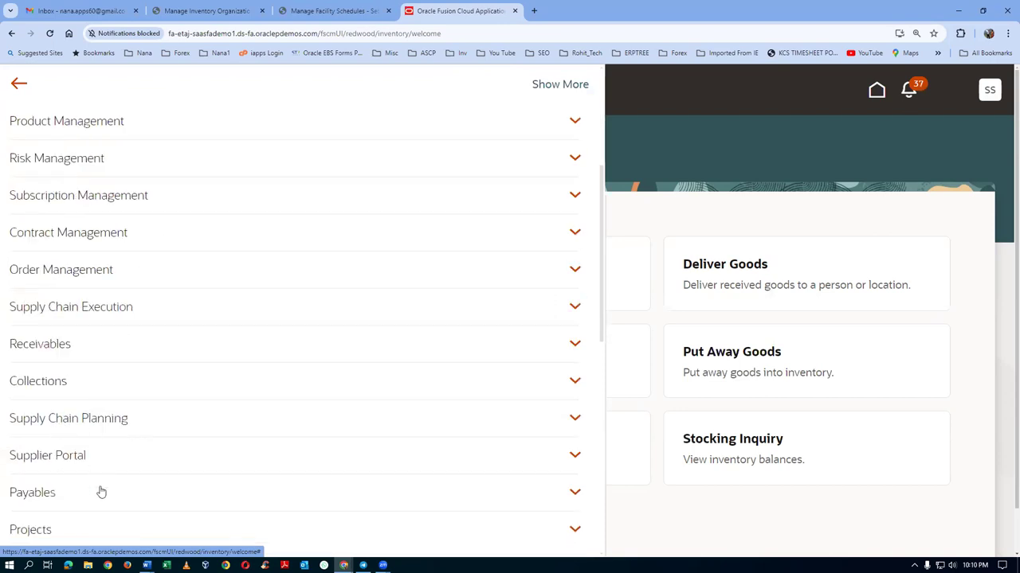
pyautogui.click(108, 316)
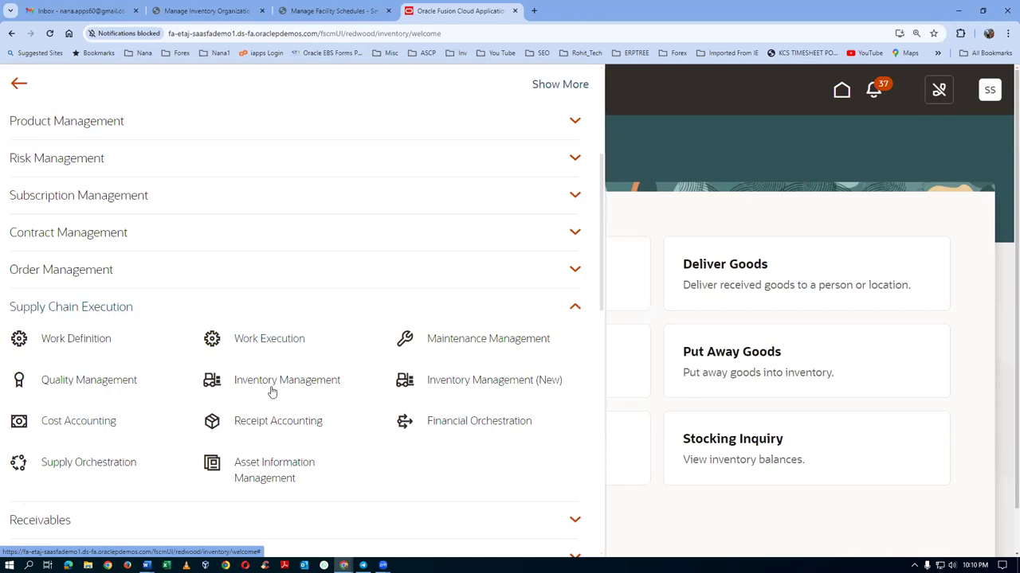
pyautogui.click(272, 391)
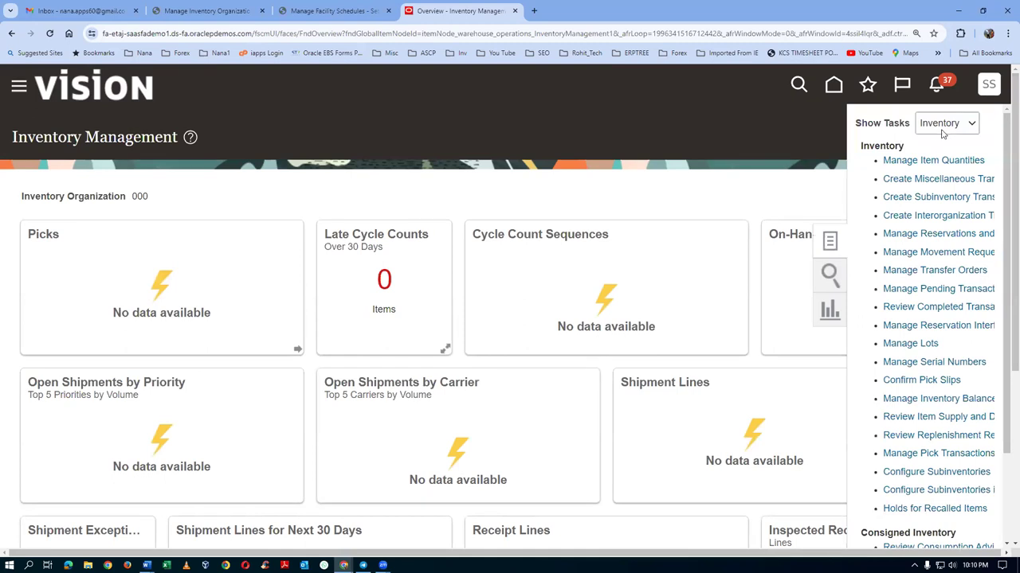
# Filter the task list to Receipts and open Receive Expected Shipment.
pyautogui.click(943, 130)
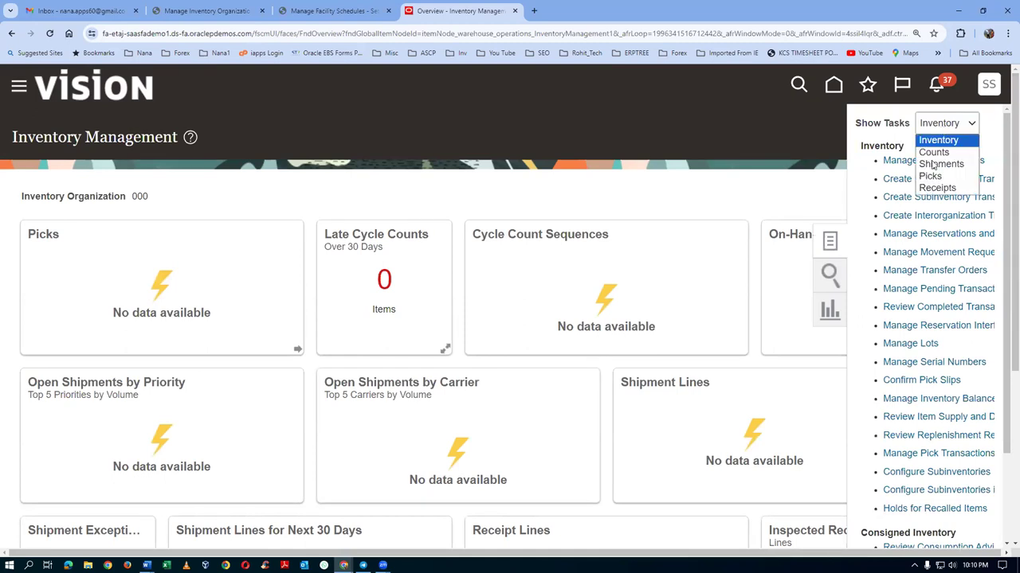
pyautogui.click(928, 187)
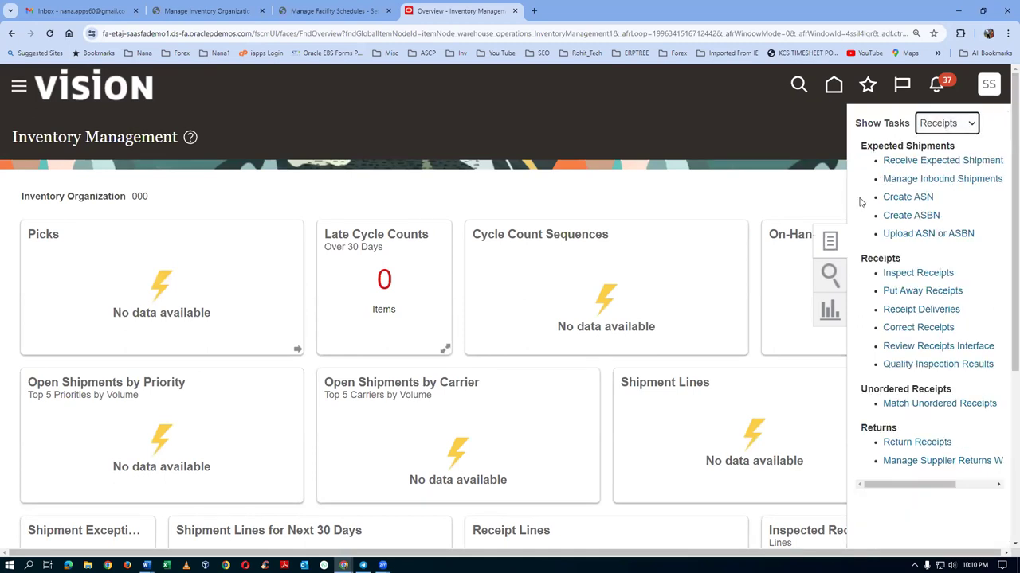
pyautogui.click(891, 161)
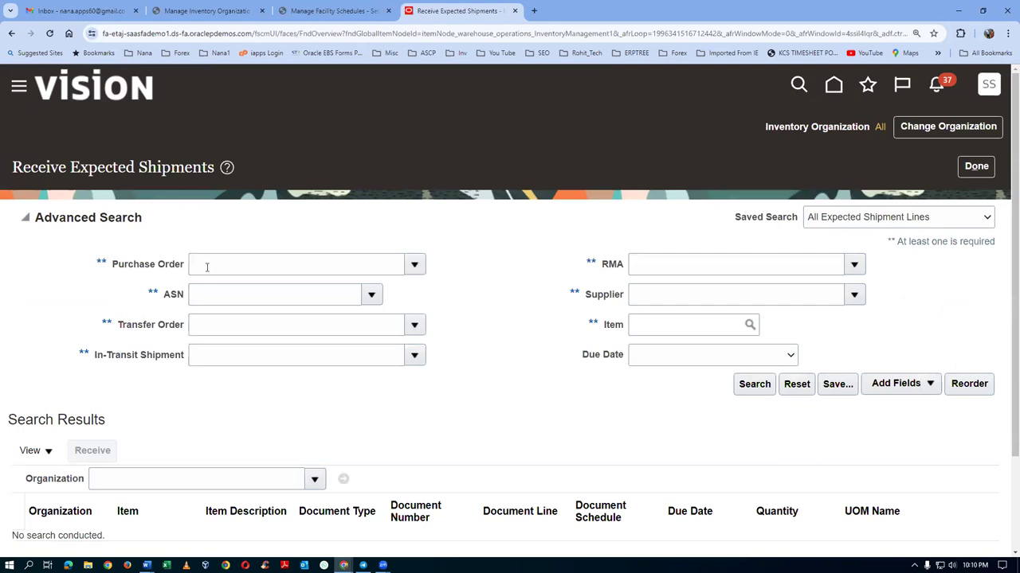
pyautogui.click(207, 267)
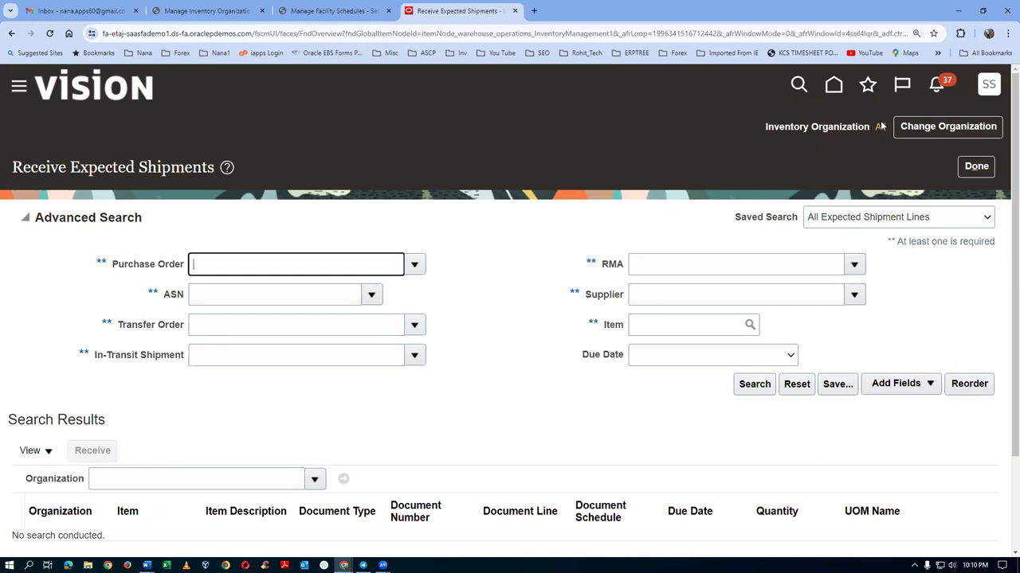
pyautogui.click(978, 130)
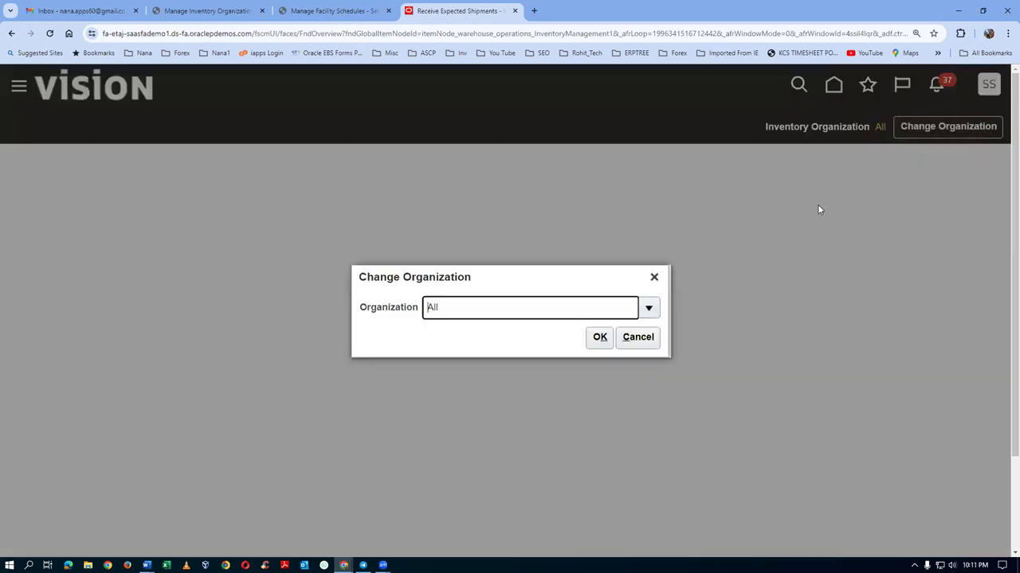
# Change the receiving inventory organization from All to 001.
pyautogui.doubleClick(459, 302)
pyautogui.write('001')
pyautogui.press('Tab')
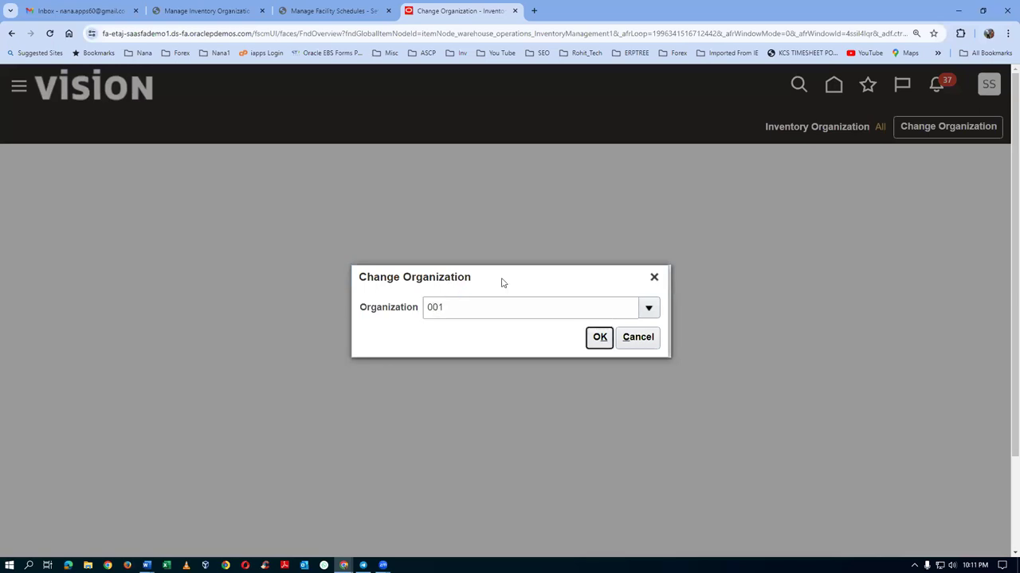
pyautogui.click(609, 327)
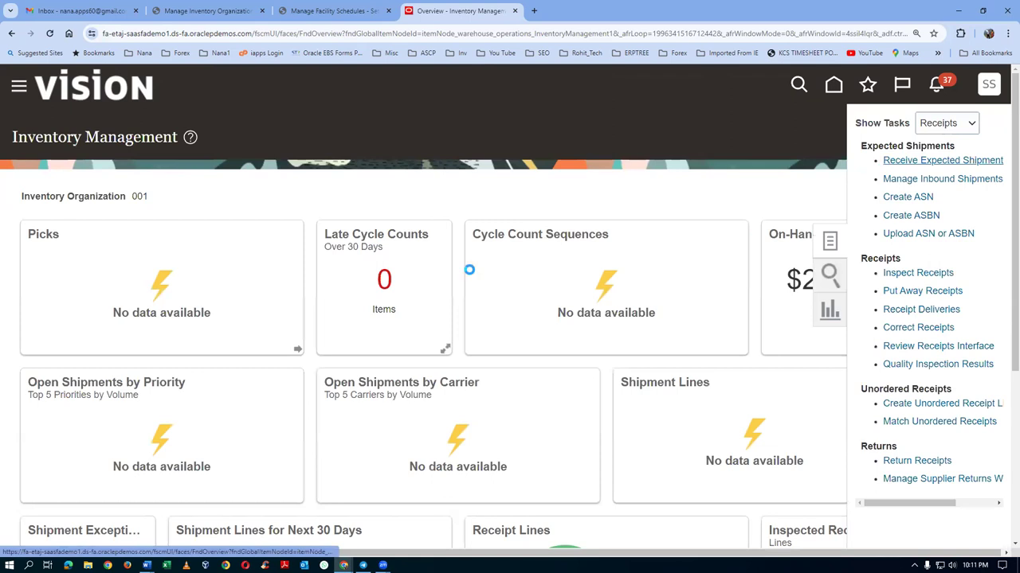
# Search expected shipments for purchase order US164927.
pyautogui.click(279, 264)
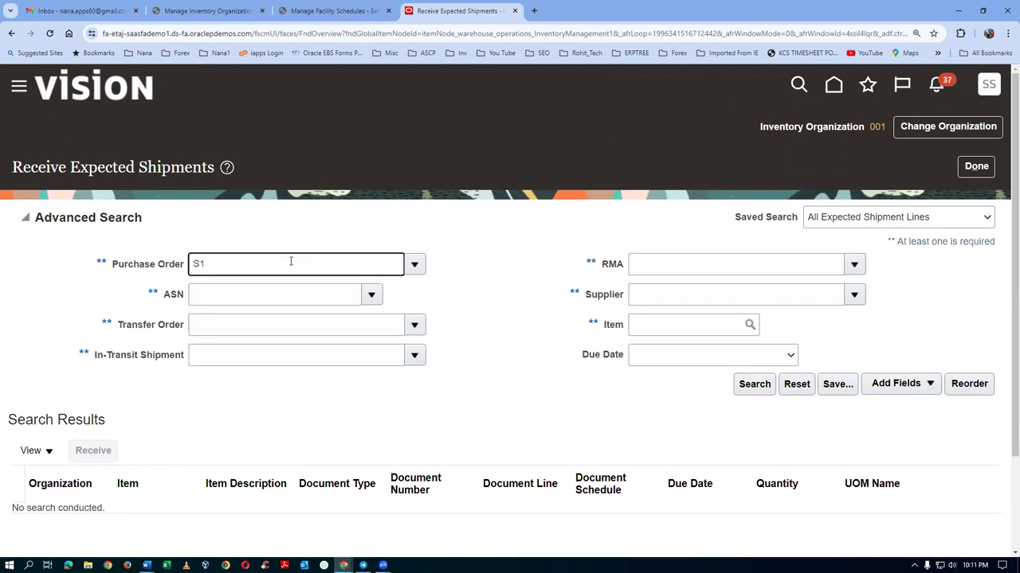
pyautogui.write('S164927')
pyautogui.click(754, 382)
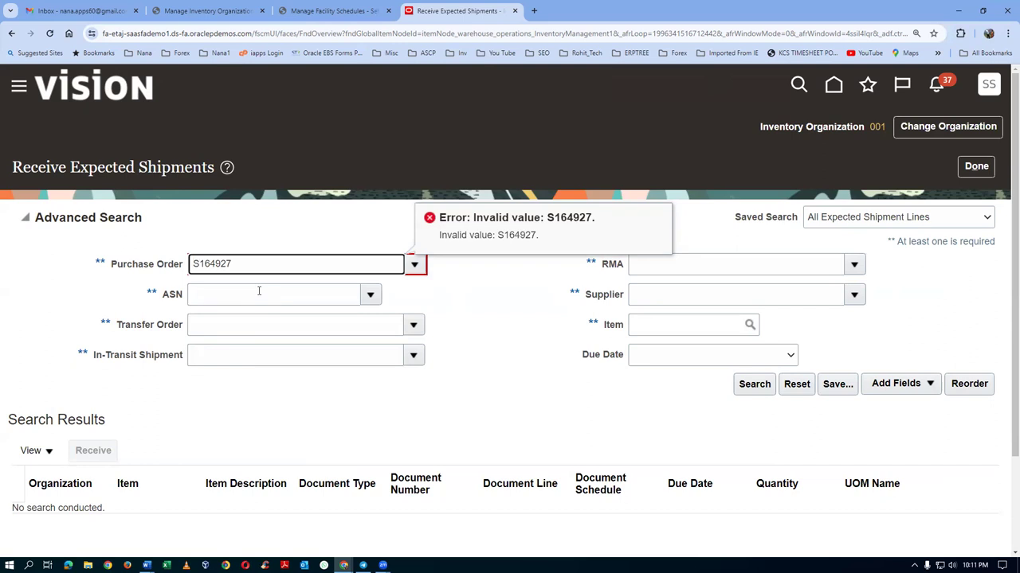
pyautogui.write('U')
pyautogui.click(763, 386)
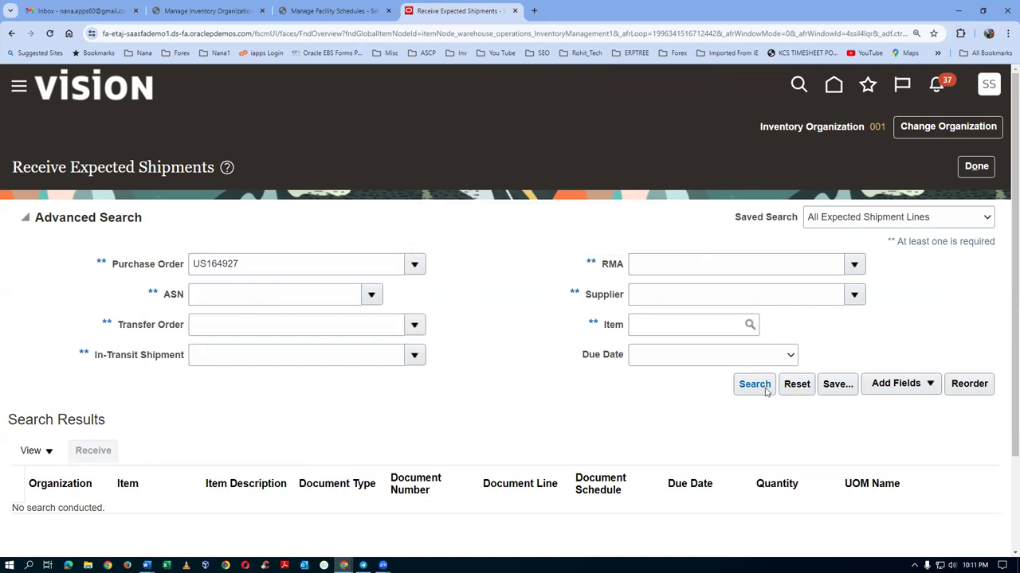
# Try receiving the US164927 line and dismiss the zero-quantity RCV-2445030 error.
pyautogui.click(88, 348)
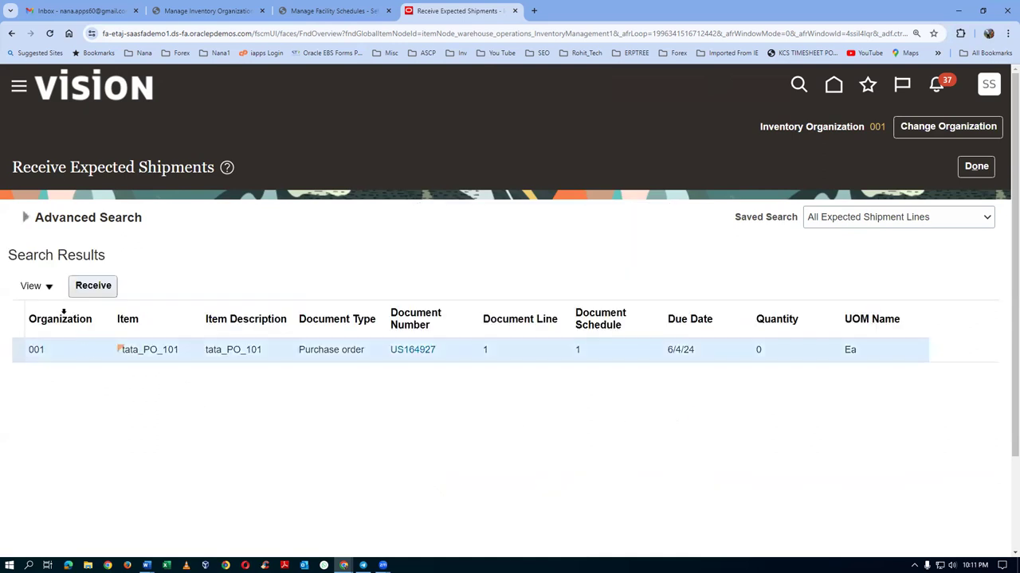
pyautogui.click(94, 287)
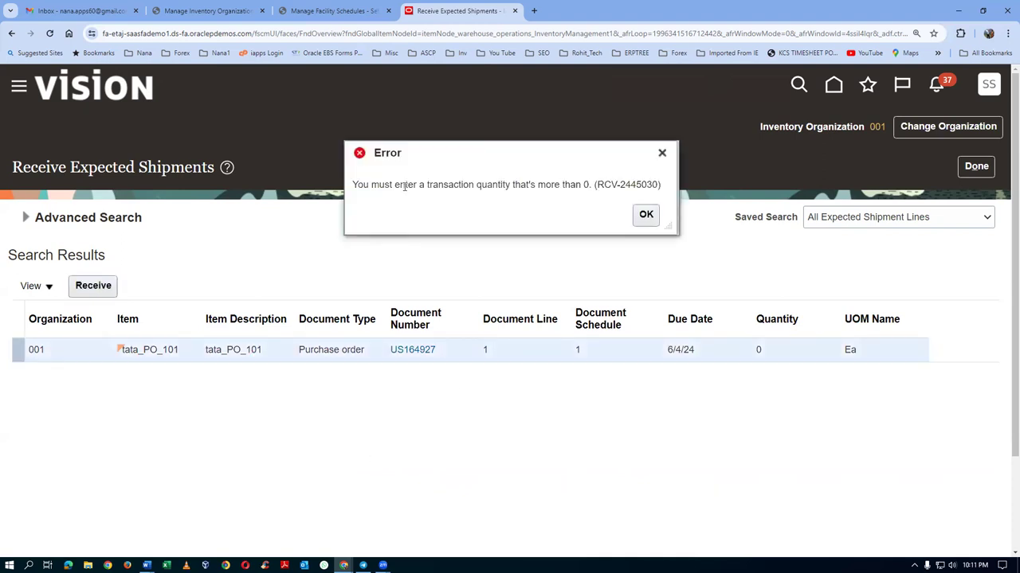
pyautogui.click(645, 215)
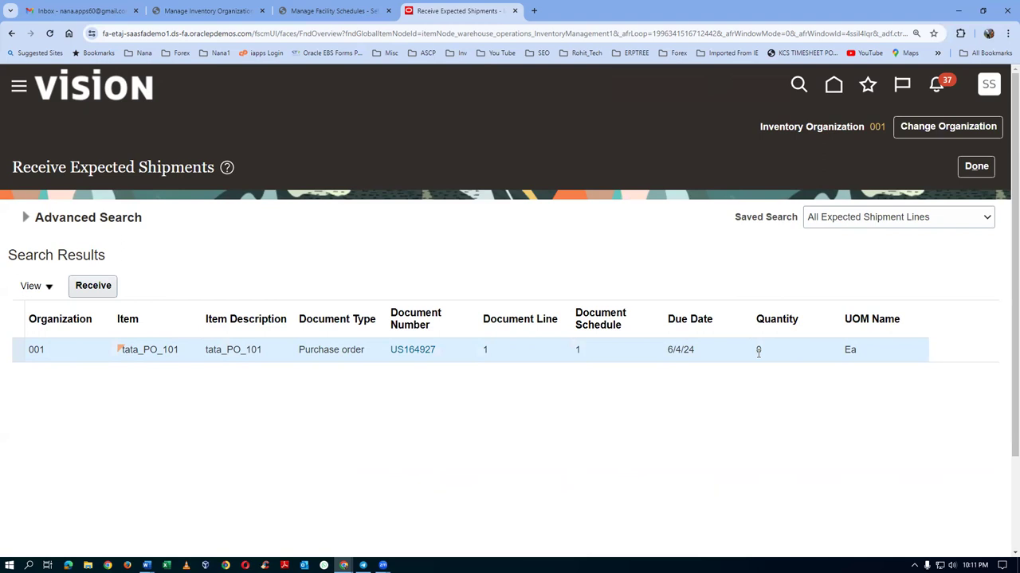
pyautogui.rightClick(451, 16)
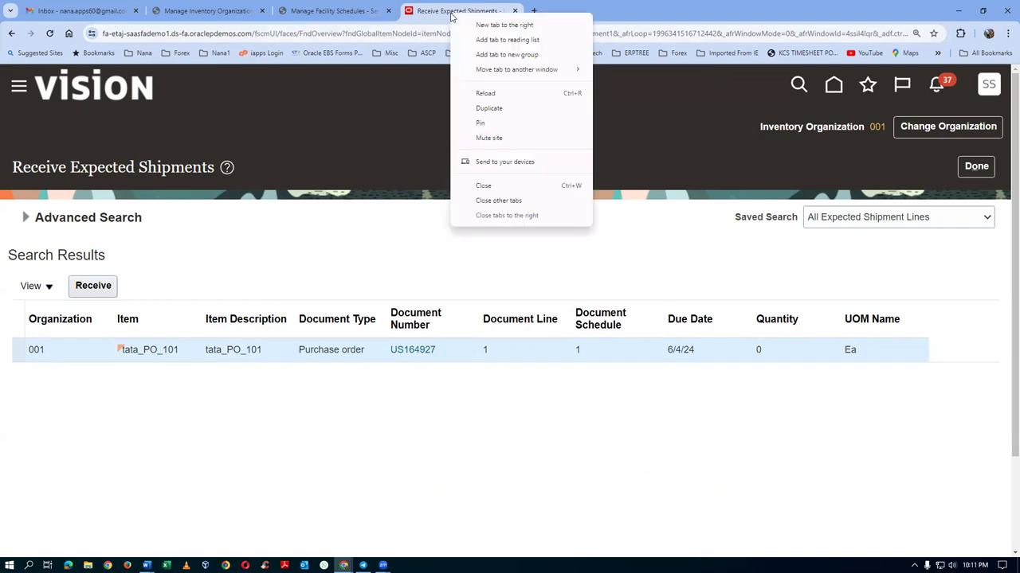
# Duplicate the receiving tab and open Procurement > Purchase Orders in the second tab.
pyautogui.click(494, 112)
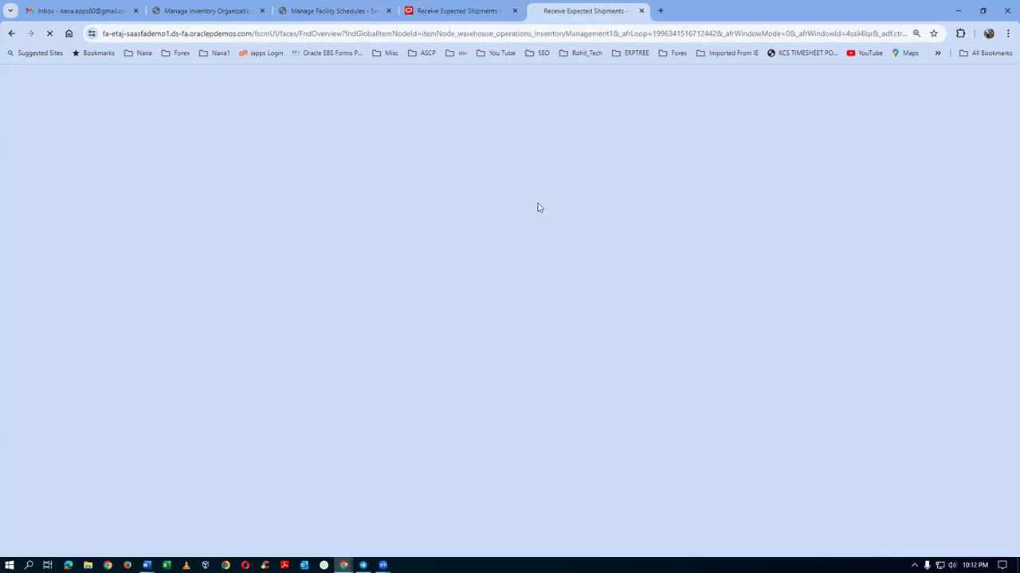
pyautogui.click(456, 10)
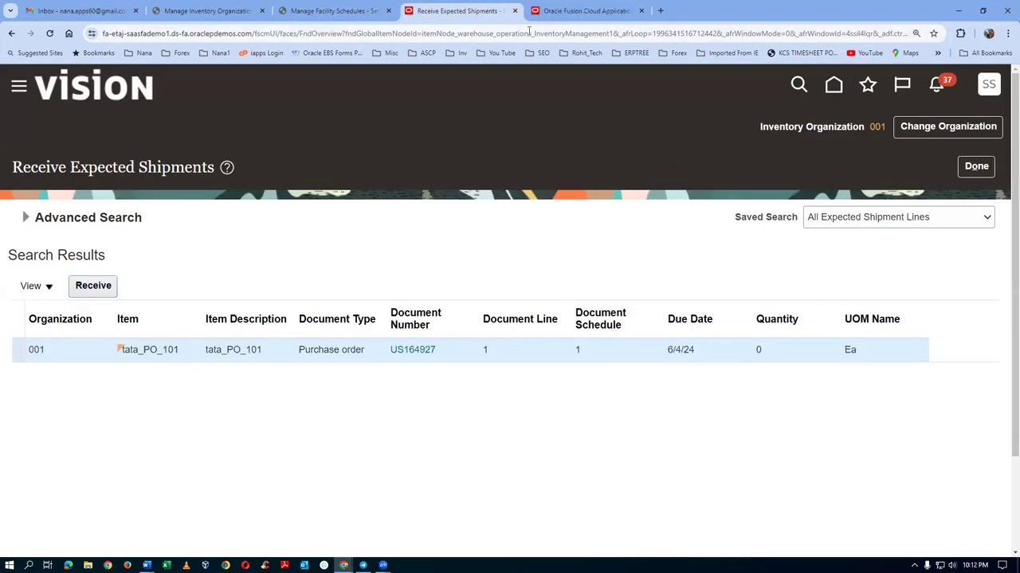
pyautogui.click(577, 11)
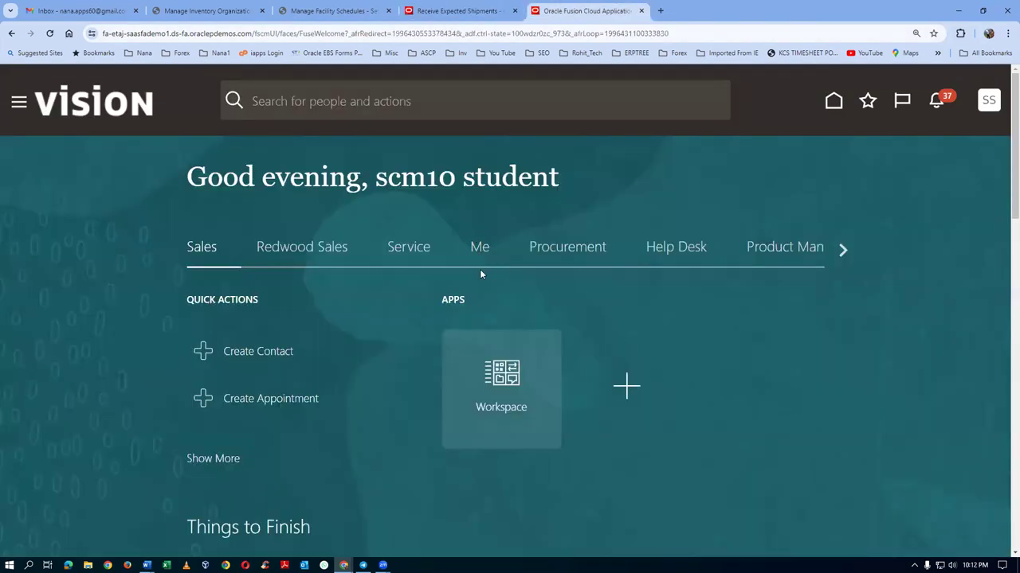
pyautogui.click(563, 255)
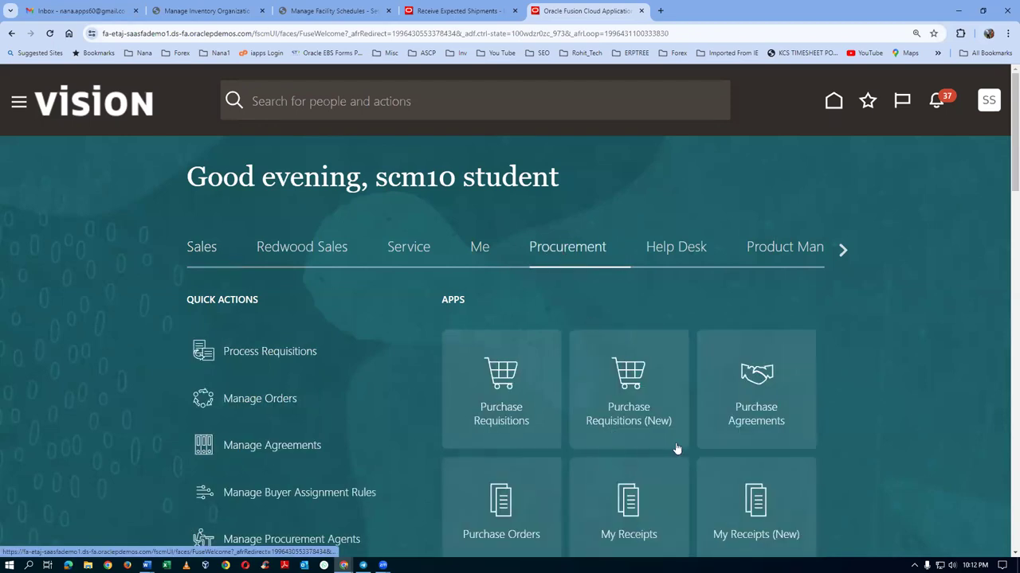
pyautogui.scroll(-1, 607, 429)
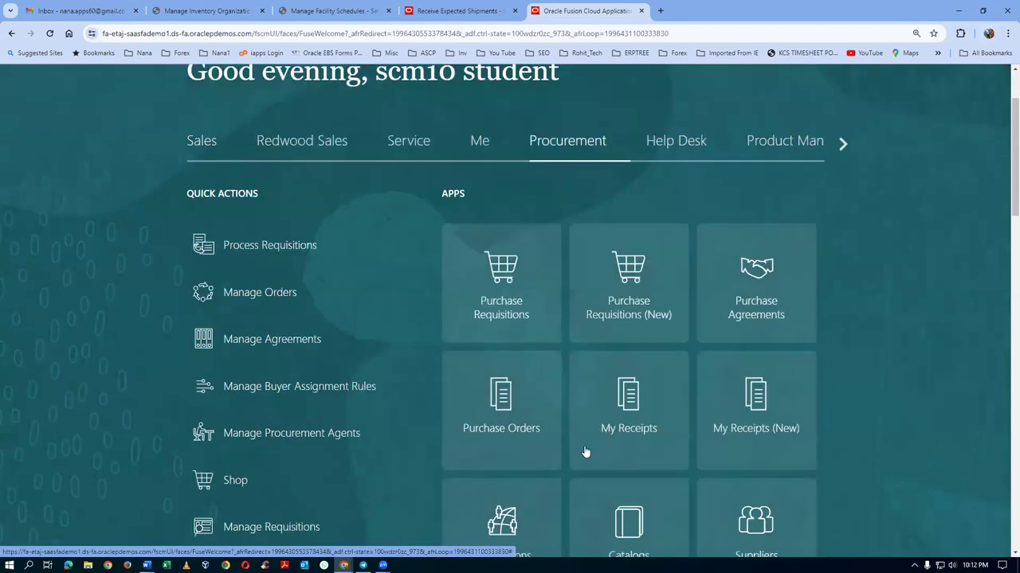
pyautogui.click(515, 430)
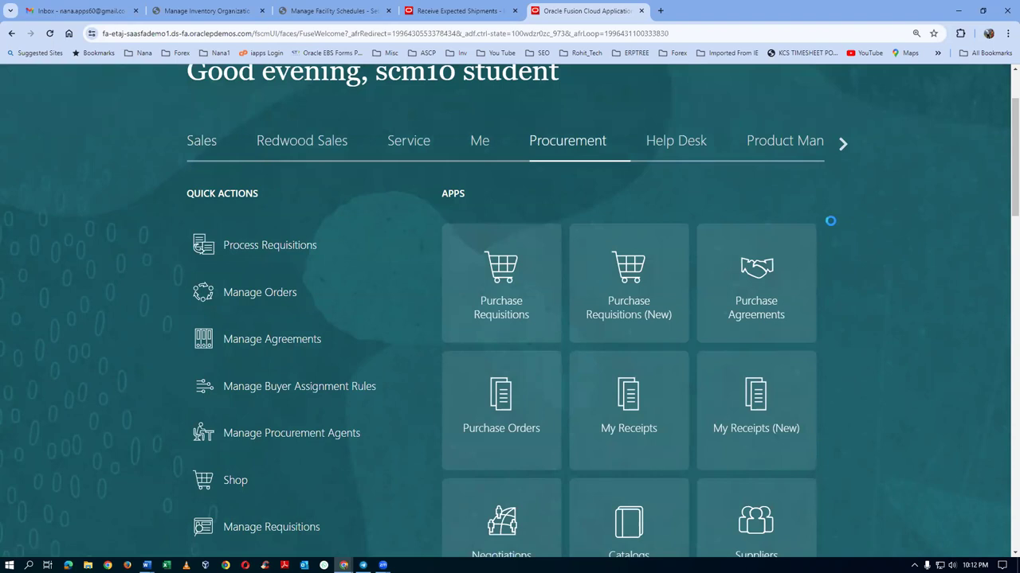
# Expand Advanced Search on Receive Expected Shipments, then go back to the Purchase Orders overview.
pyautogui.click(434, 10)
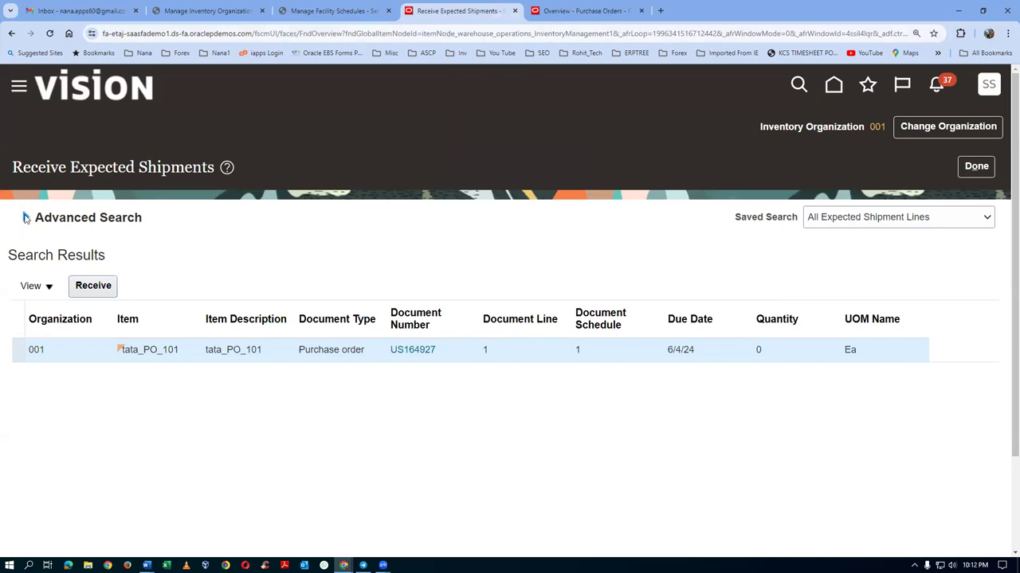
pyautogui.click(25, 217)
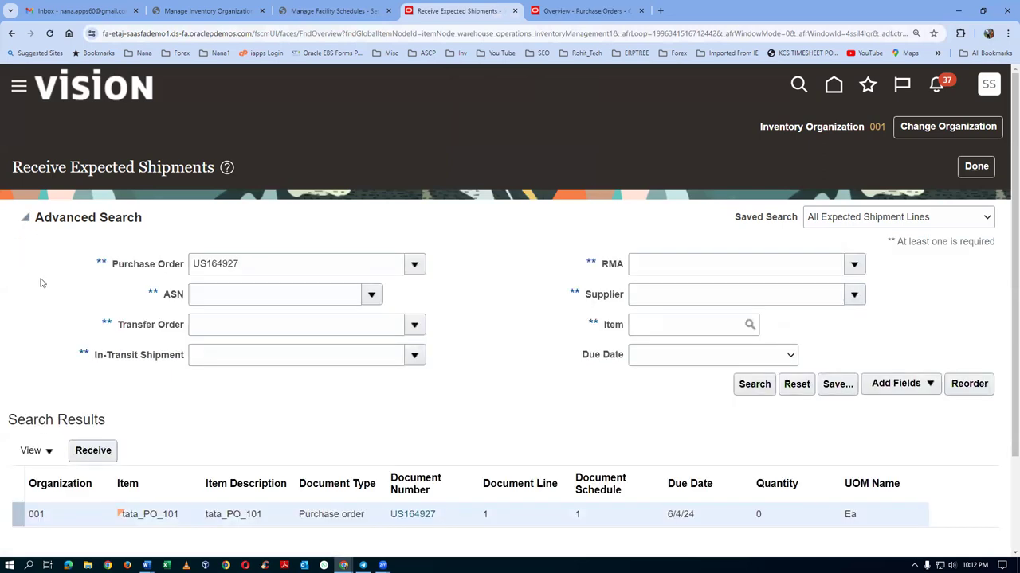
pyautogui.click(577, 12)
pyautogui.click(992, 242)
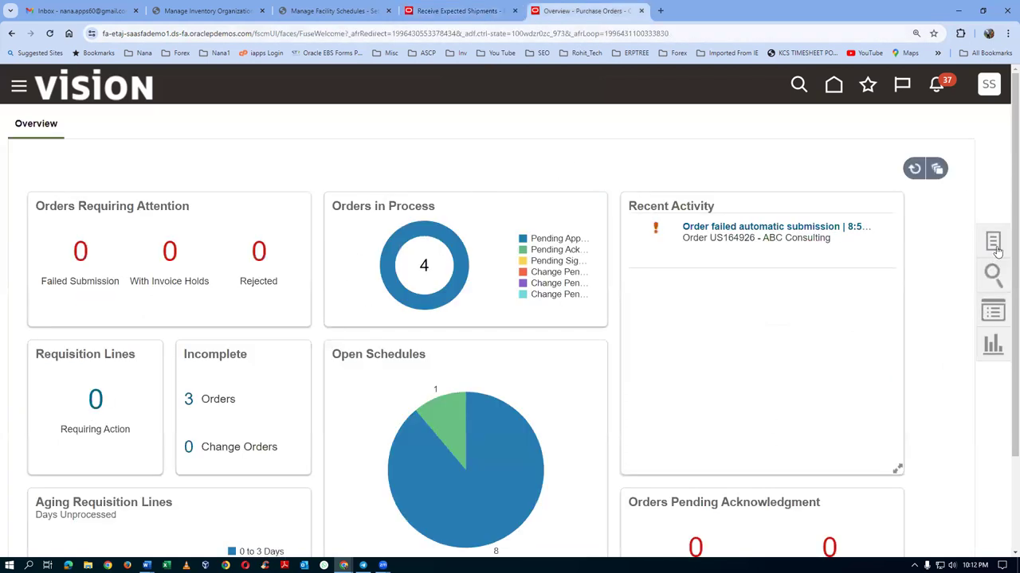
# Search Manage Orders for order US164927 with the Buyer filter left blank.
pyautogui.click(905, 213)
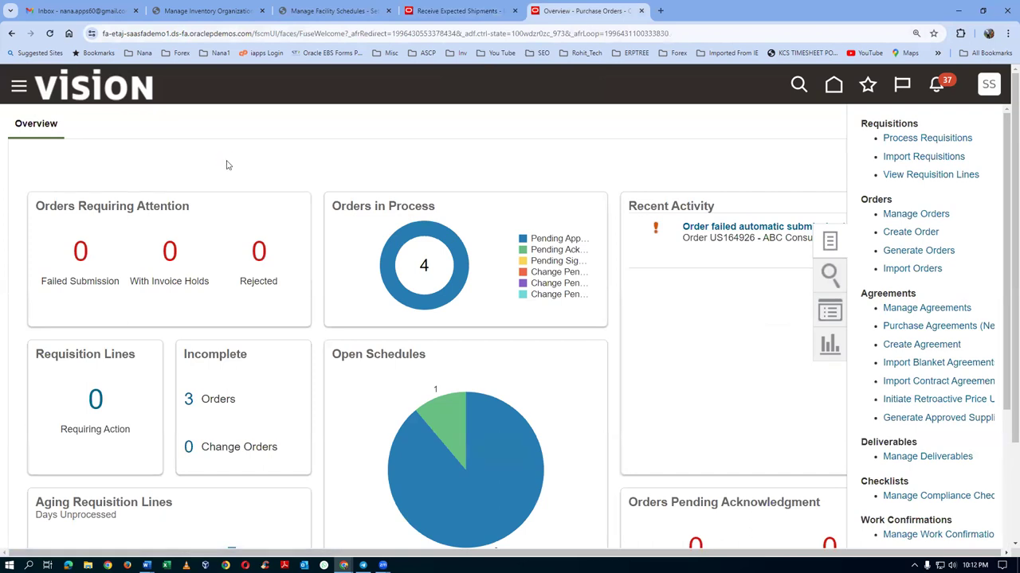
pyautogui.click(726, 313)
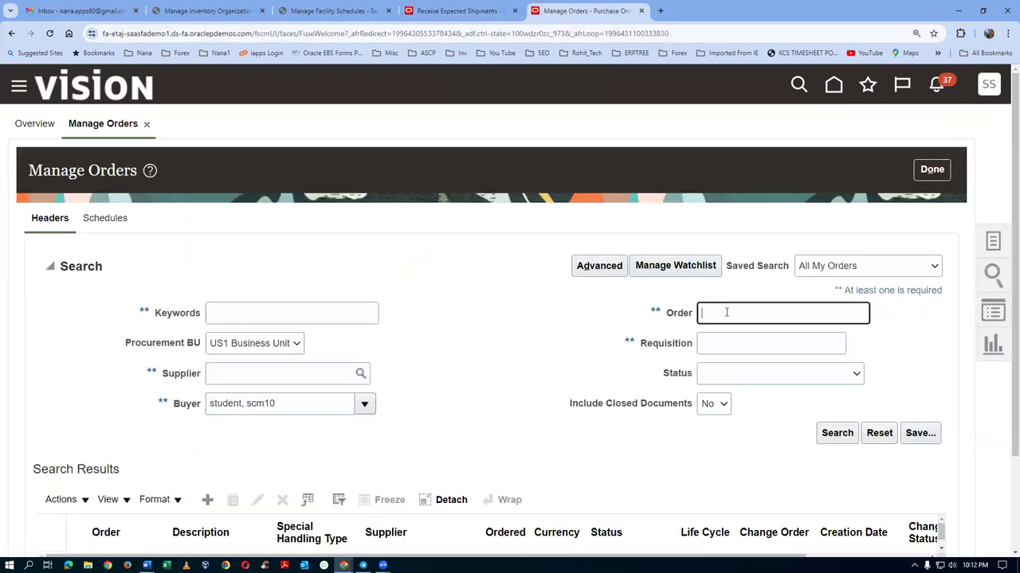
pyautogui.write('US164927')
pyautogui.tripleClick(255, 403)
pyautogui.press('BackSpace')
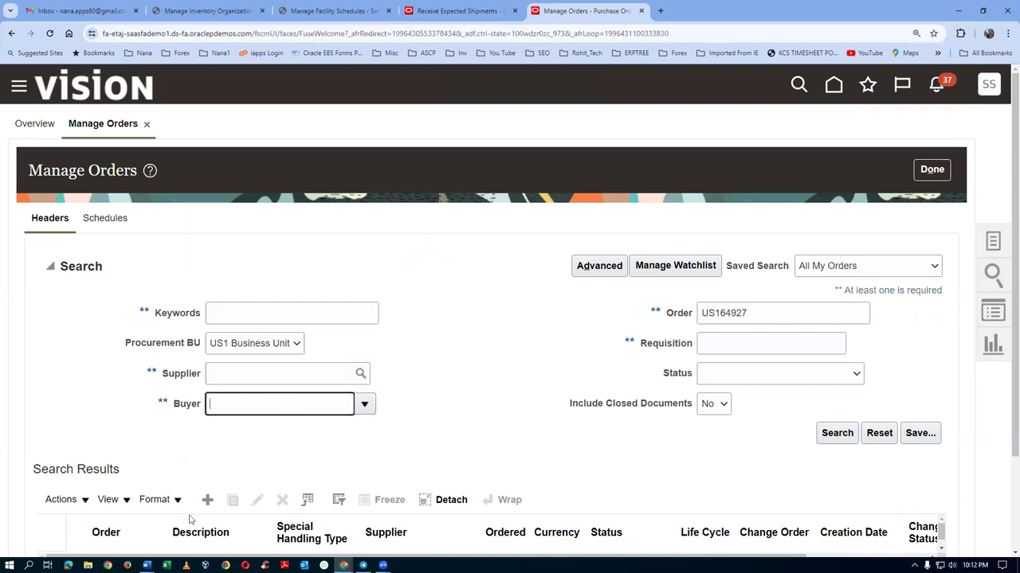
pyautogui.click(836, 437)
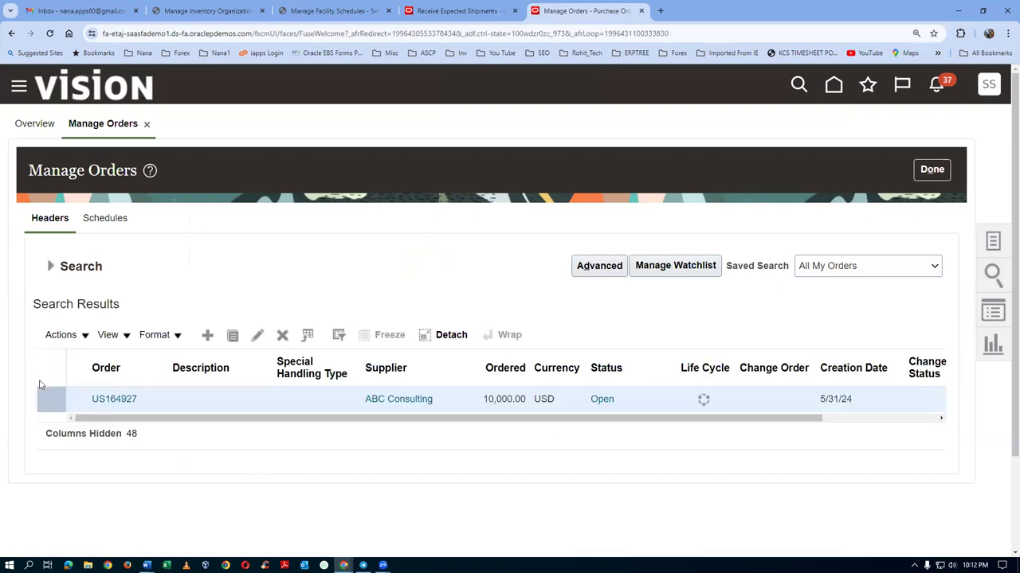
pyautogui.click(70, 336)
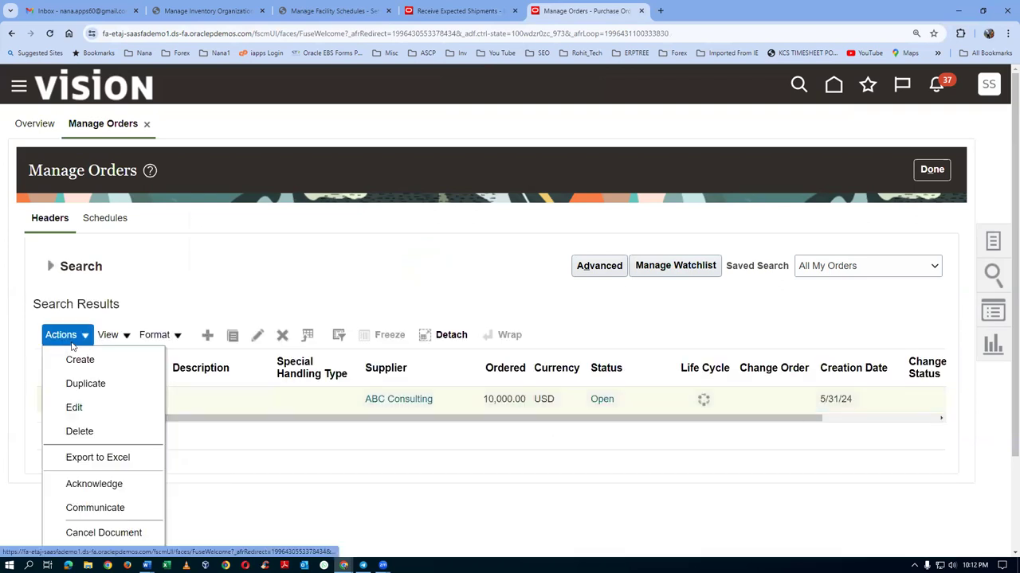
# Duplicate US164927 as new order US164933, save it, and validate it with no errors.
pyautogui.click(79, 385)
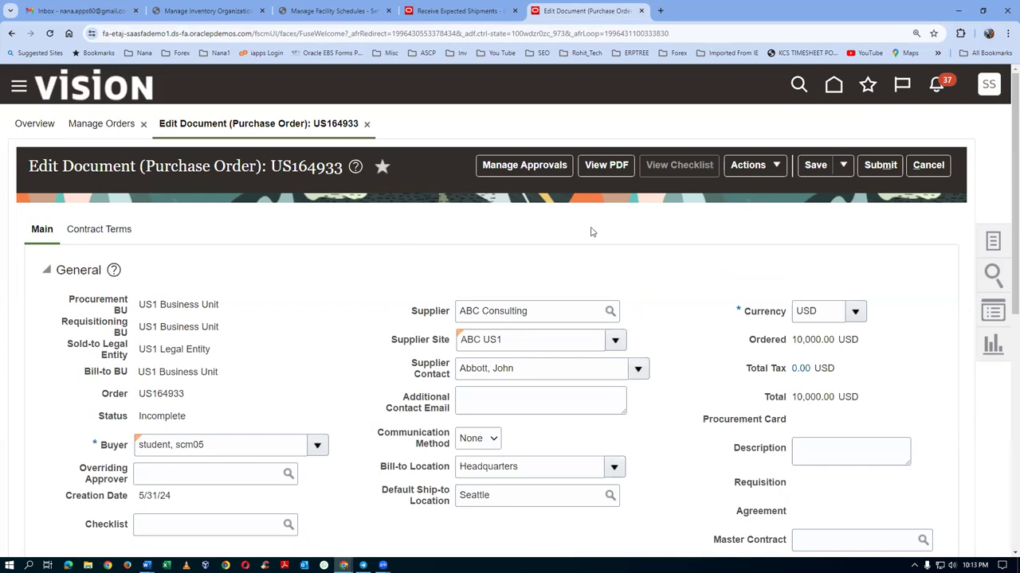
pyautogui.click(815, 166)
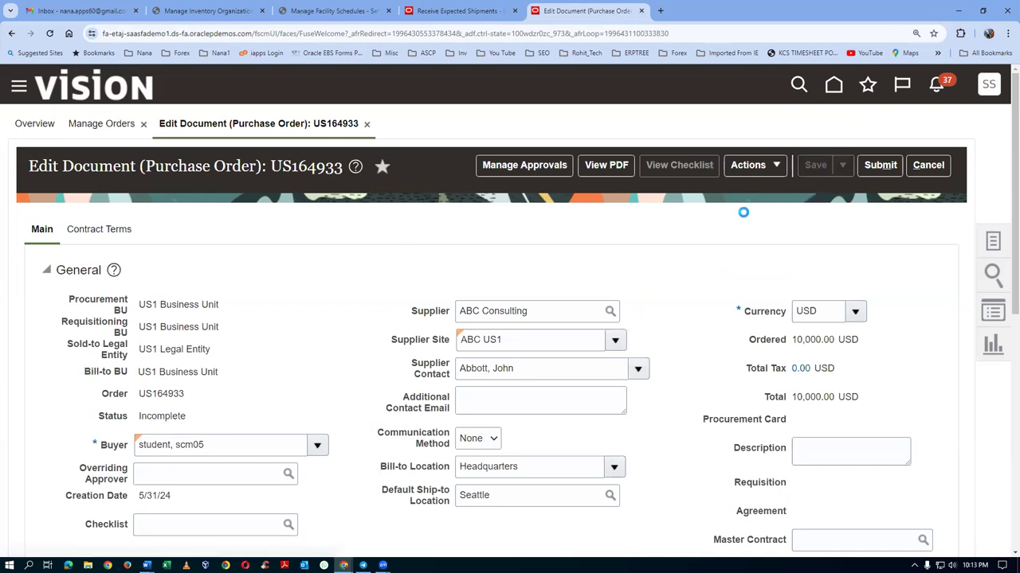
pyautogui.click(749, 165)
pyautogui.click(754, 190)
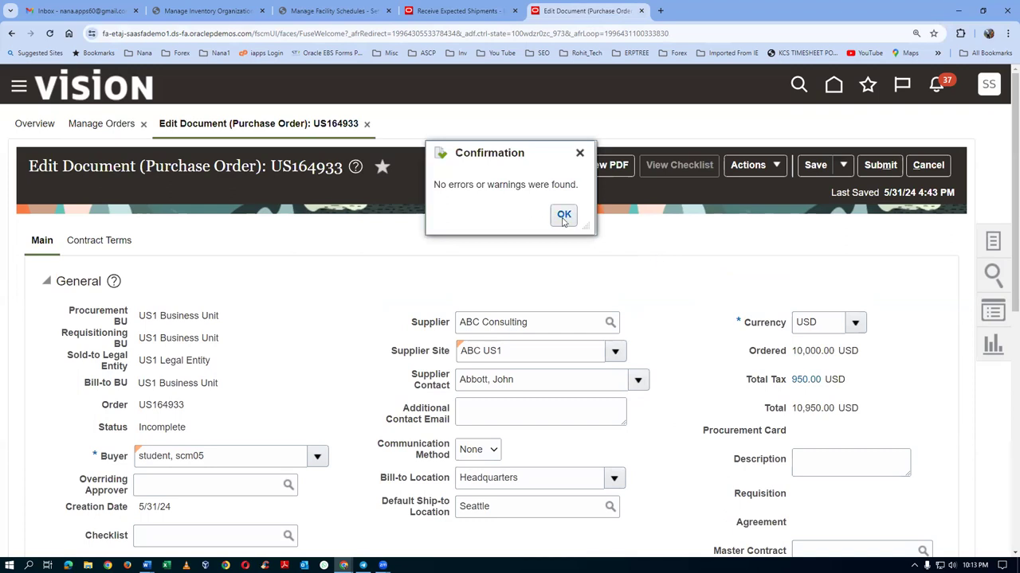
pyautogui.click(563, 215)
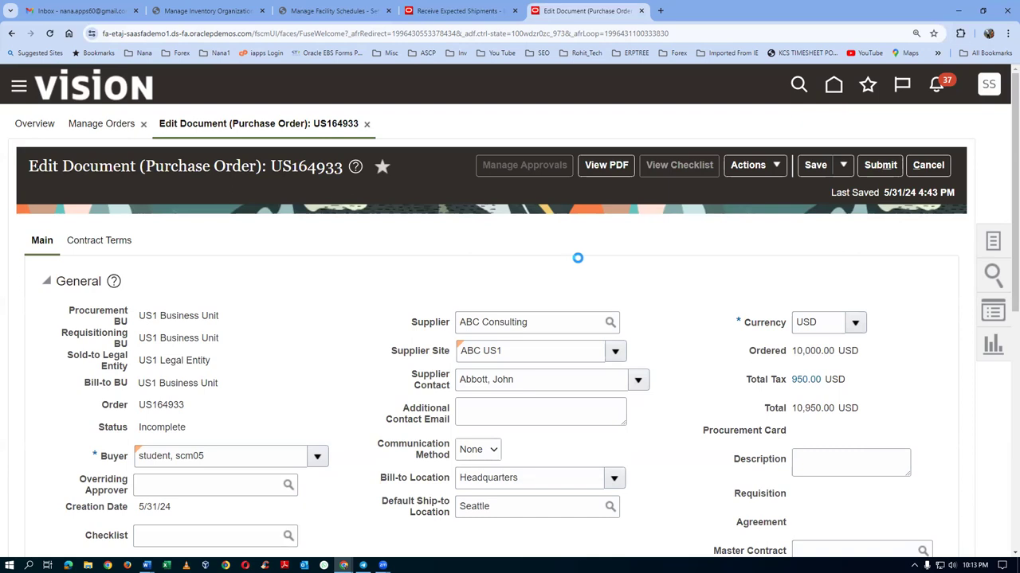
pyautogui.scroll(-5, 577, 258)
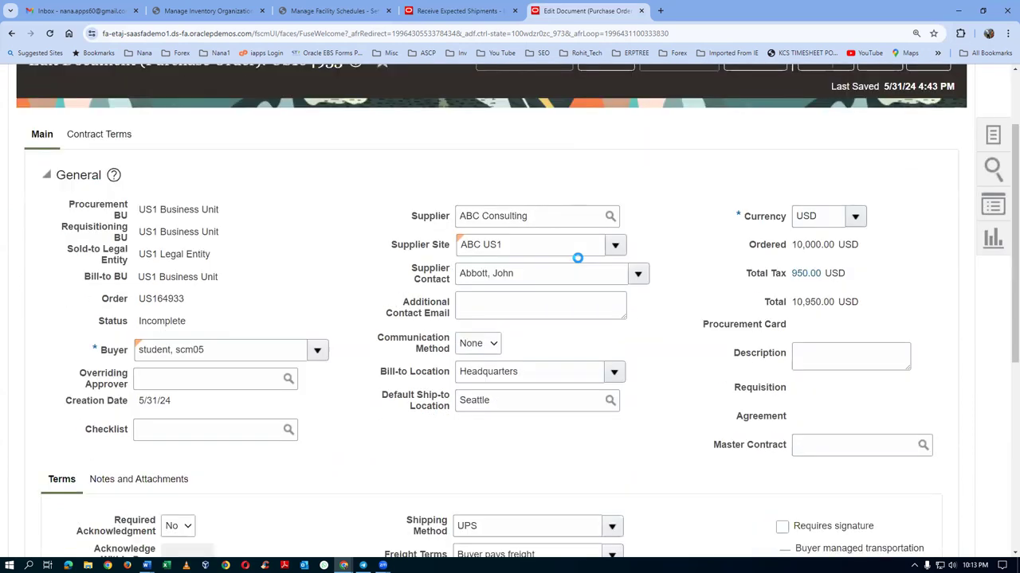
pyautogui.scroll(-1, 578, 258)
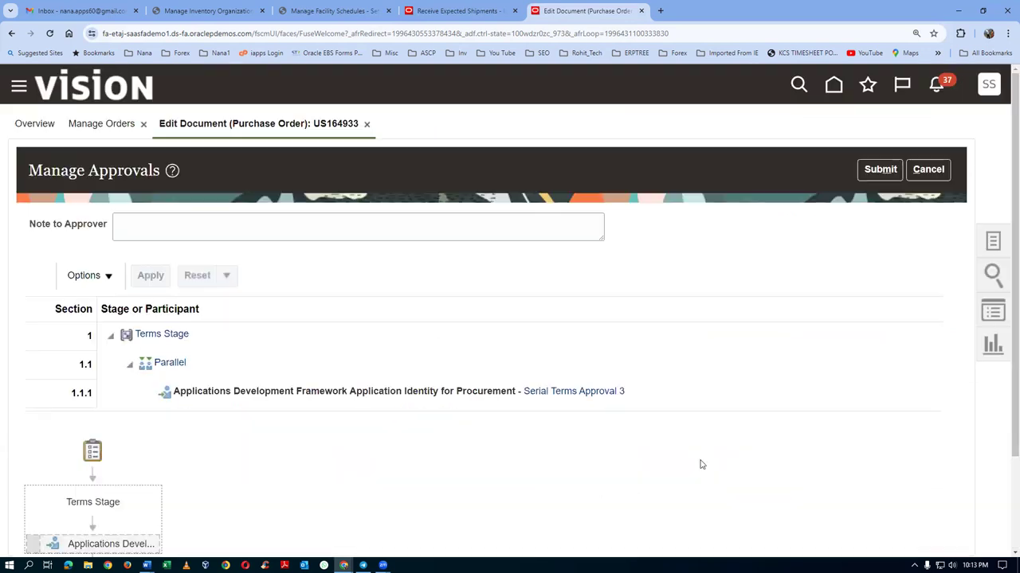
# Submit US164933 from Manage Approvals and return to the Manage Orders tab.
pyautogui.scroll(-2, 70, 472)
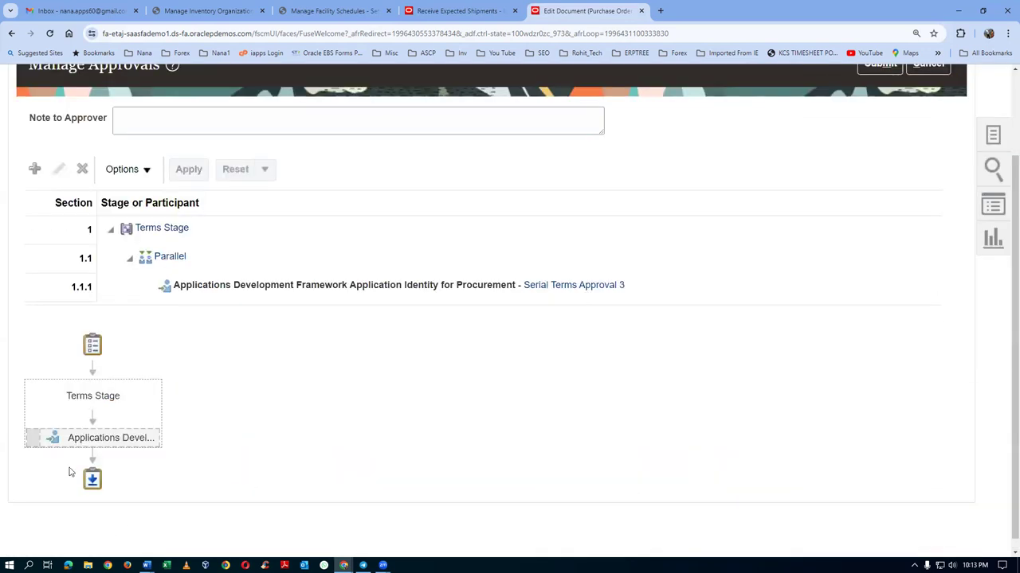
pyautogui.scroll(2, 885, 203)
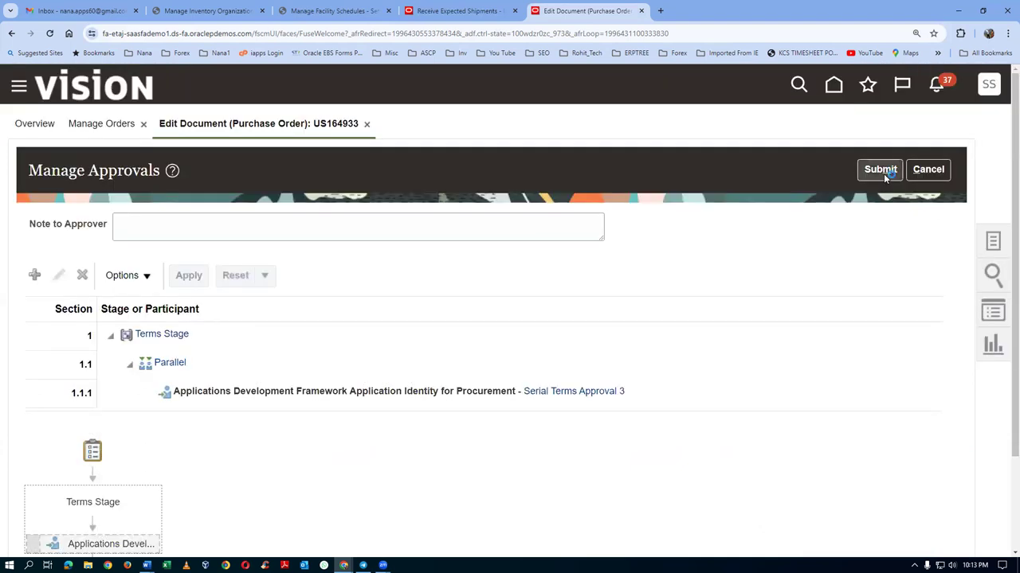
pyautogui.click(881, 171)
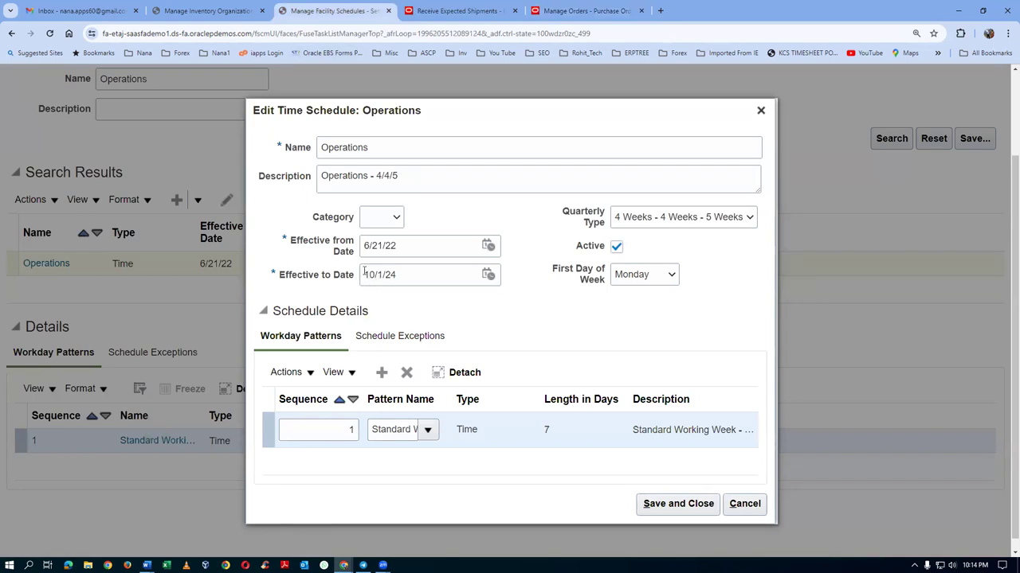
pyautogui.click(608, 15)
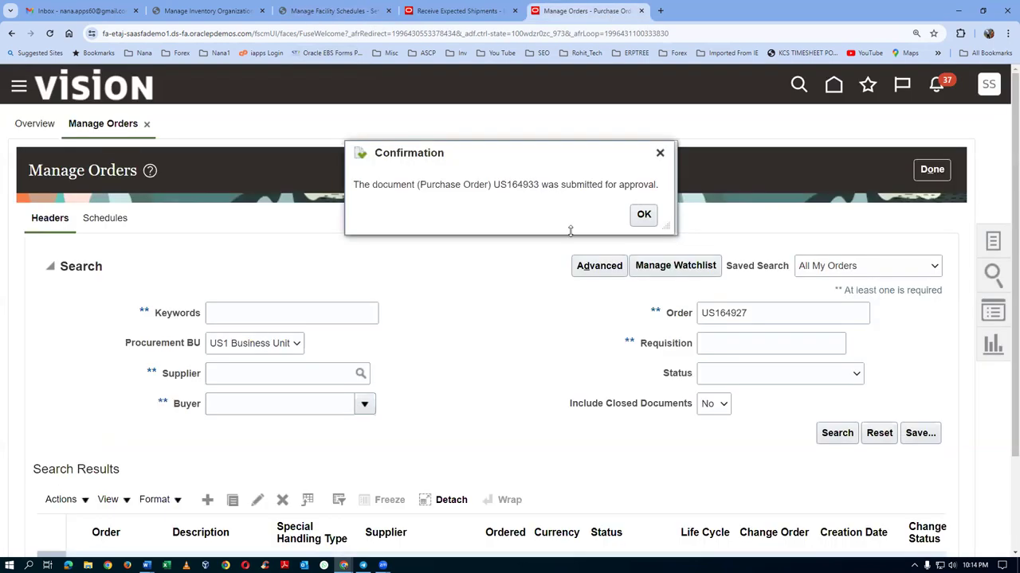
# Search US164933 in Manage Orders to confirm Pending Approval, then return to receiving.
pyautogui.click(644, 216)
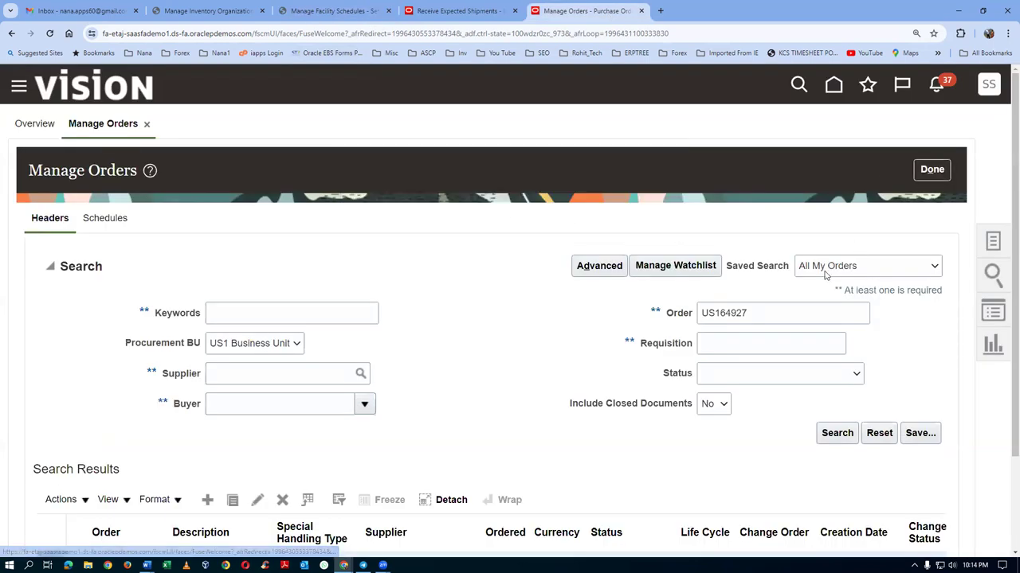
pyautogui.click(762, 309)
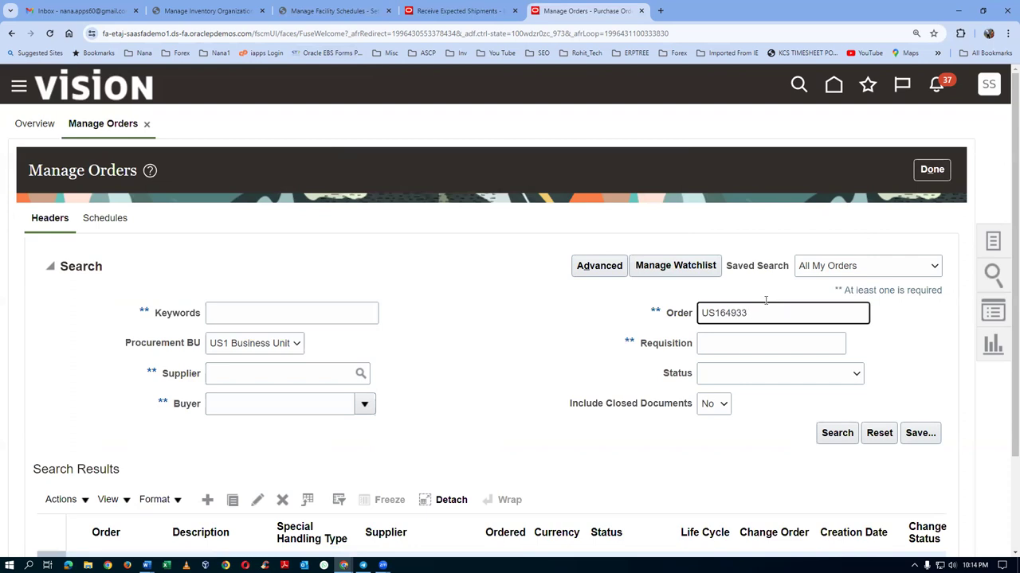
pyautogui.click(838, 436)
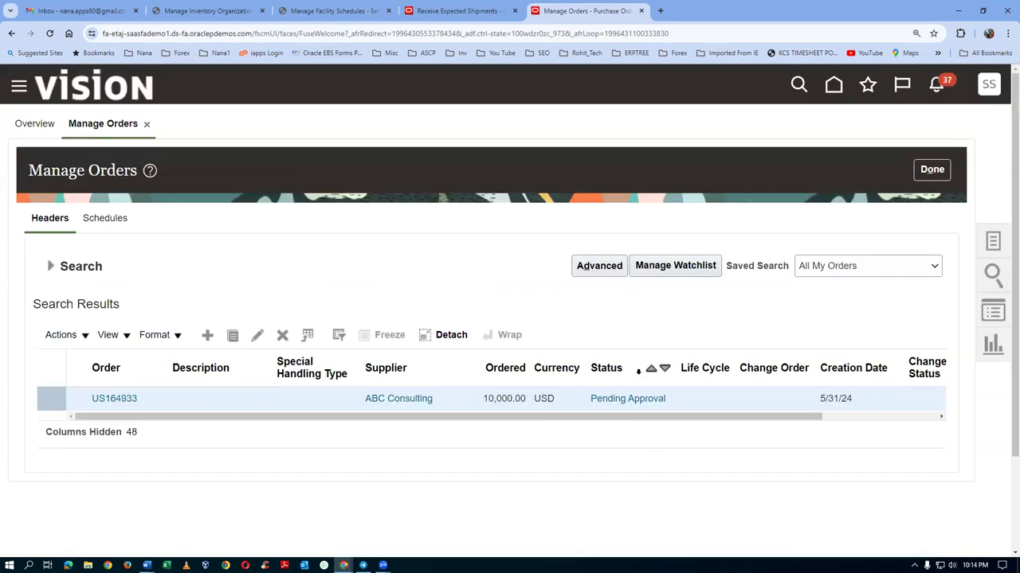
pyautogui.click(67, 271)
pyautogui.doubleClick(771, 316)
pyautogui.hotkey('ctrl', 'c')
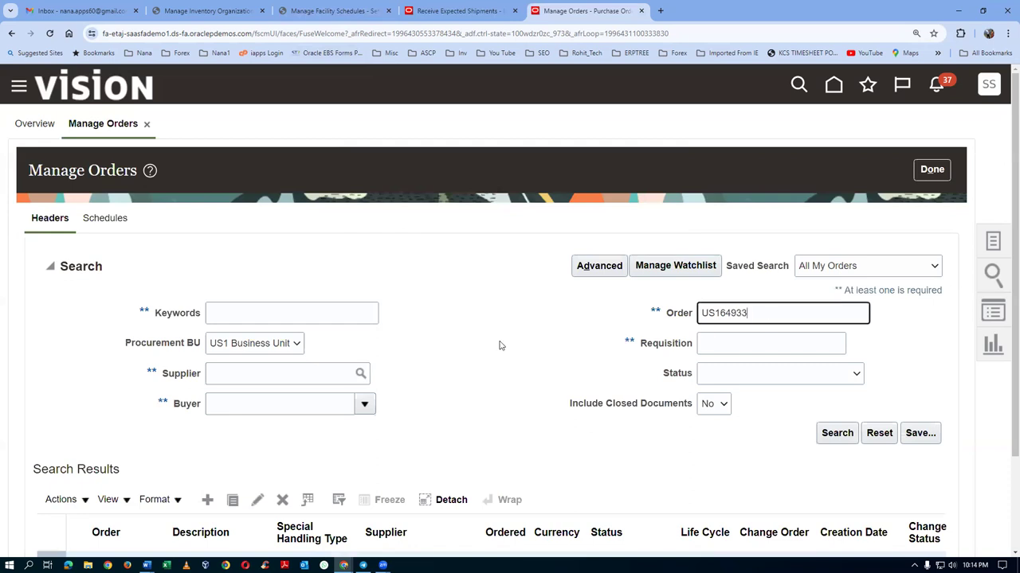
pyautogui.click(533, 406)
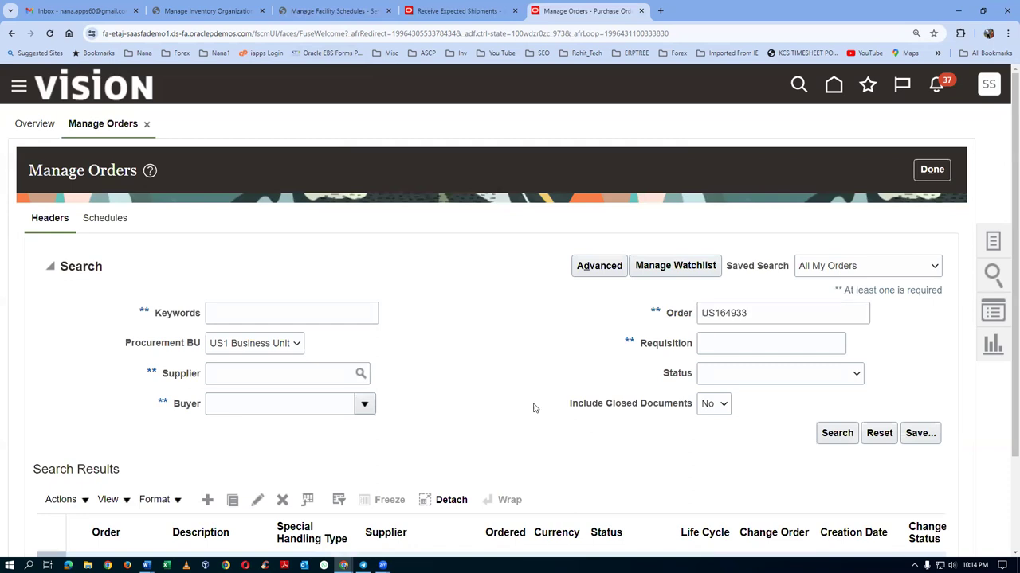
pyautogui.scroll(-2, 536, 406)
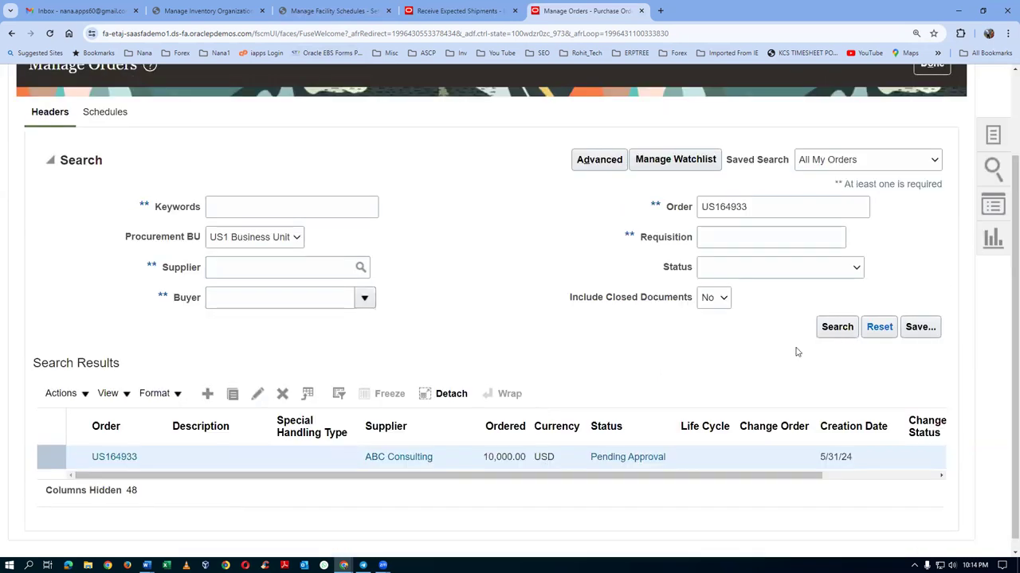
pyautogui.click(445, 11)
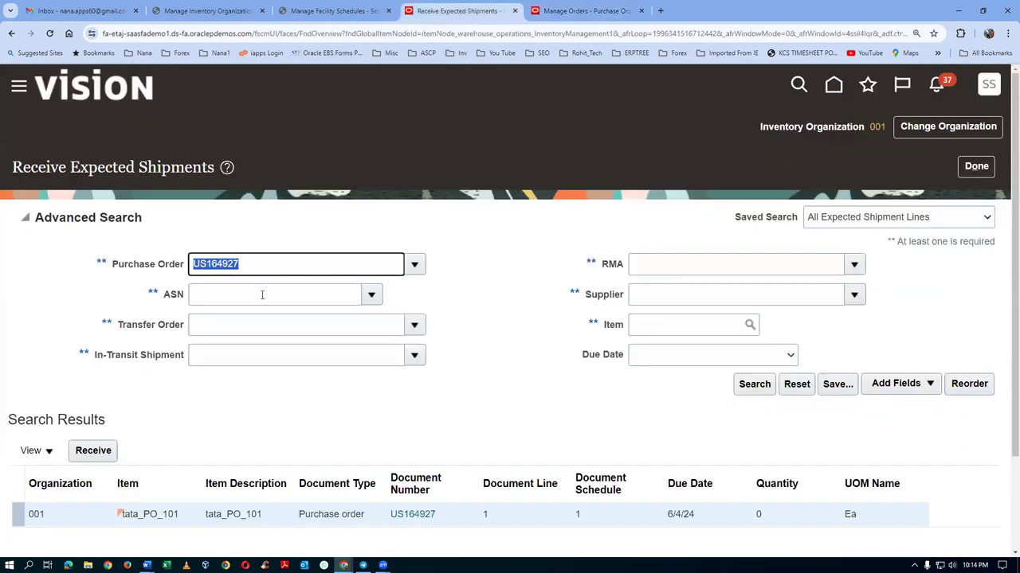
# Search expected shipments for purchase order US164933 and recheck the order in Manage Orders.
pyautogui.hotkey('ctrl', 'v')
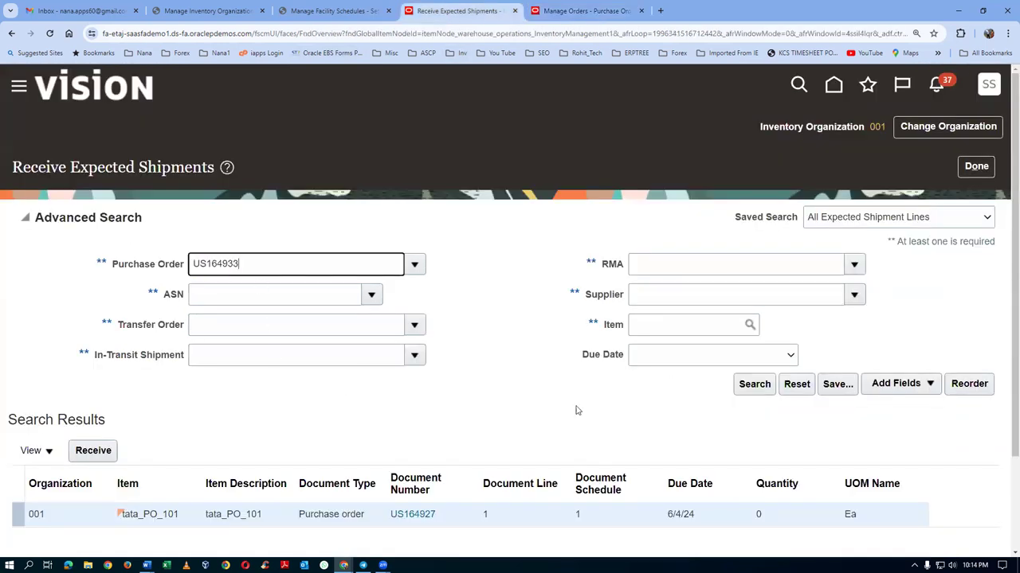
pyautogui.click(761, 388)
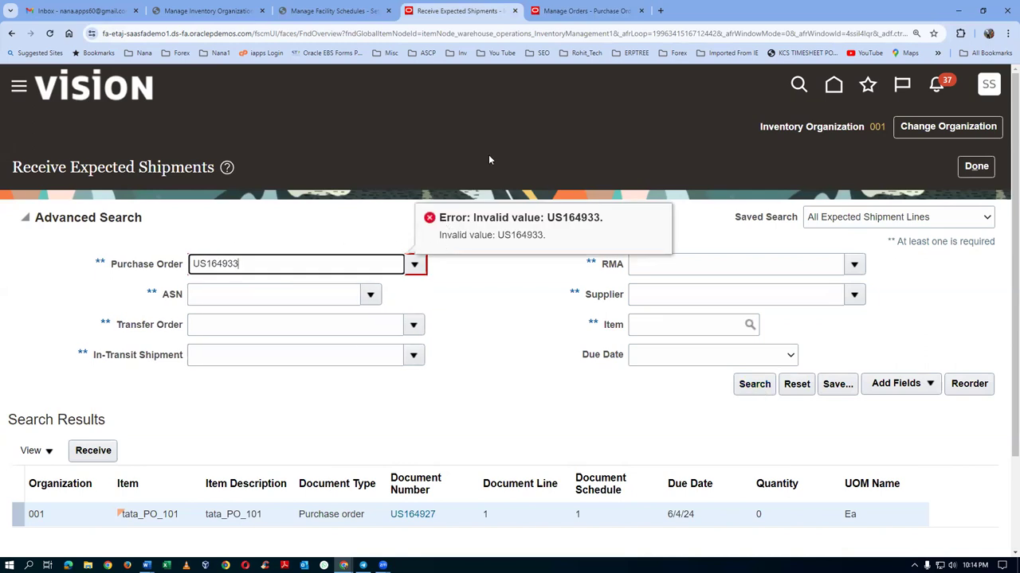
pyautogui.click(601, 11)
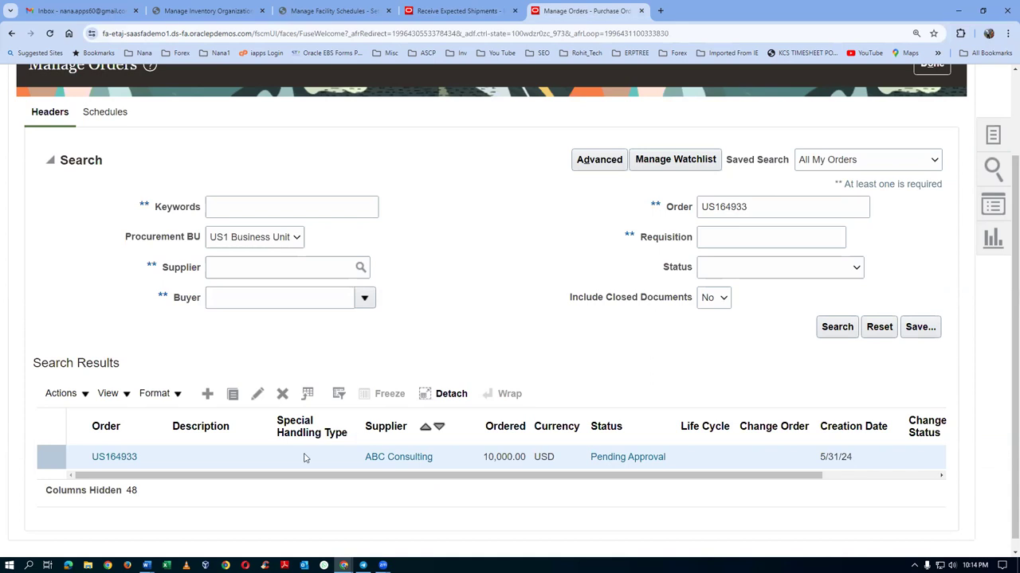
pyautogui.click(833, 328)
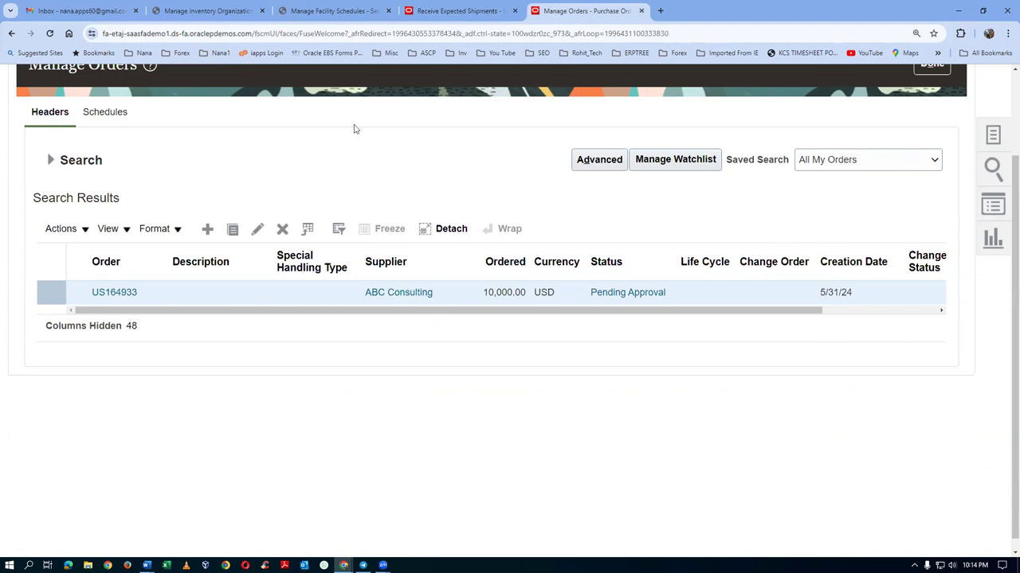
pyautogui.click(440, 11)
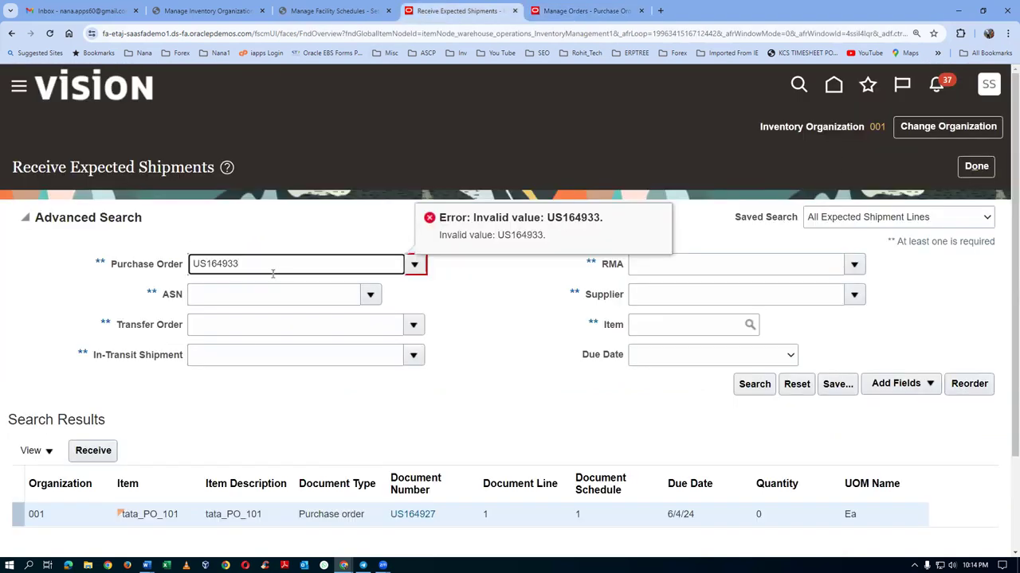
# Dismiss the invalid purchase order error and bring up the Purchase Order choices list.
pyautogui.press('Tab')
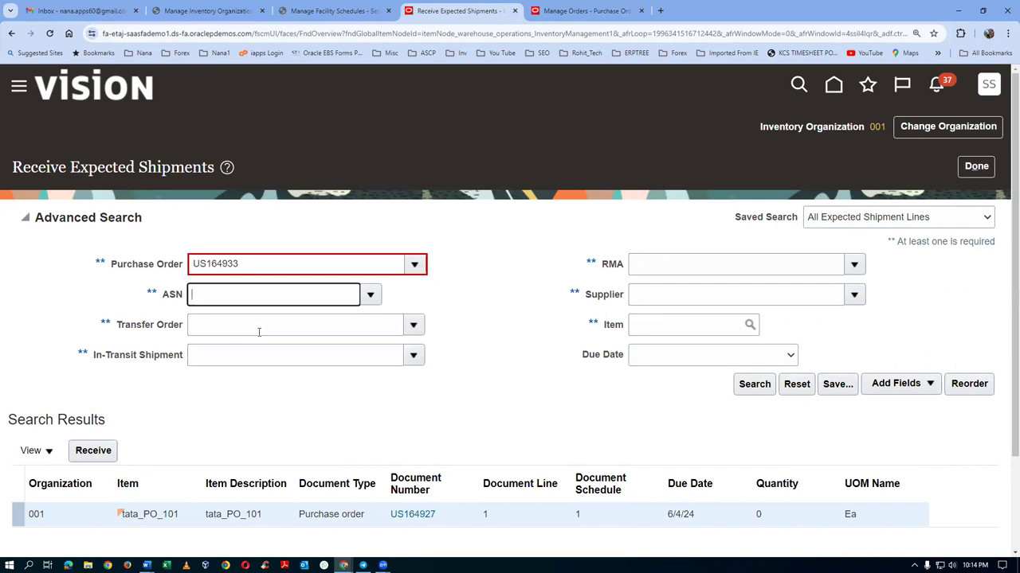
pyautogui.click(283, 265)
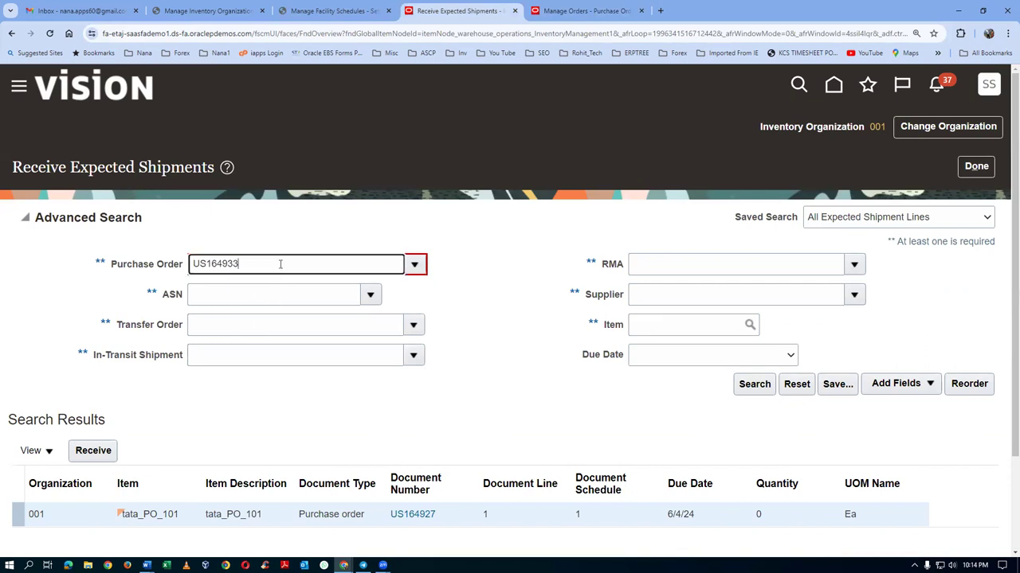
pyautogui.click(413, 266)
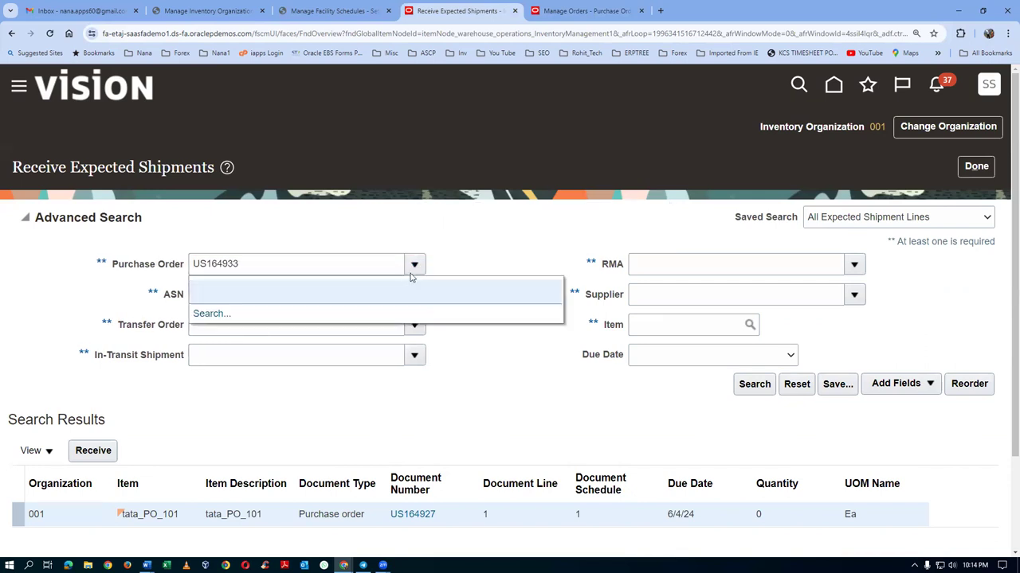
# Pick US164933 via the search dialog and receive its tata_PO_101 line of 500.
pyautogui.click(200, 320)
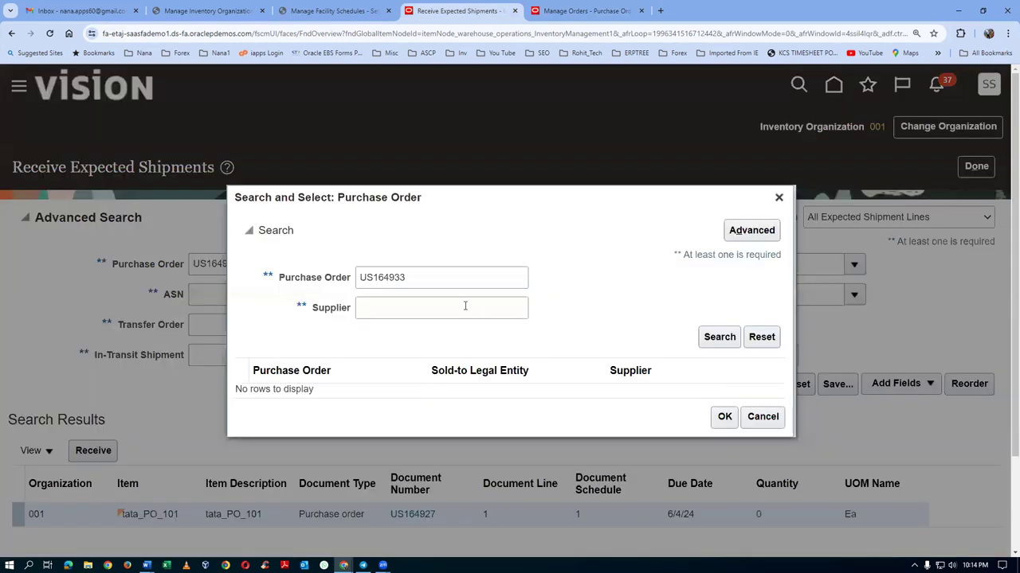
pyautogui.click(719, 338)
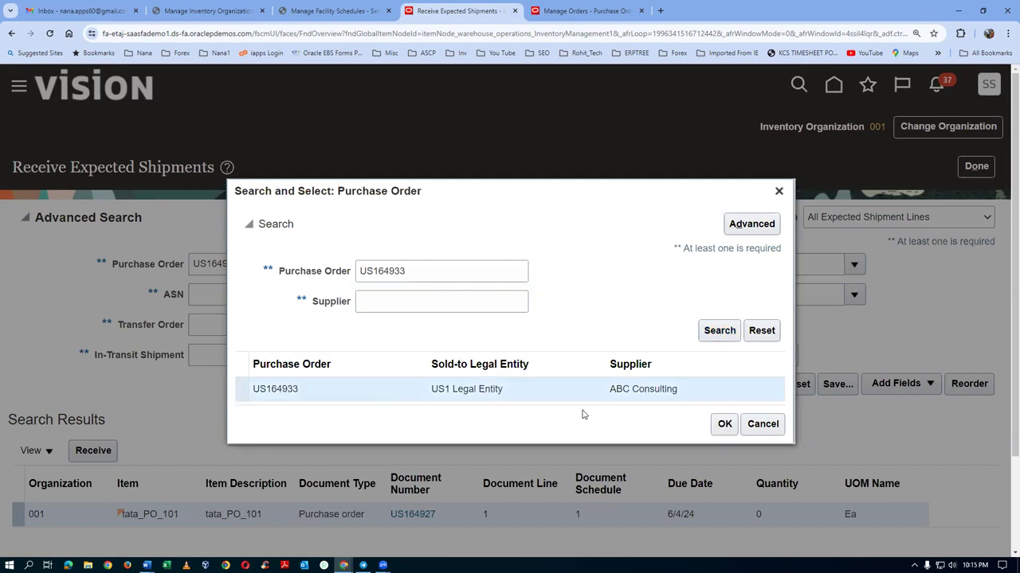
pyautogui.click(721, 427)
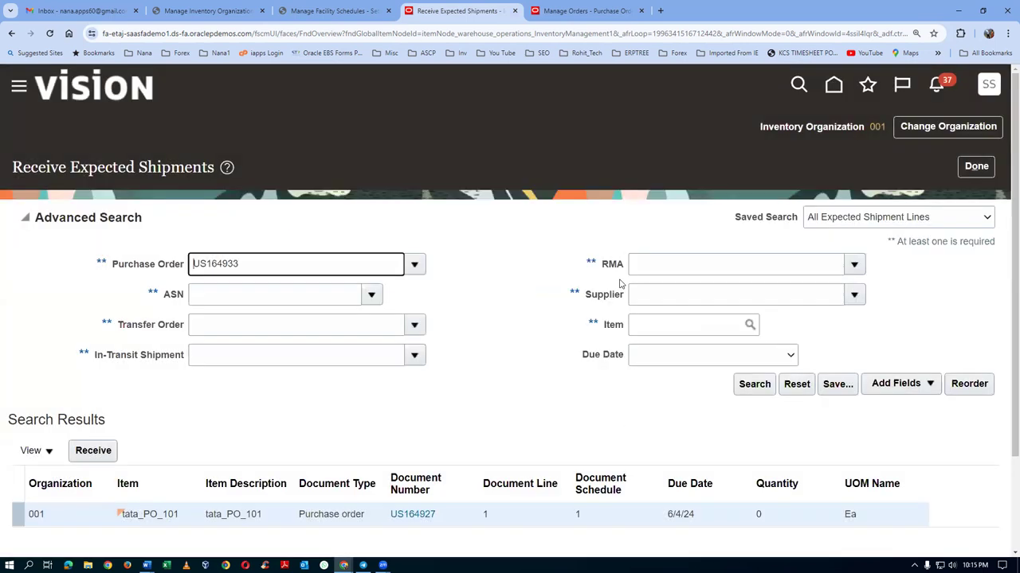
pyautogui.click(754, 384)
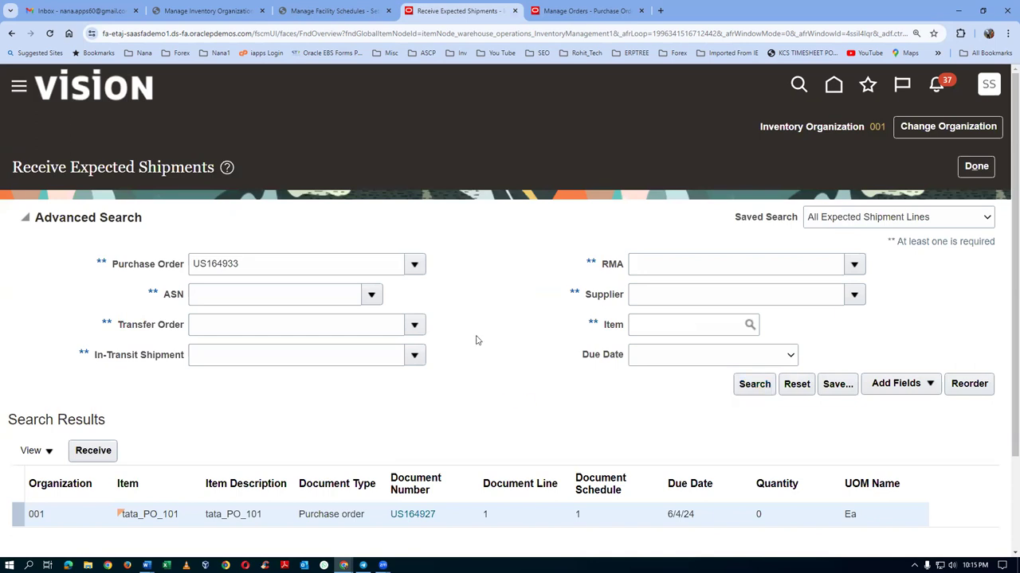
pyautogui.click(303, 351)
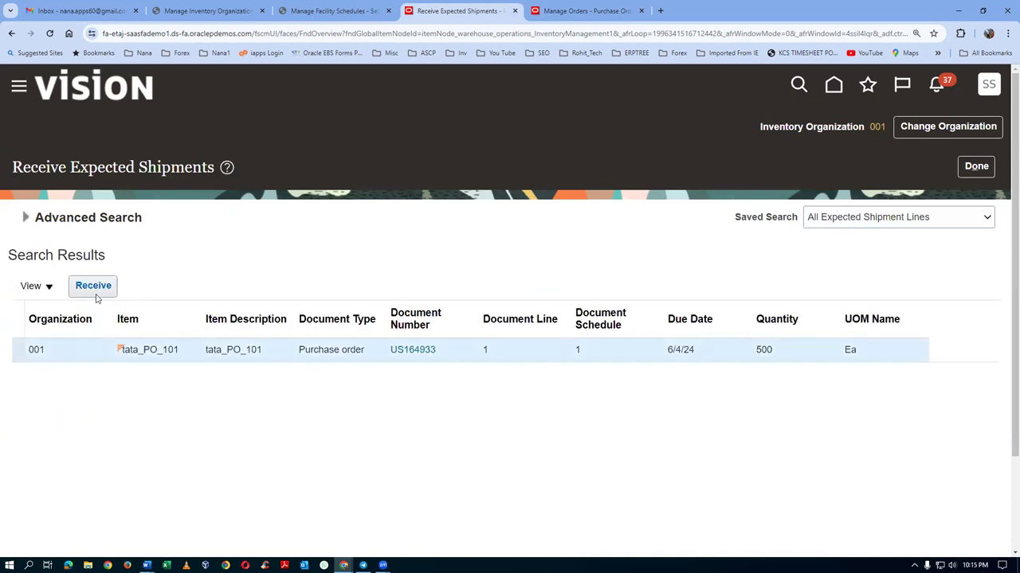
pyautogui.click(93, 292)
# Enter a received quantity of 10 and create the receipt past the date tolerance warning.
pyautogui.click(93, 286)
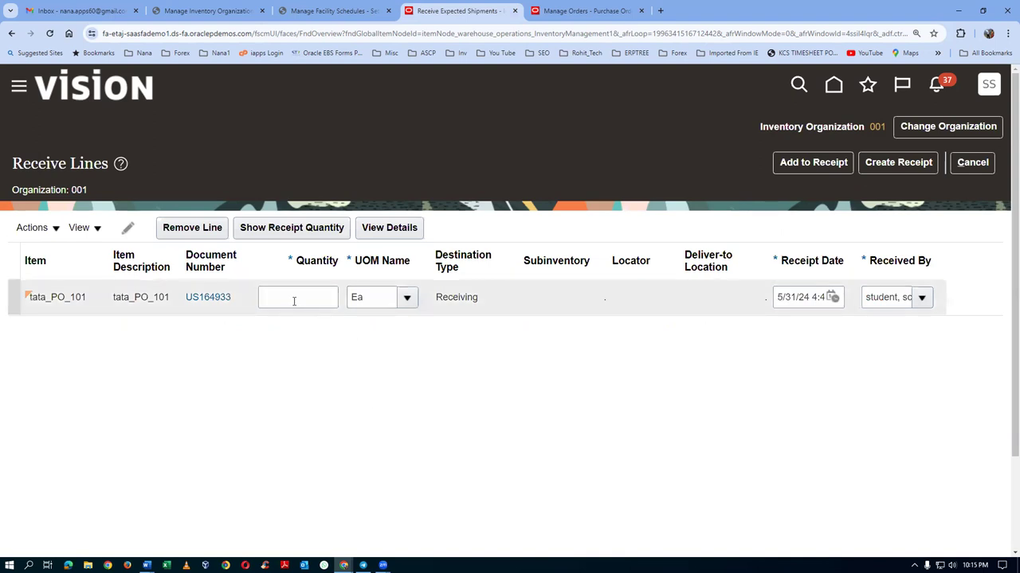
pyautogui.click(294, 301)
pyautogui.write('10')
pyautogui.press('Tab')
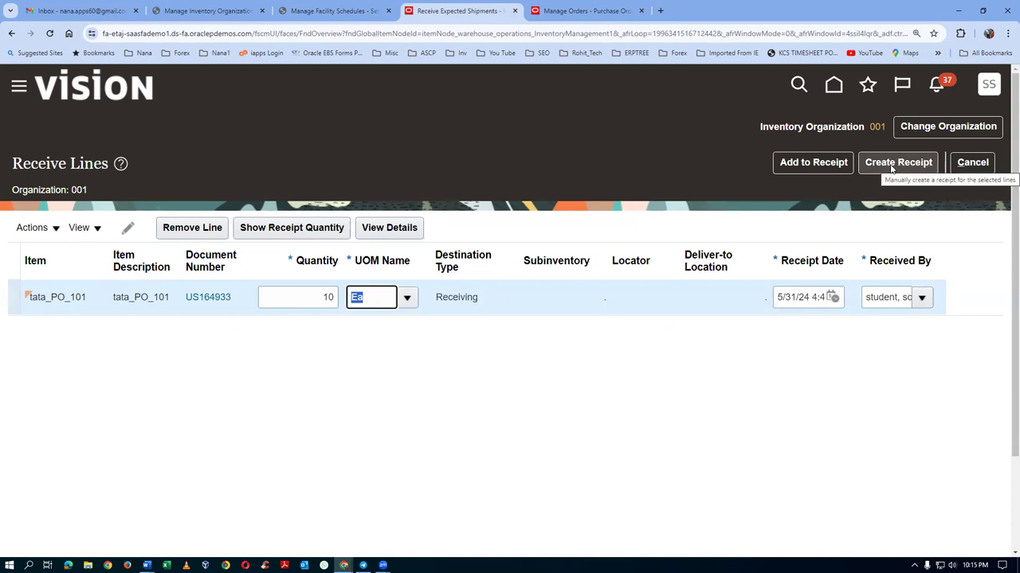
pyautogui.click(891, 164)
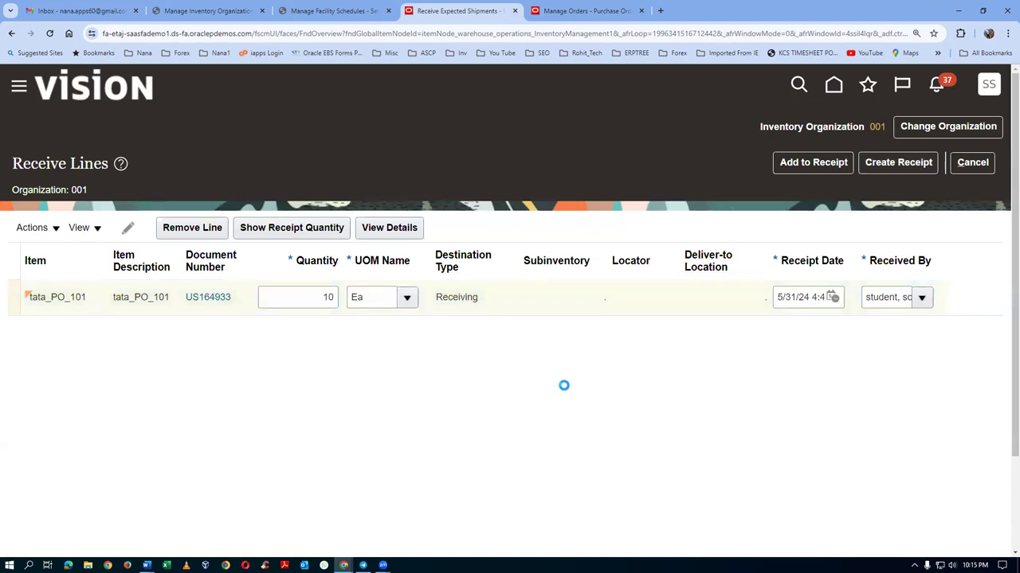
pyautogui.press('Return')
pyautogui.click(886, 167)
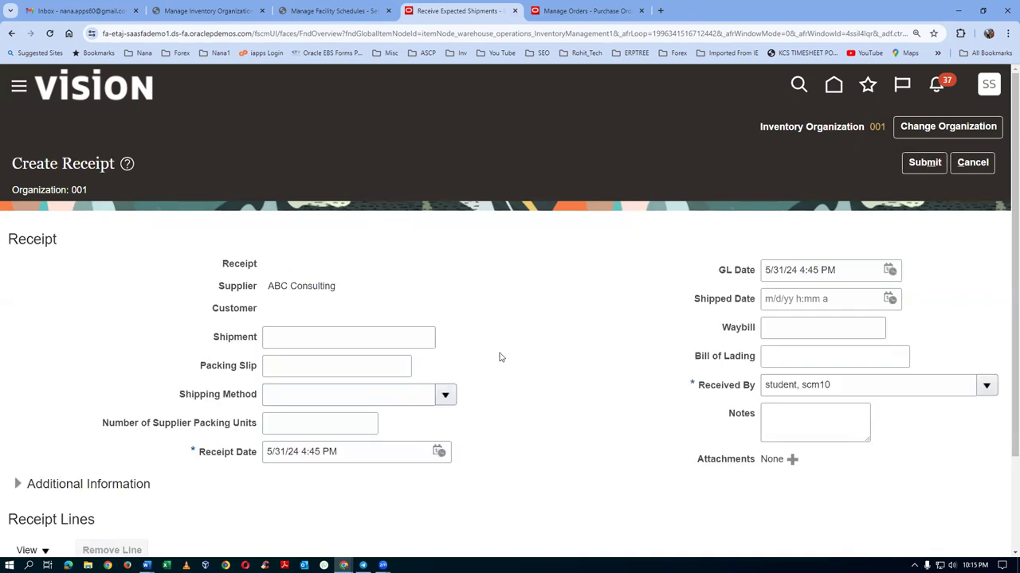
# Submit the ABC Consulting receipt and acknowledge the batch queue confirmation.
pyautogui.scroll(-2, 500, 358)
pyautogui.scroll(2, 503, 360)
pyautogui.click(922, 164)
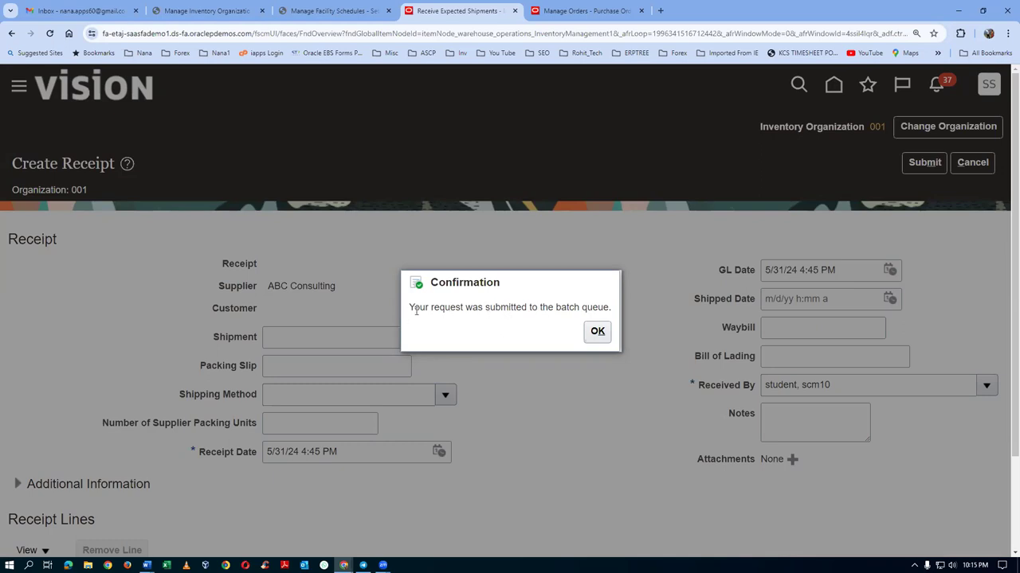
pyautogui.moveTo(415, 311); pyautogui.dragTo(608, 323)
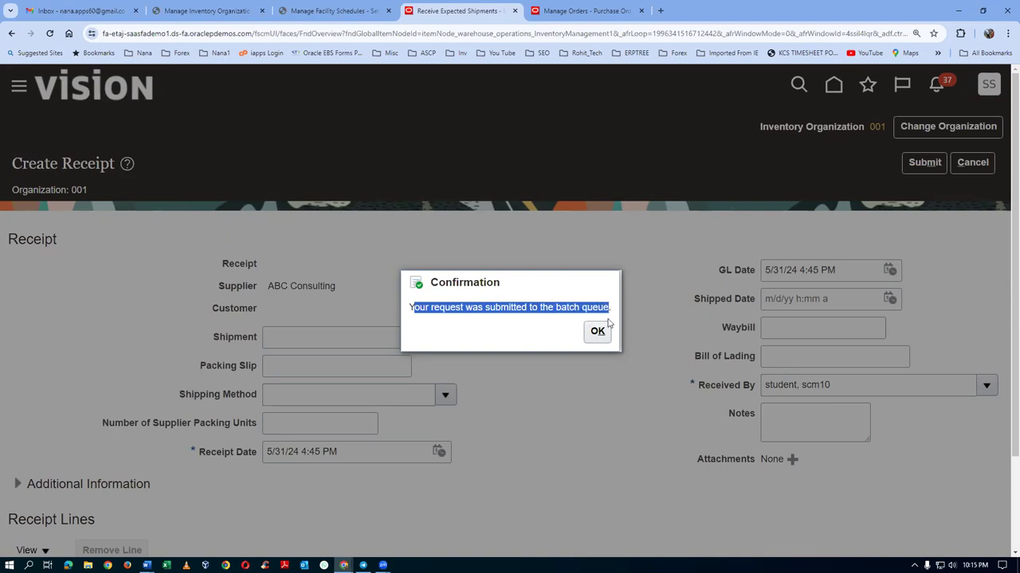
pyautogui.click(521, 341)
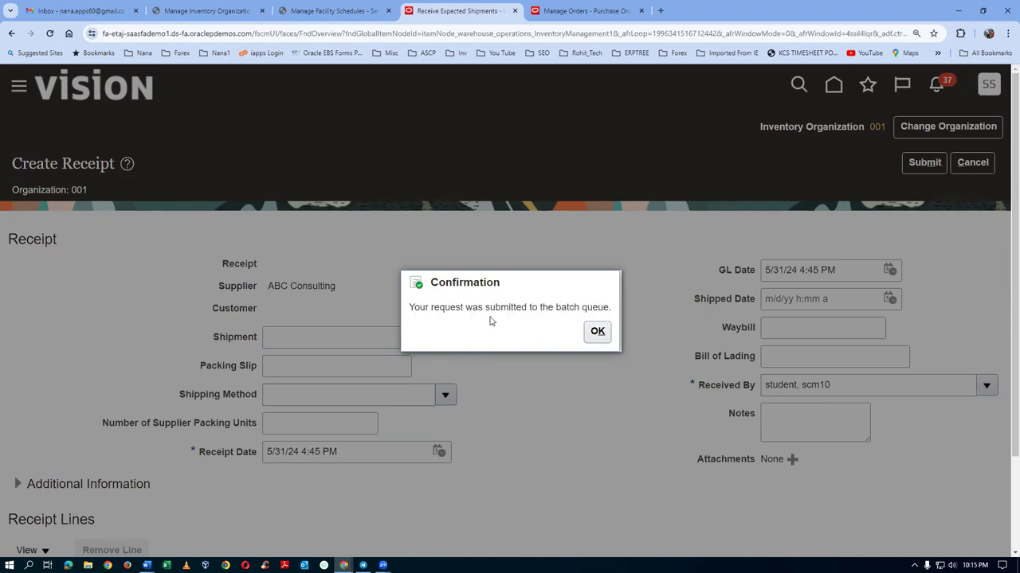
pyautogui.moveTo(427, 307); pyautogui.dragTo(599, 338)
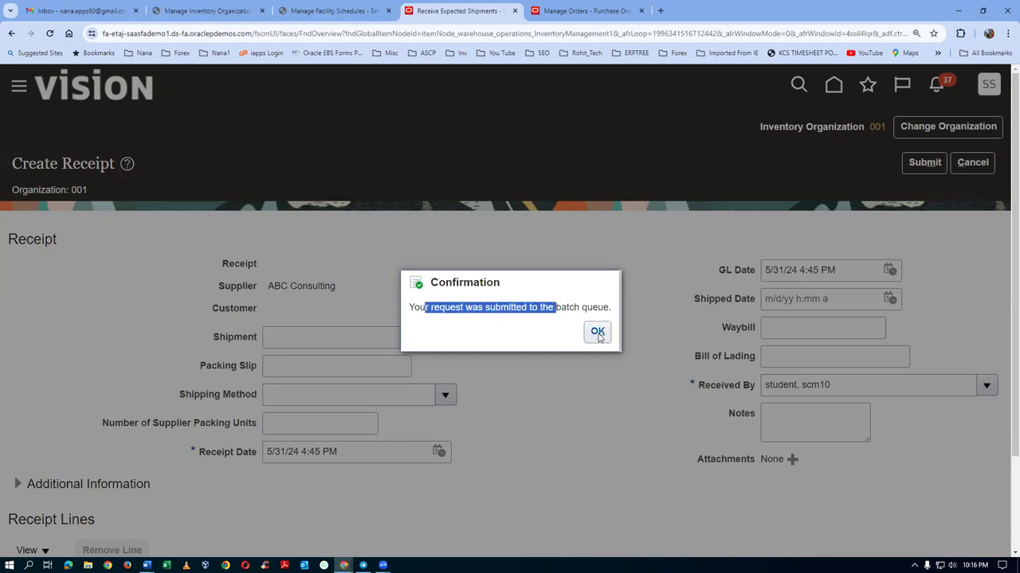
pyautogui.click(598, 333)
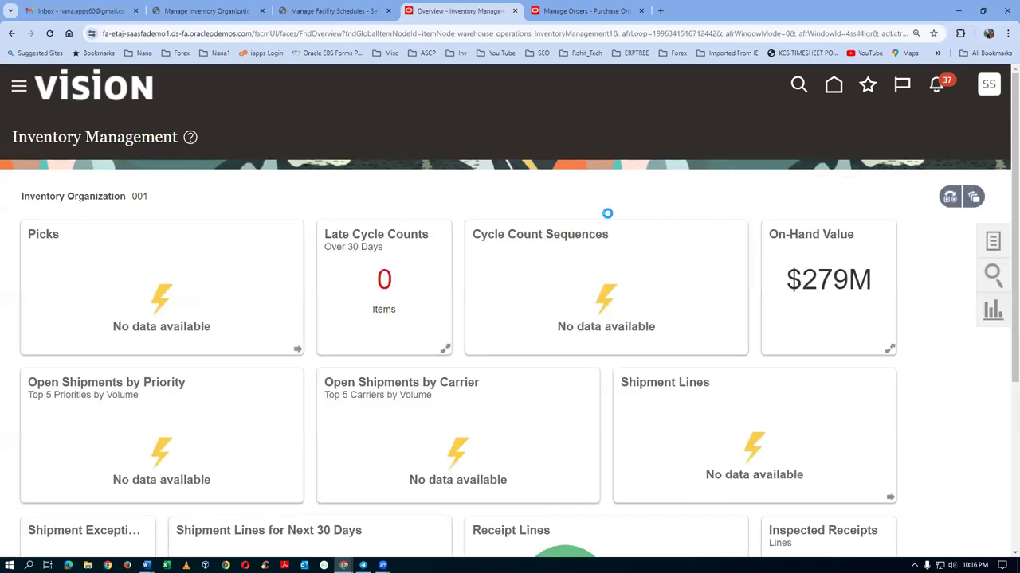
# Search Put Away Receipts for purchase order US164933, find nothing, and return to the overview.
pyautogui.click(589, 14)
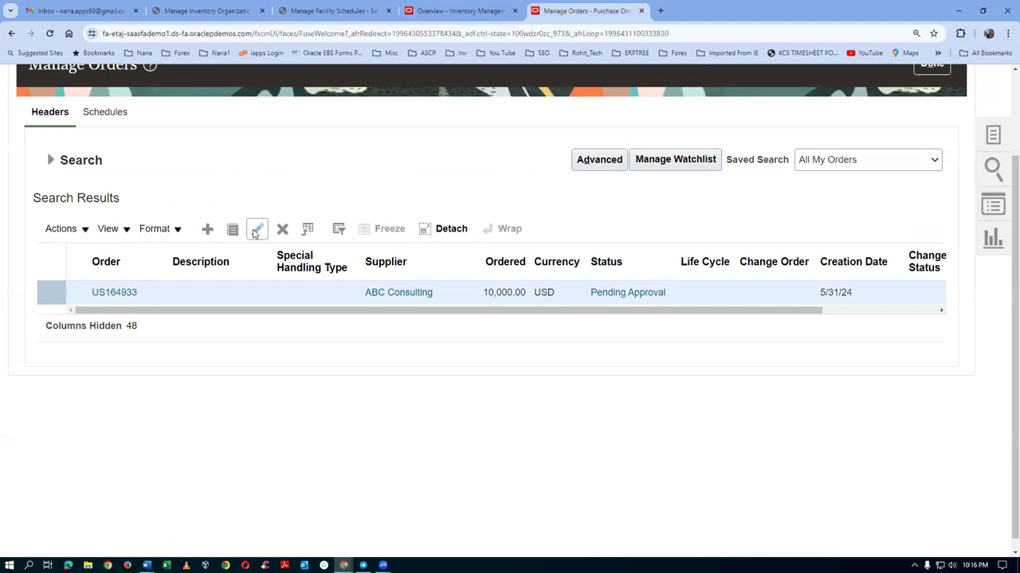
pyautogui.click(450, 11)
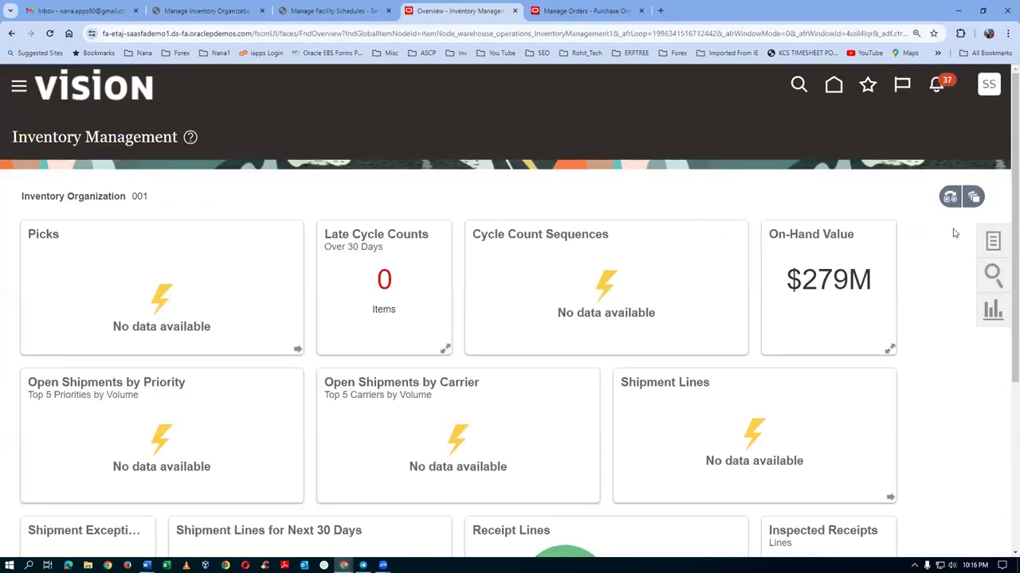
pyautogui.click(993, 245)
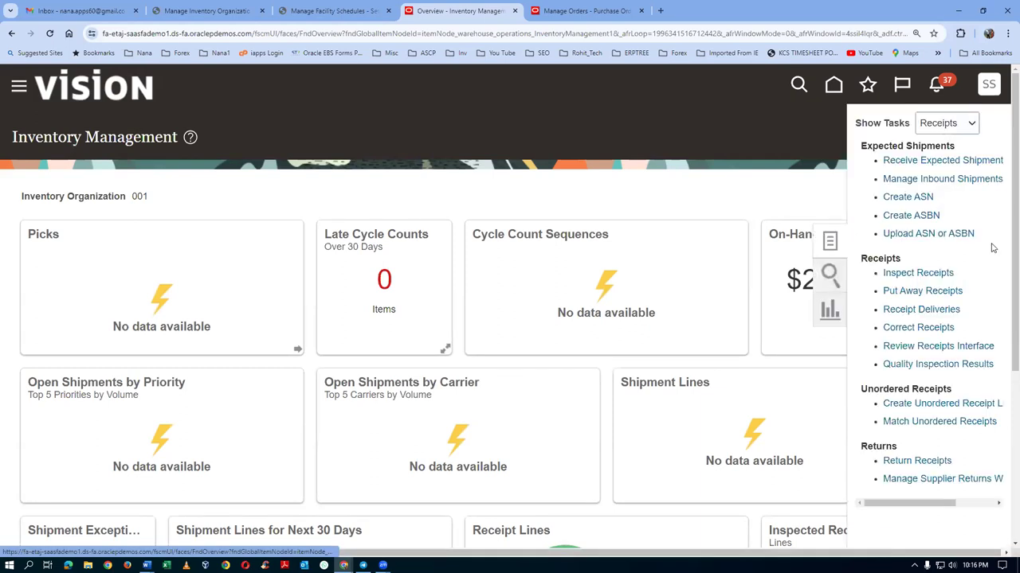
pyautogui.click(924, 292)
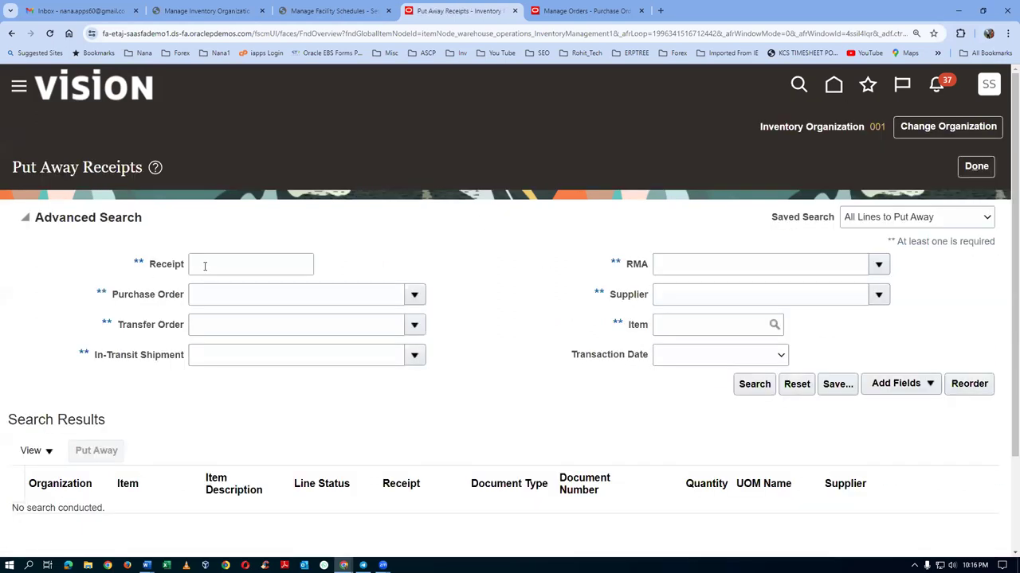
pyautogui.click(211, 292)
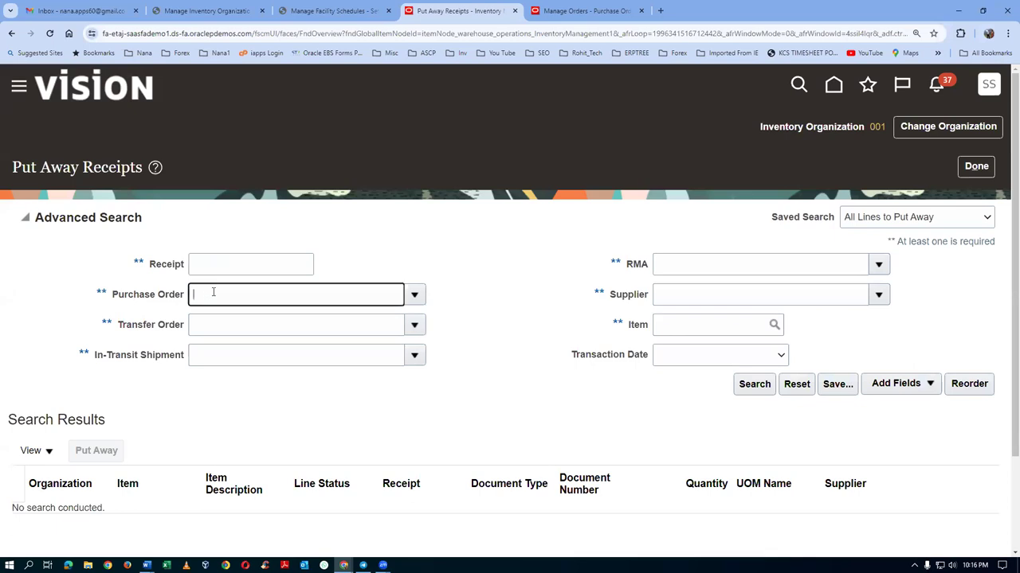
pyautogui.write('US164933')
pyautogui.press('Tab')
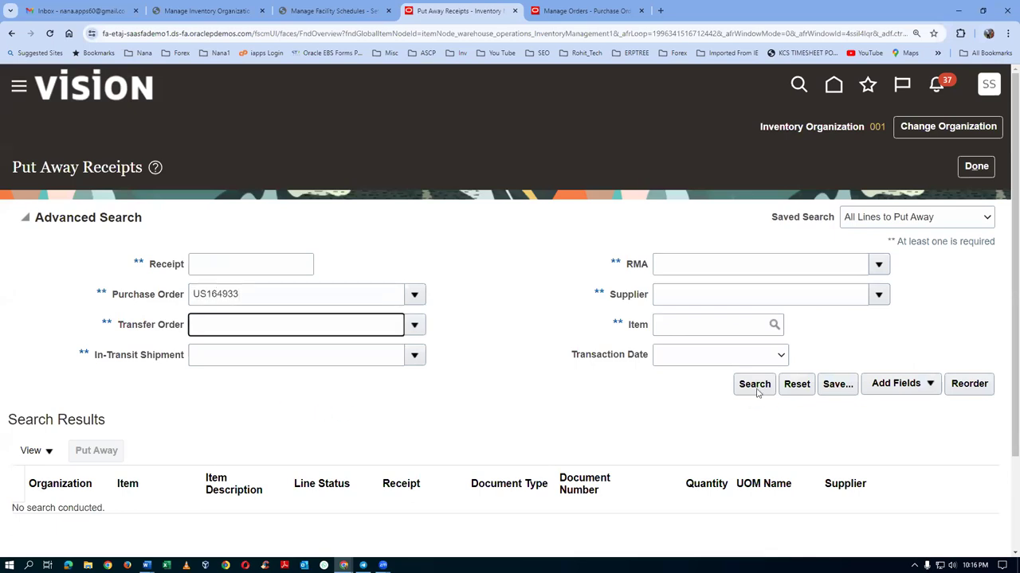
pyautogui.click(755, 383)
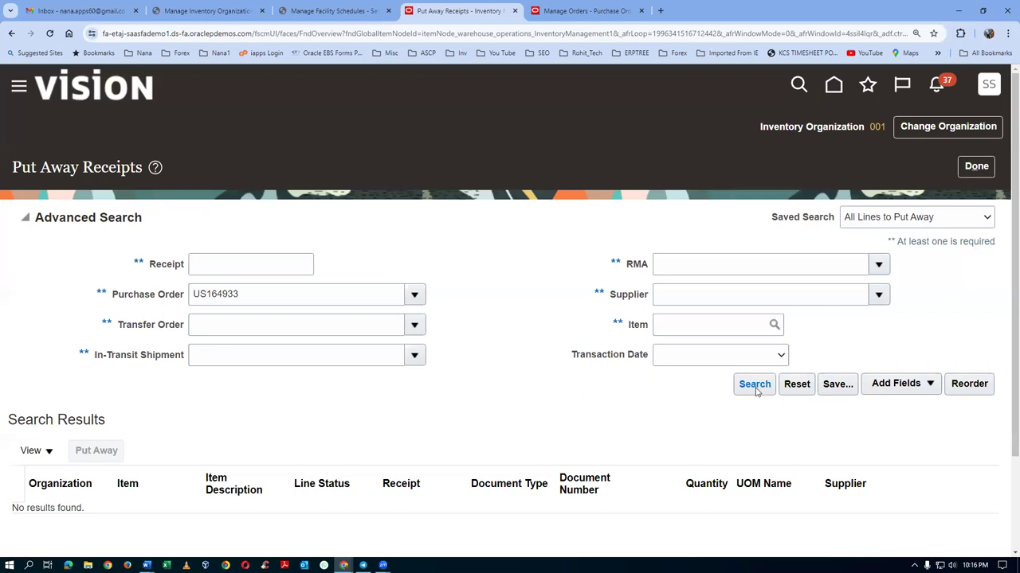
pyautogui.scroll(-2, 374, 441)
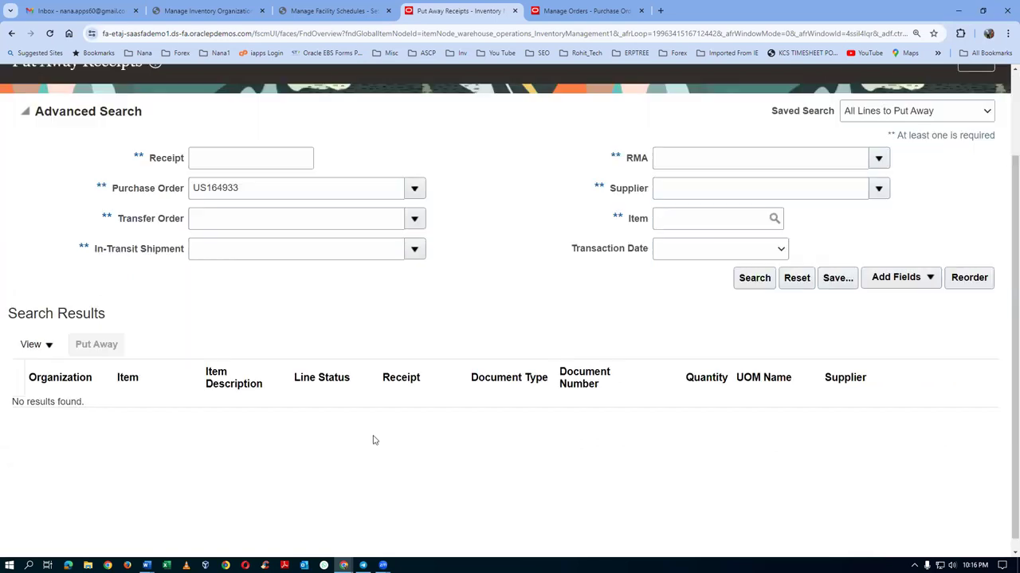
pyautogui.scroll(2, 374, 440)
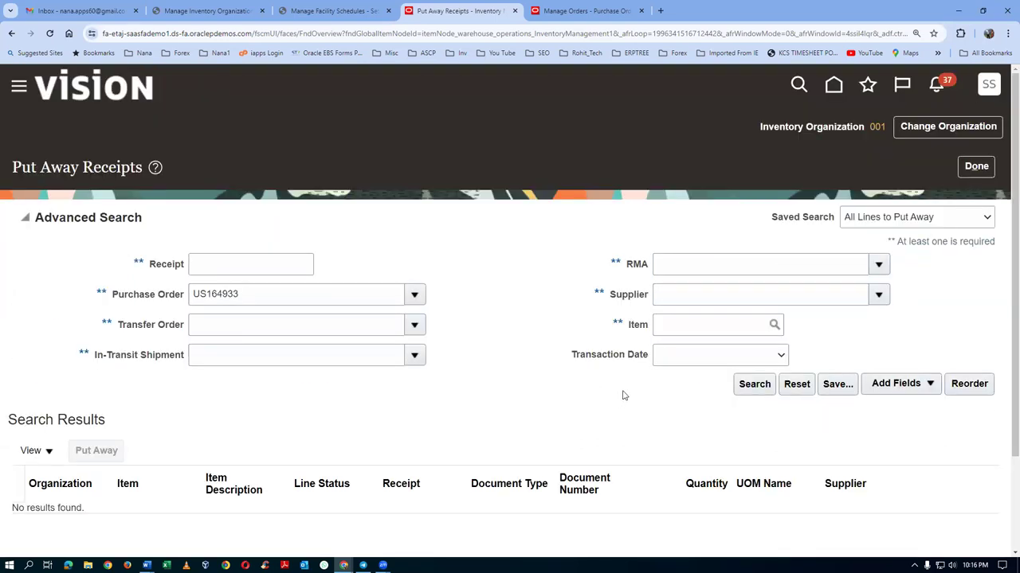
pyautogui.click(753, 384)
pyautogui.click(984, 166)
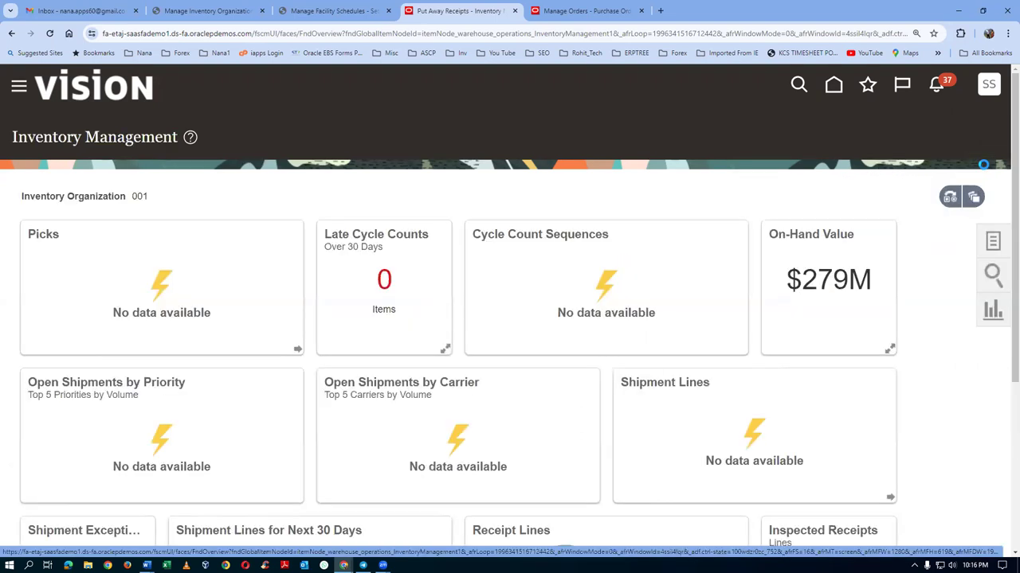
# Open Manage Item Quantities from the Inventory task group.
pyautogui.click(993, 242)
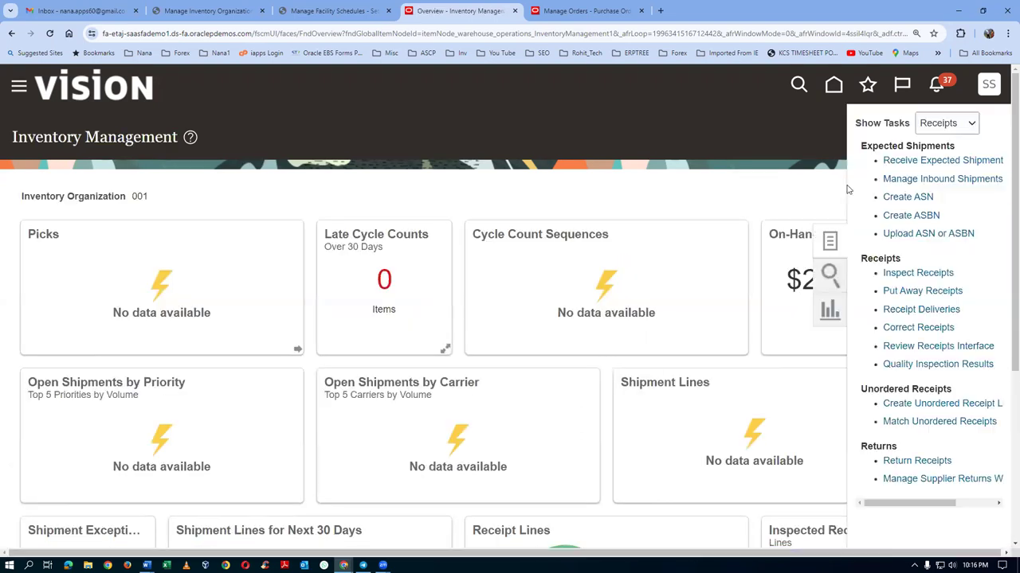
pyautogui.click(937, 129)
pyautogui.click(936, 141)
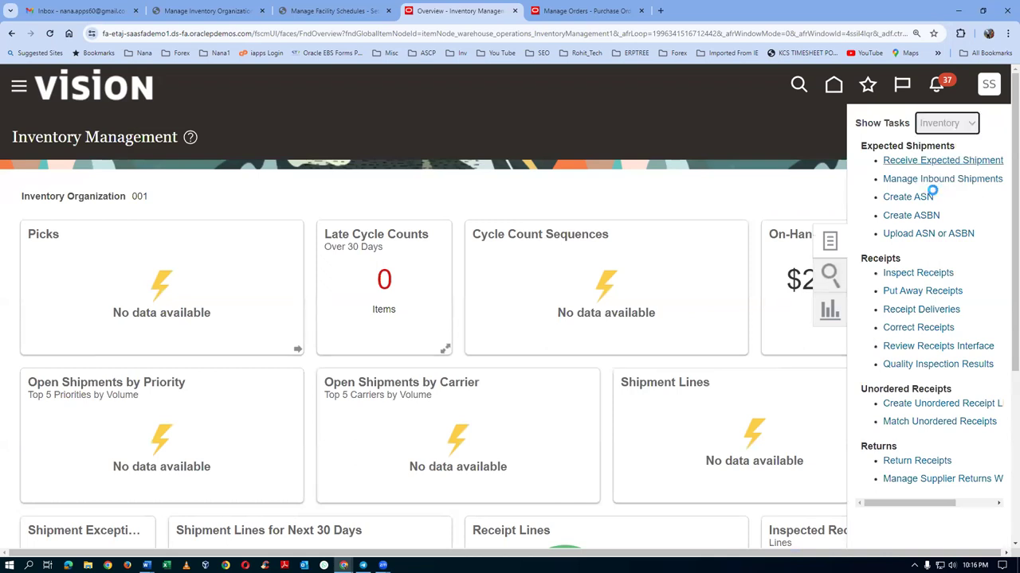
pyautogui.click(932, 162)
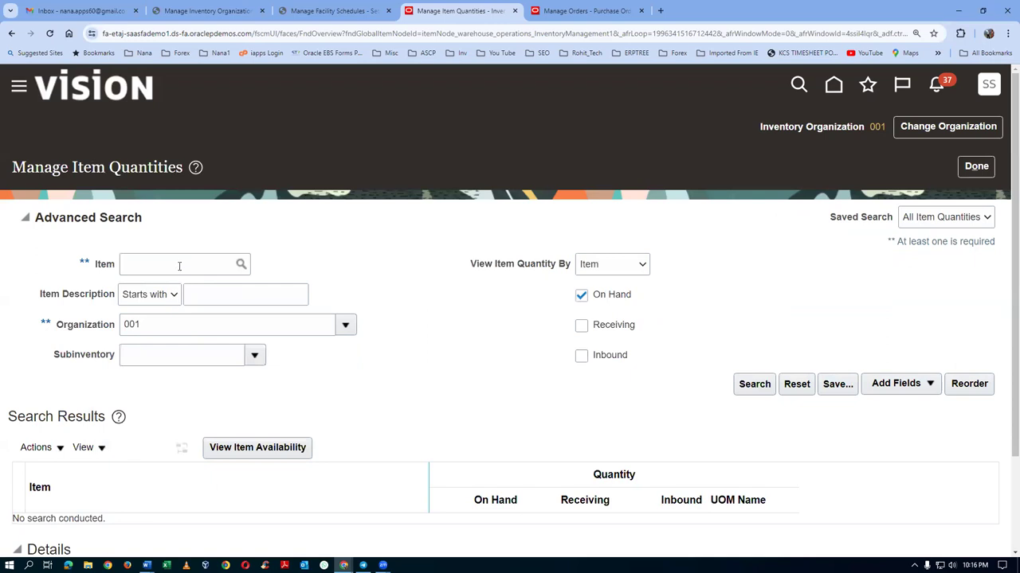
# Search item quantities for item tata_PO_101.
pyautogui.click(177, 266)
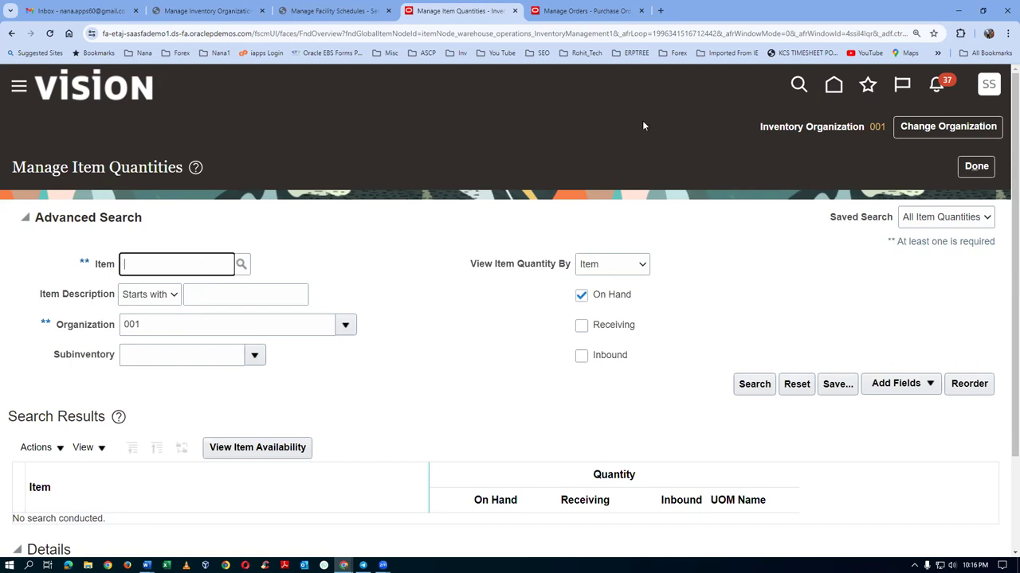
pyautogui.click(593, 12)
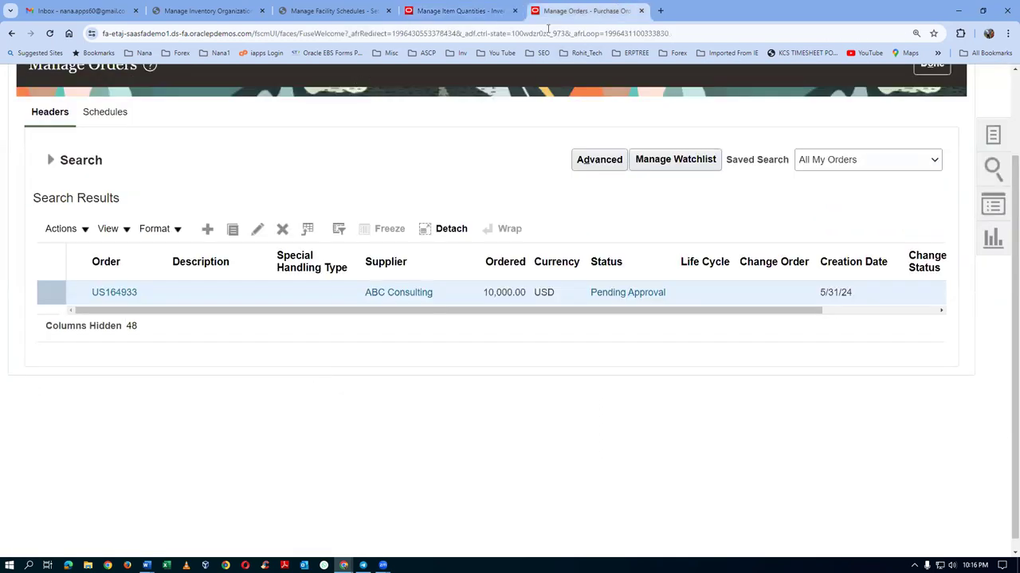
pyautogui.click(472, 11)
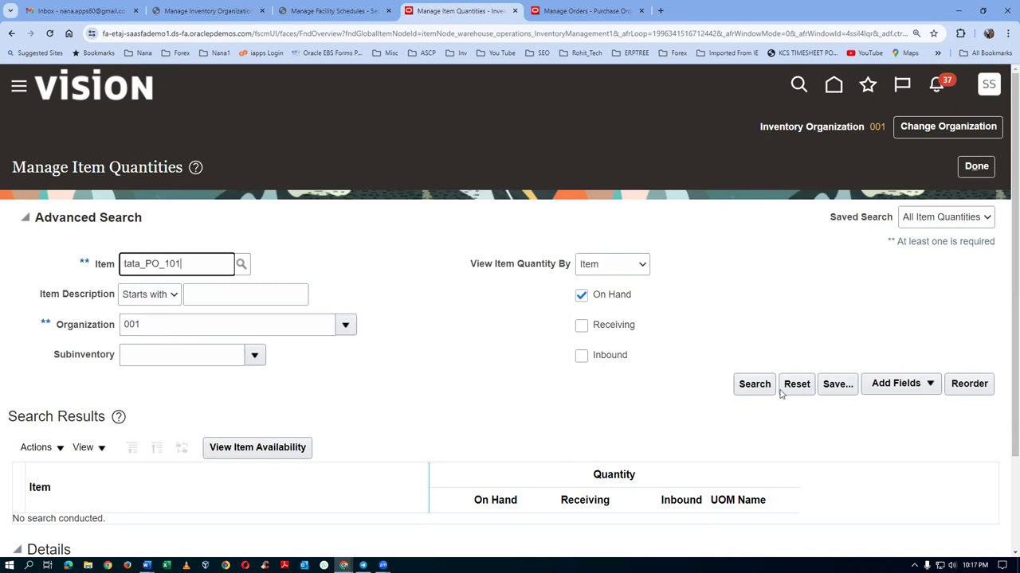
pyautogui.click(754, 383)
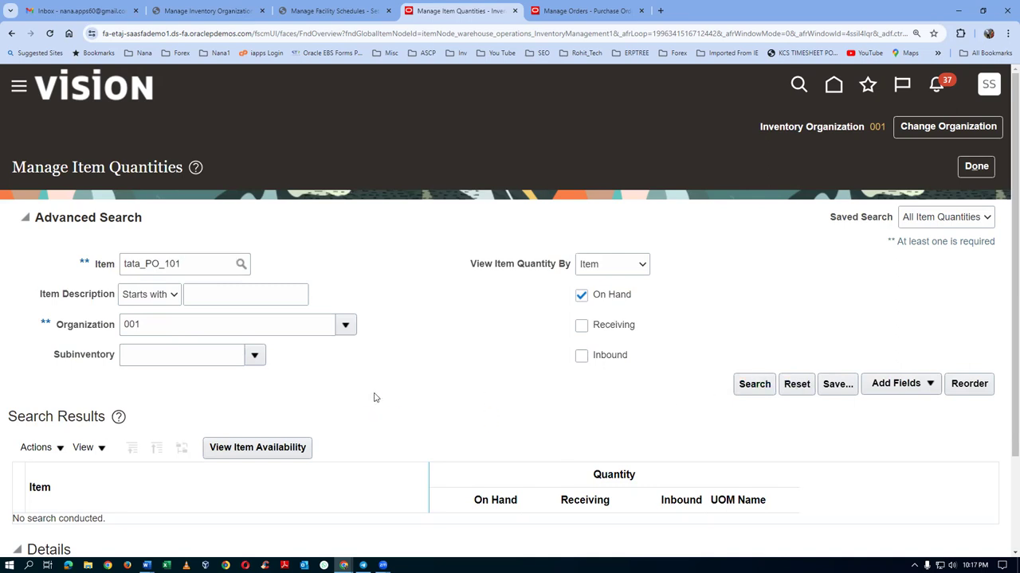
pyautogui.scroll(-2, 377, 397)
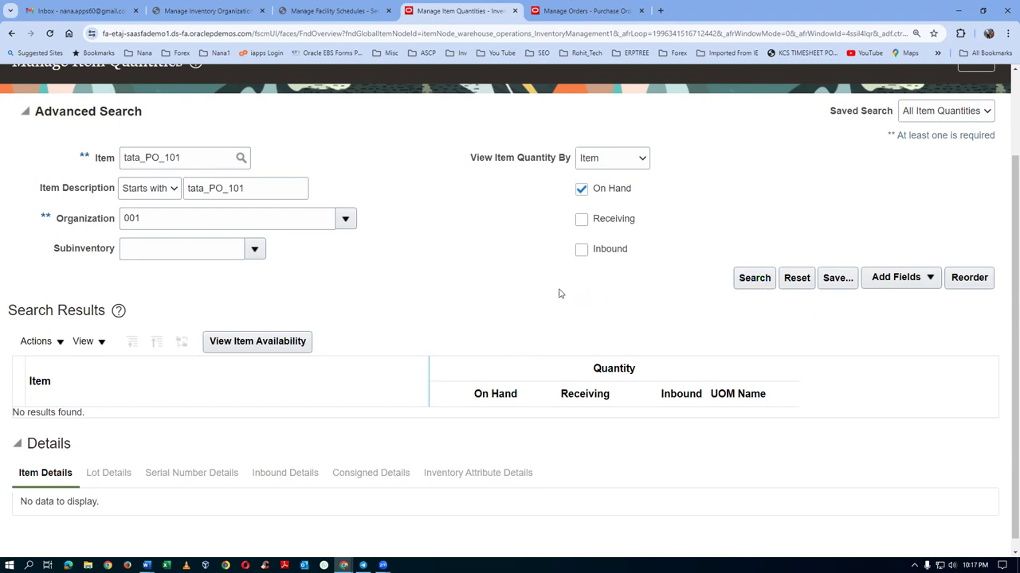
# Rerun with receiving and inbound quantities to see 1,520 Ea inbound in Organization 001, then return to purchase orders.
pyautogui.click(588, 221)
pyautogui.click(583, 249)
pyautogui.click(751, 283)
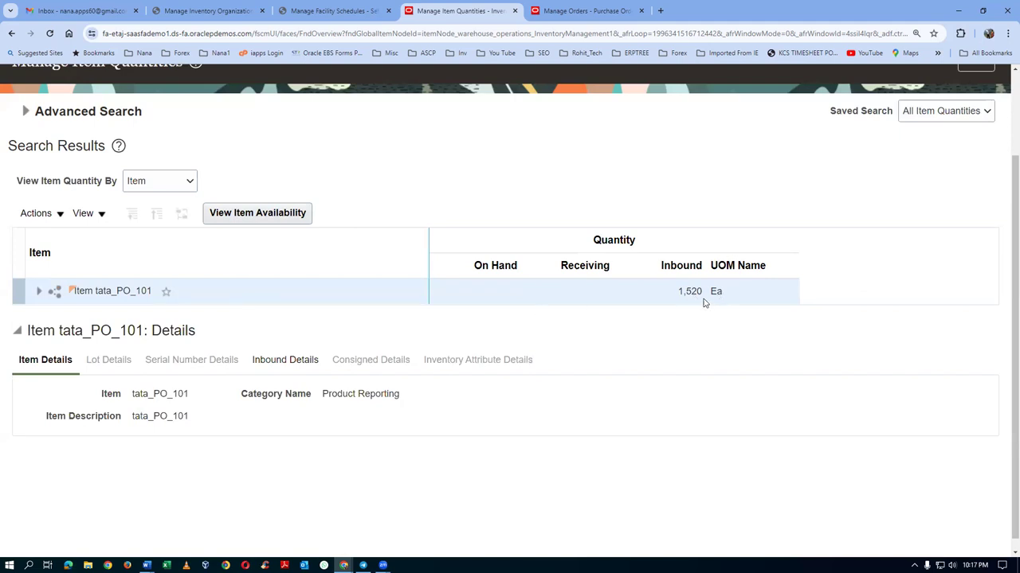
pyautogui.click(41, 296)
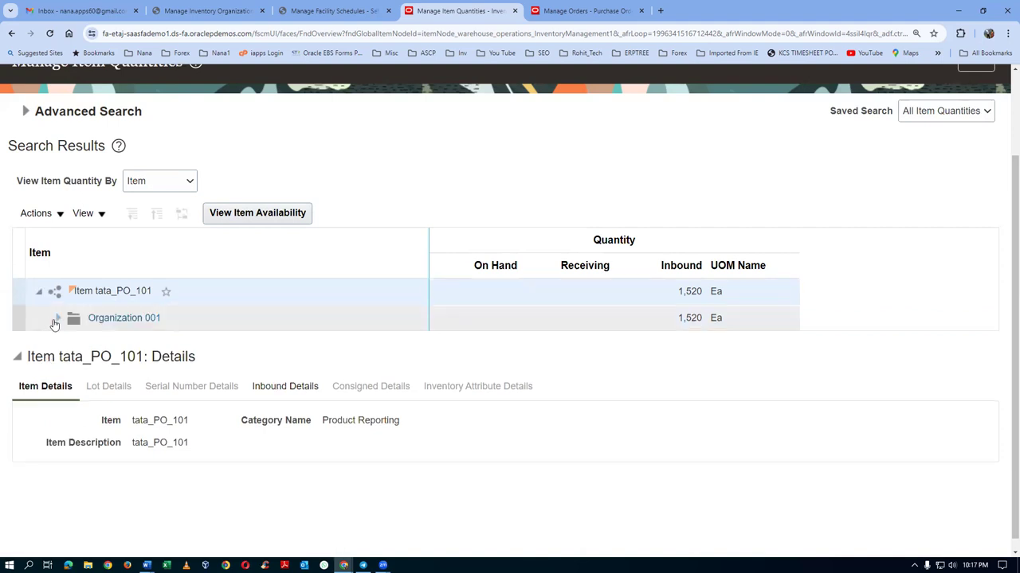
pyautogui.click(135, 323)
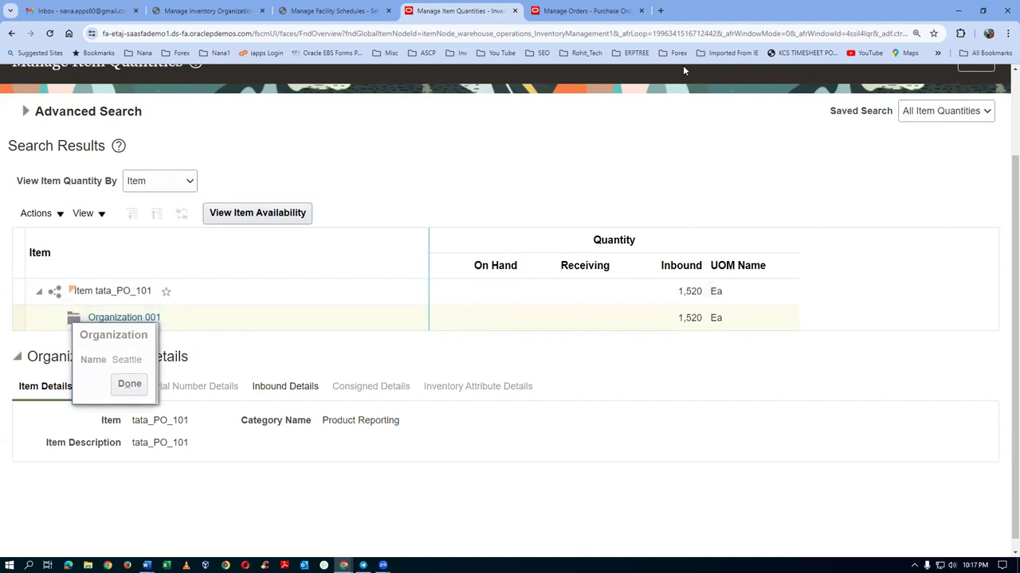
pyautogui.click(588, 10)
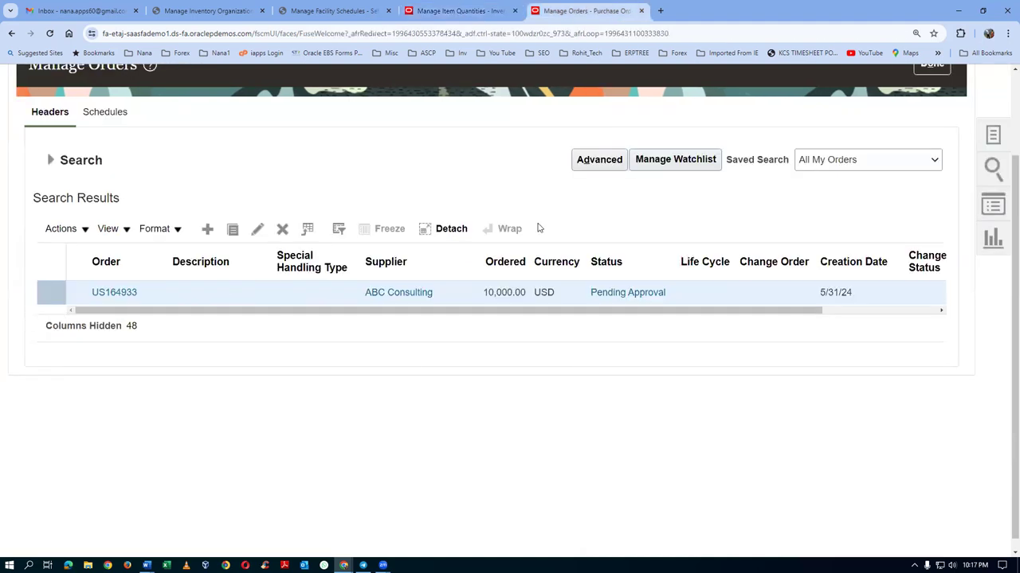
# Refresh the order search so US164933 shows Open, then open order US164933.
pyautogui.click(50, 160)
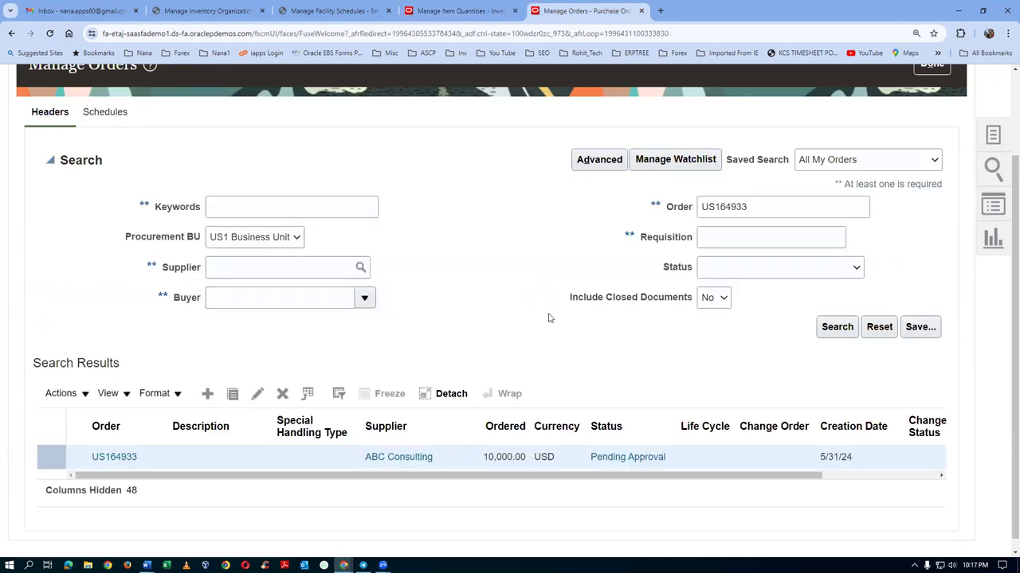
pyautogui.click(852, 326)
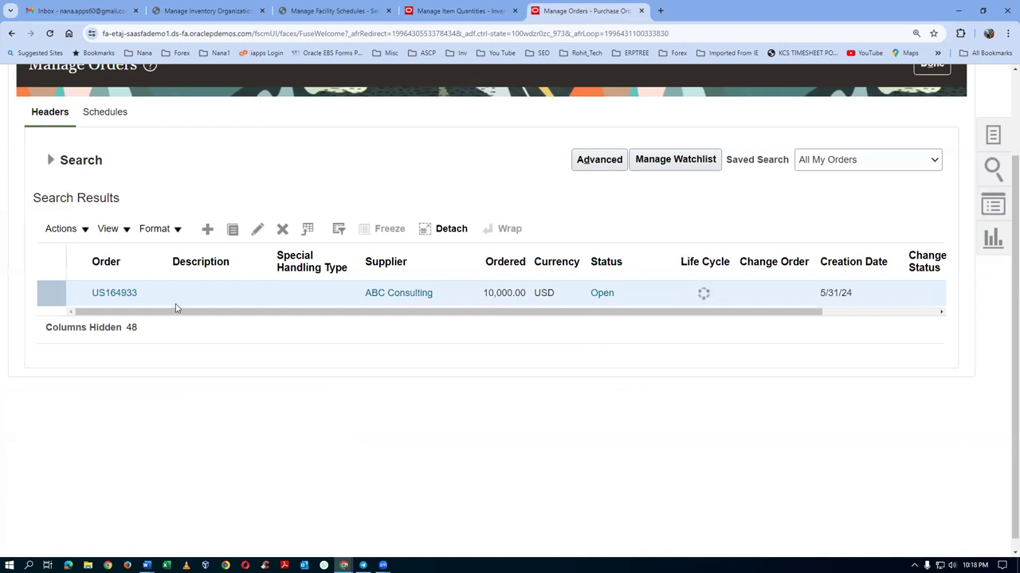
pyautogui.click(94, 294)
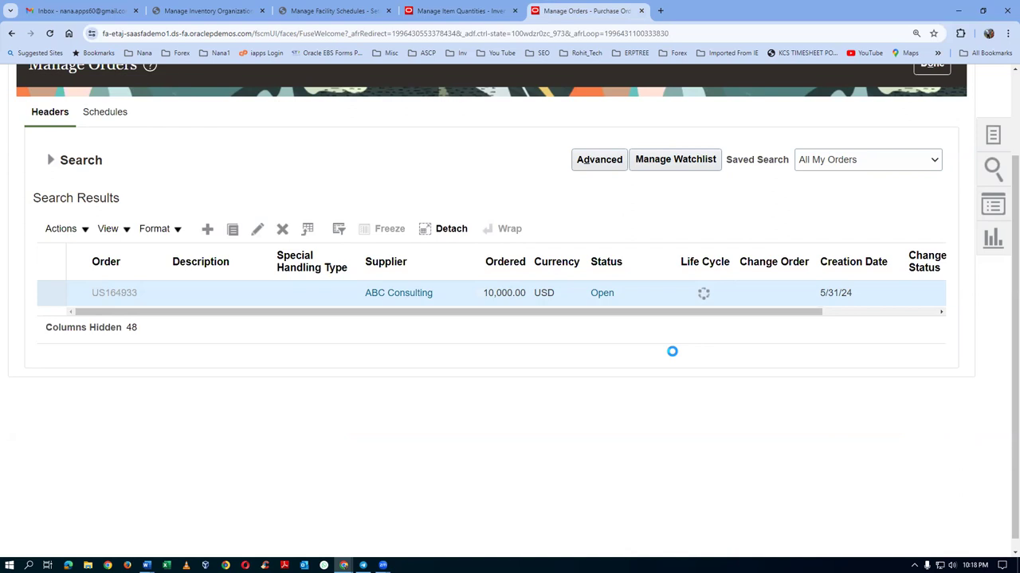
# Extend the Operations schedule's effective-to date to 10/1/26 with category Work, and save it.
pyautogui.click(360, 11)
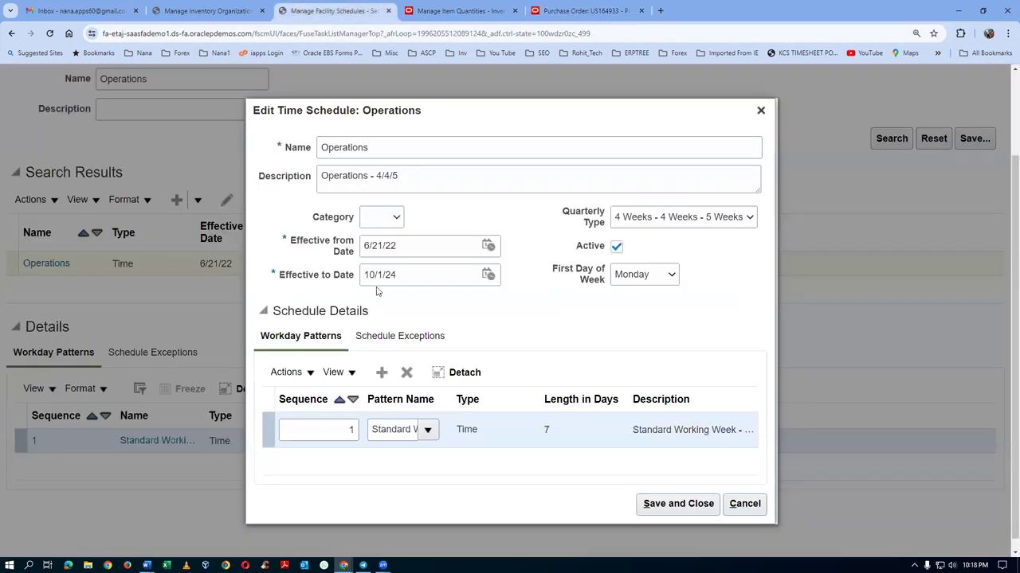
pyautogui.click(413, 276)
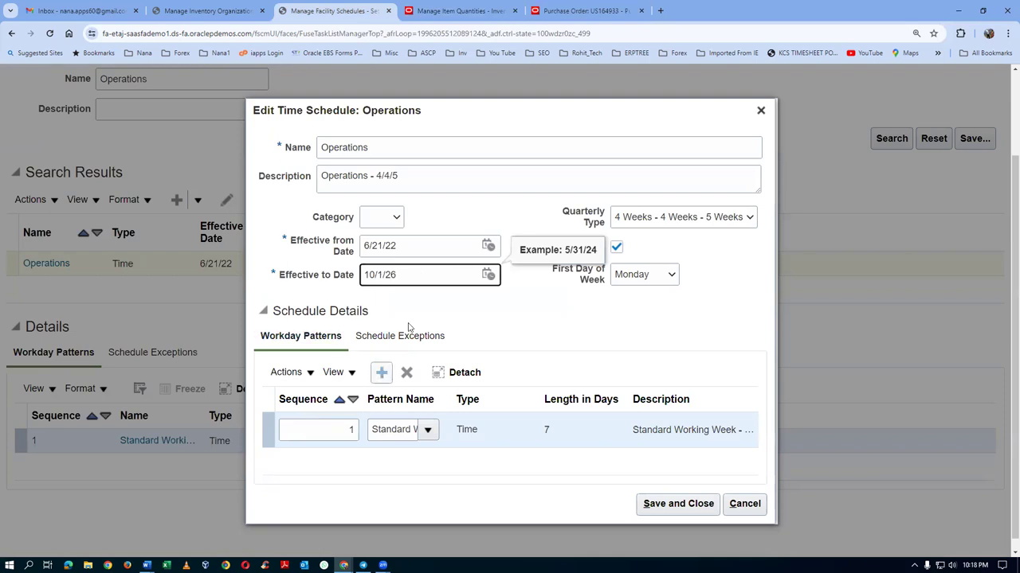
pyautogui.click(368, 312)
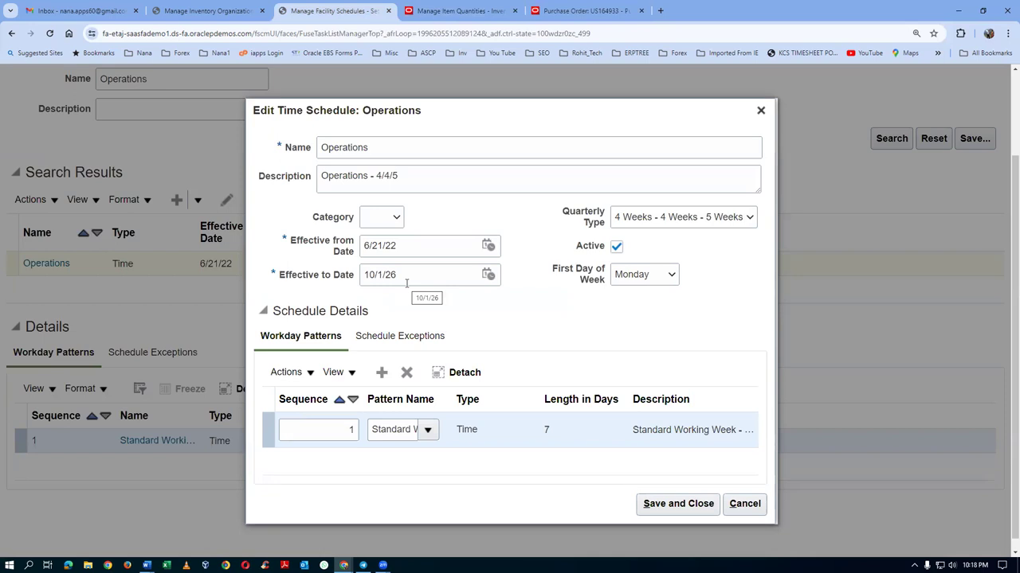
pyautogui.click(391, 222)
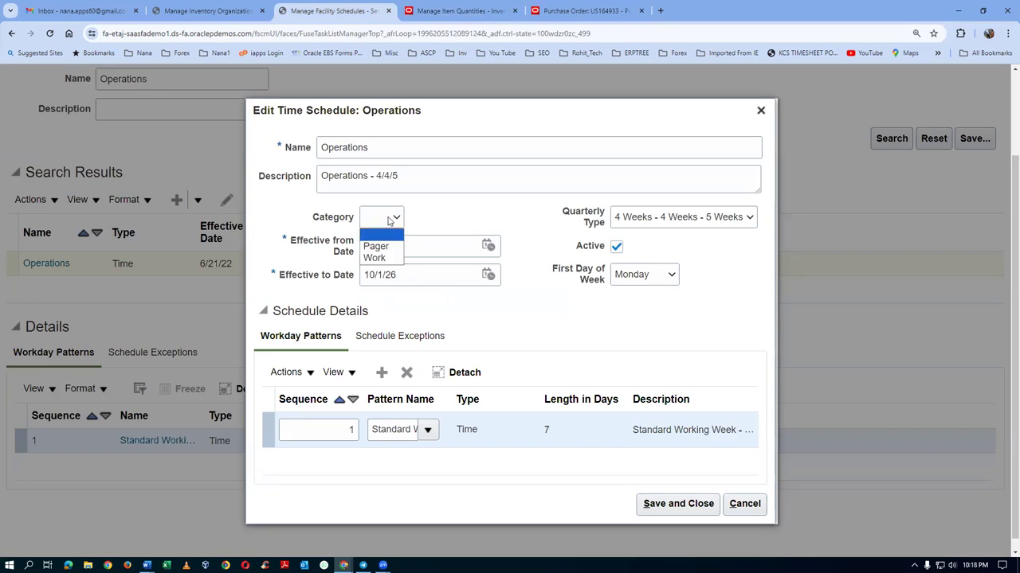
pyautogui.click(378, 257)
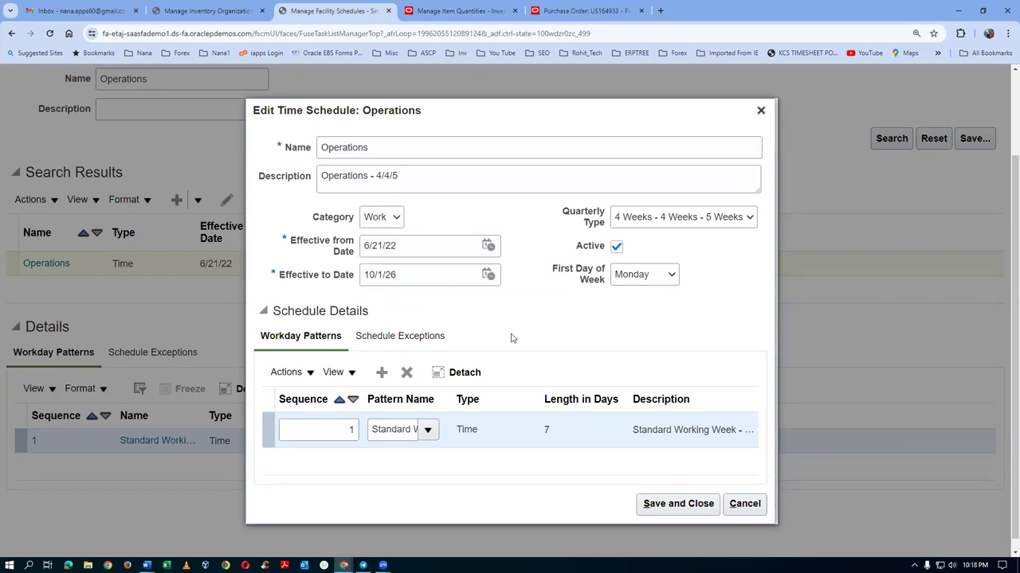
pyautogui.click(685, 502)
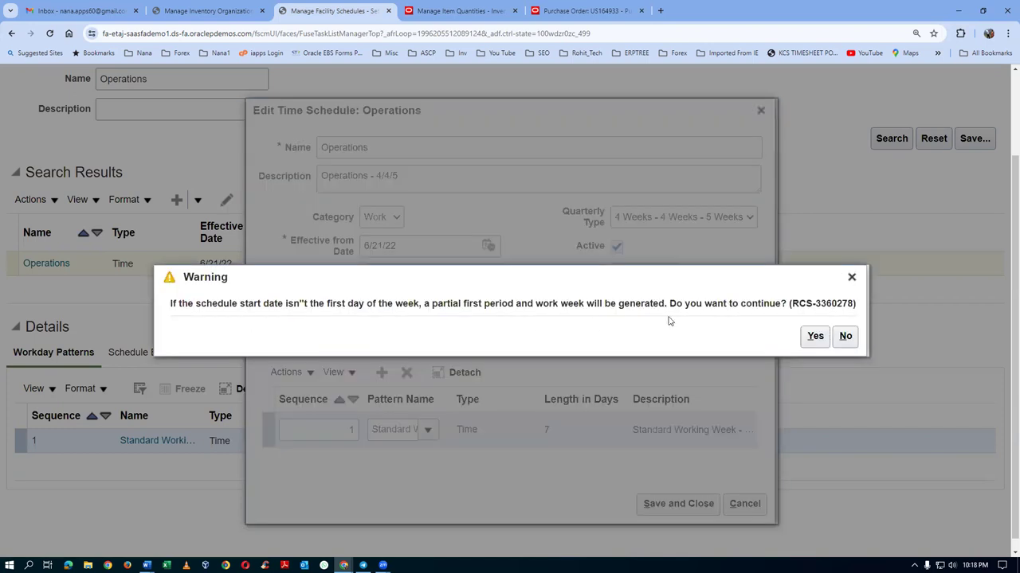
pyautogui.click(814, 335)
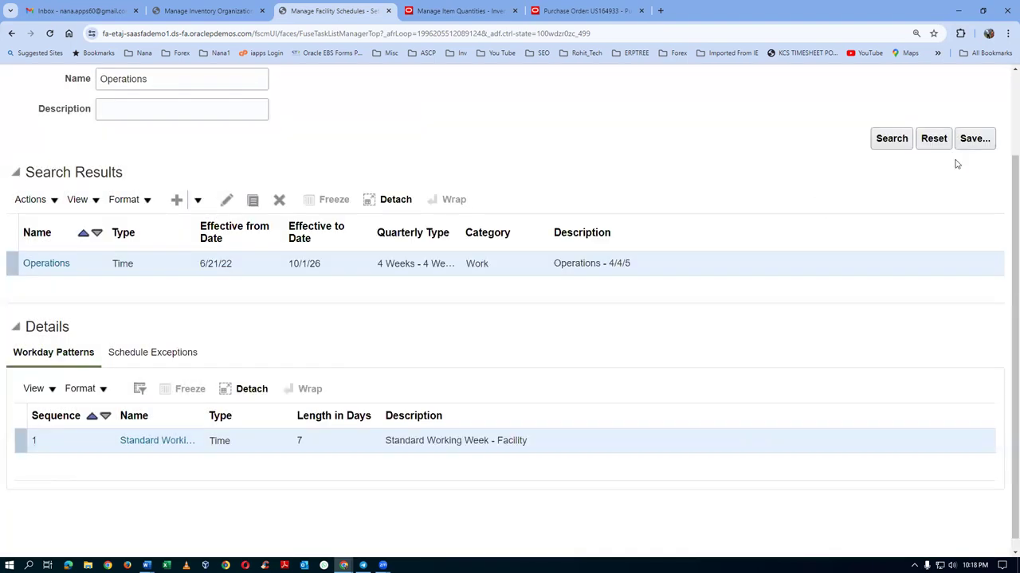
pyautogui.scroll(2, 951, 199)
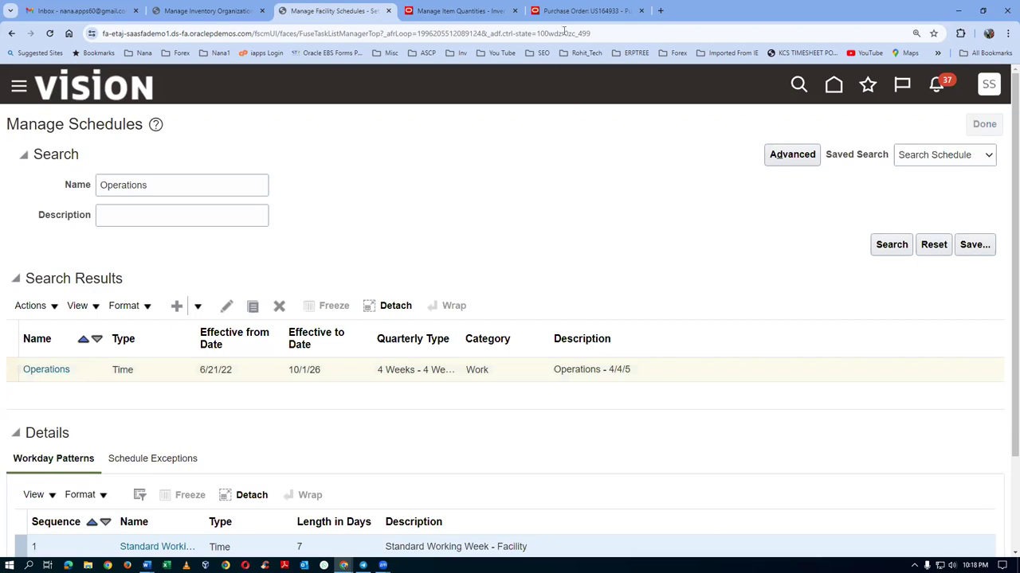
# Close Manage Item Quantities to return to the organization 001 Inventory Management overview.
pyautogui.click(582, 11)
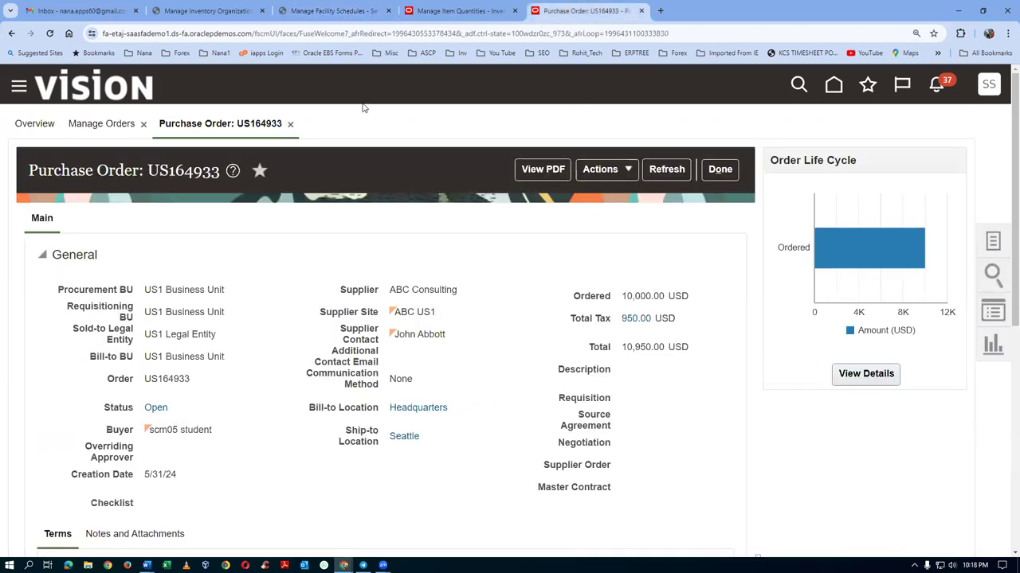
pyautogui.click(456, 10)
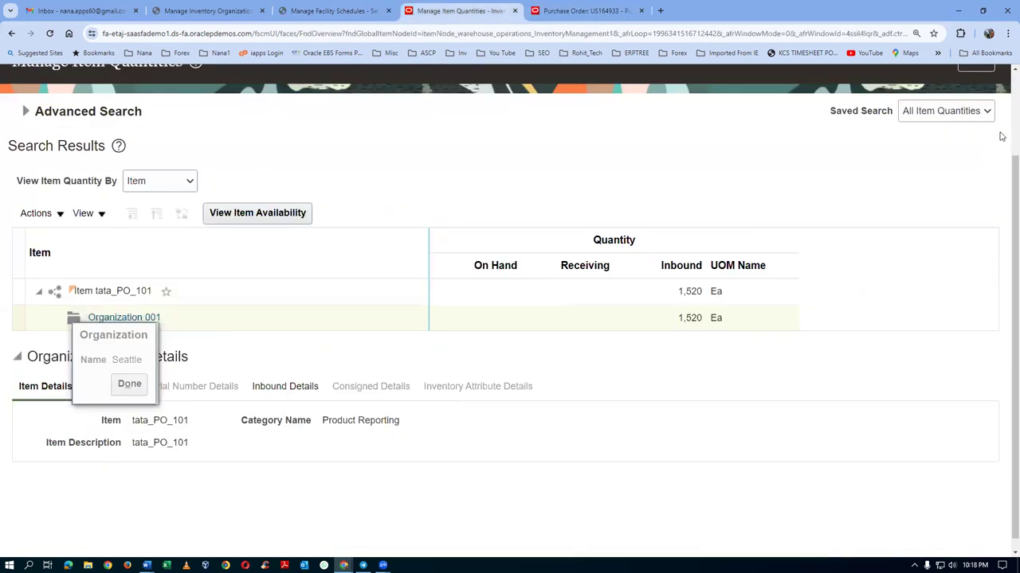
pyautogui.moveTo(1004, 162); pyautogui.dragTo(1005, 113)
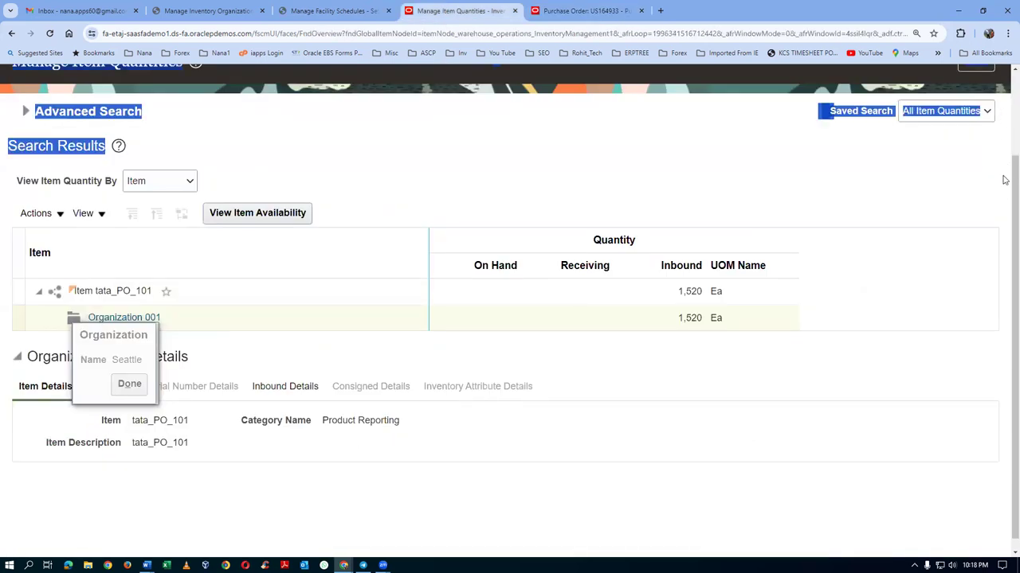
pyautogui.moveTo(1004, 165); pyautogui.dragTo(980, 73)
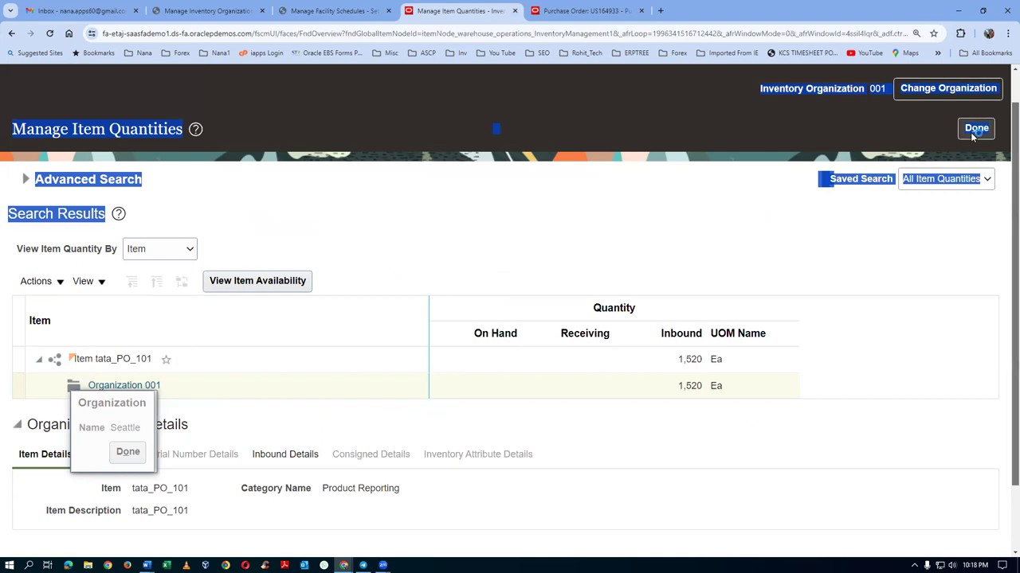
pyautogui.click(976, 128)
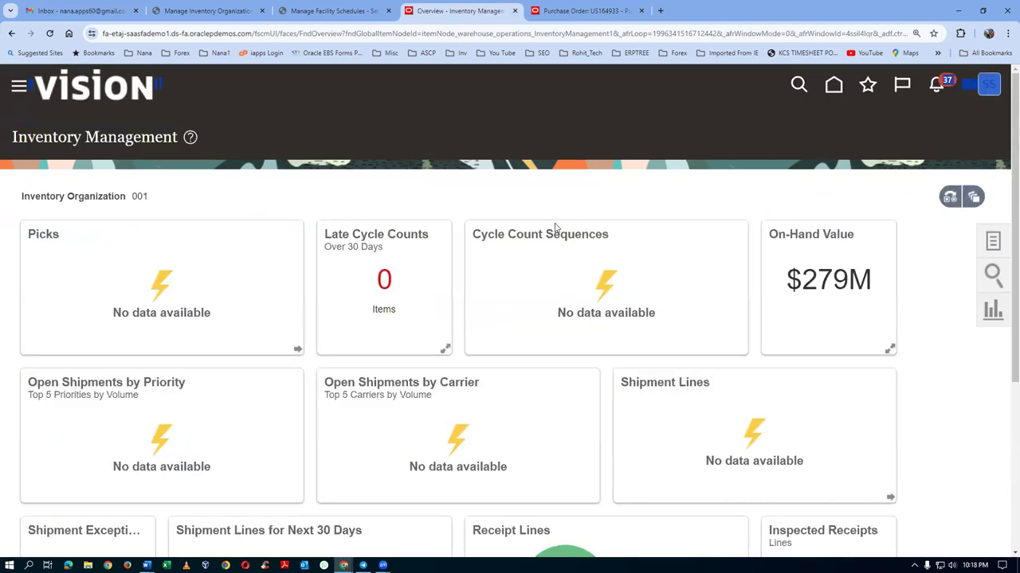
# Open the Receive Expected Shipments task under Receipts.
pyautogui.click(993, 240)
pyautogui.click(944, 124)
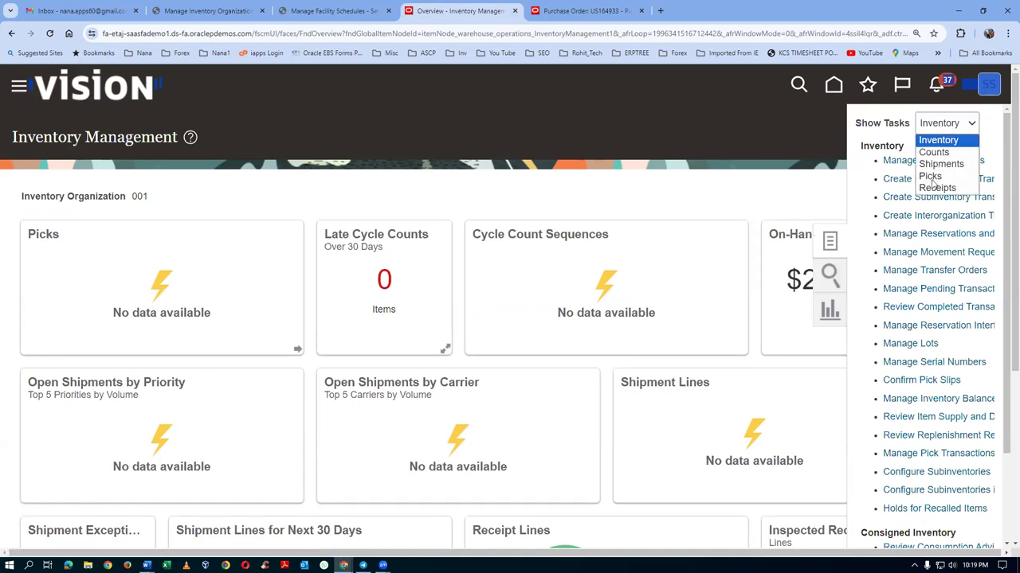
pyautogui.click(932, 189)
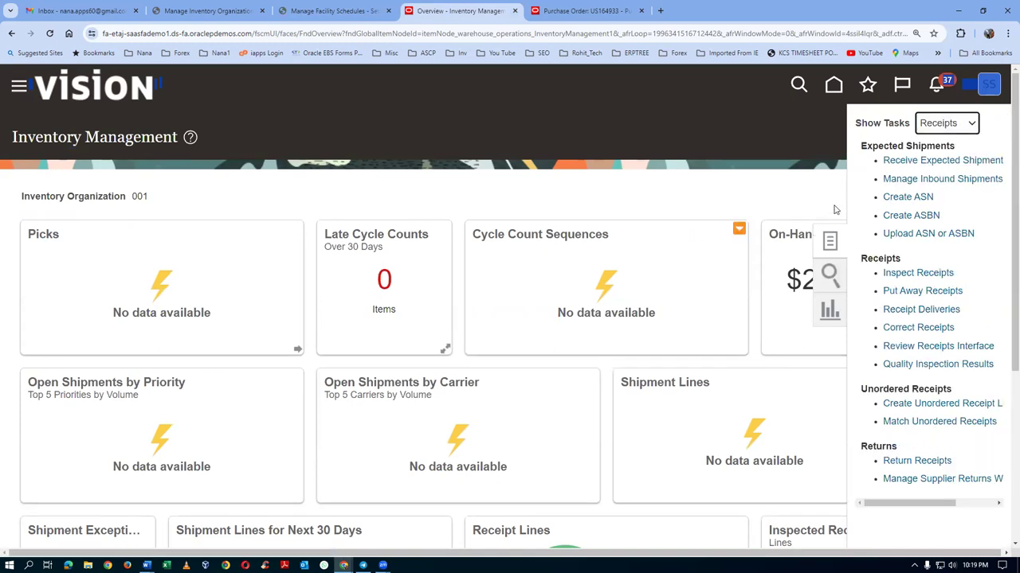
pyautogui.click(941, 160)
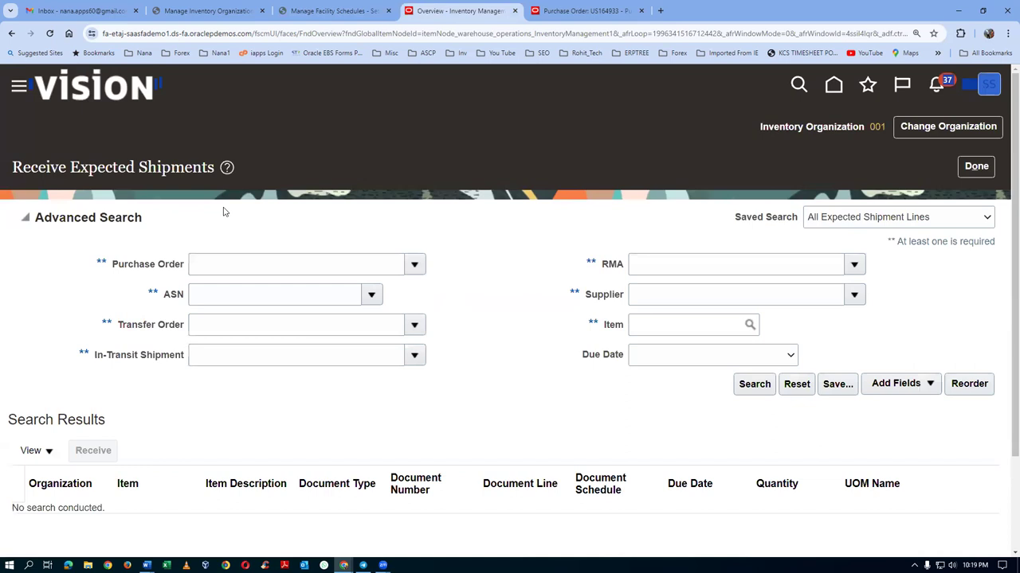
# Search expected shipments for PO US164933 and start receiving its 490 Ea line.
pyautogui.click(225, 264)
pyautogui.write('US164933')
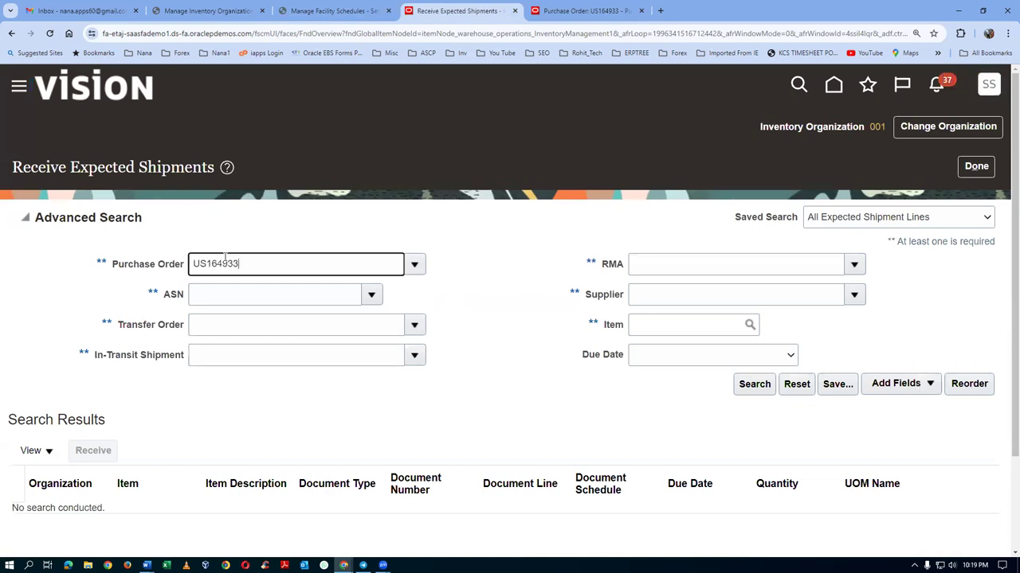
pyautogui.click(238, 292)
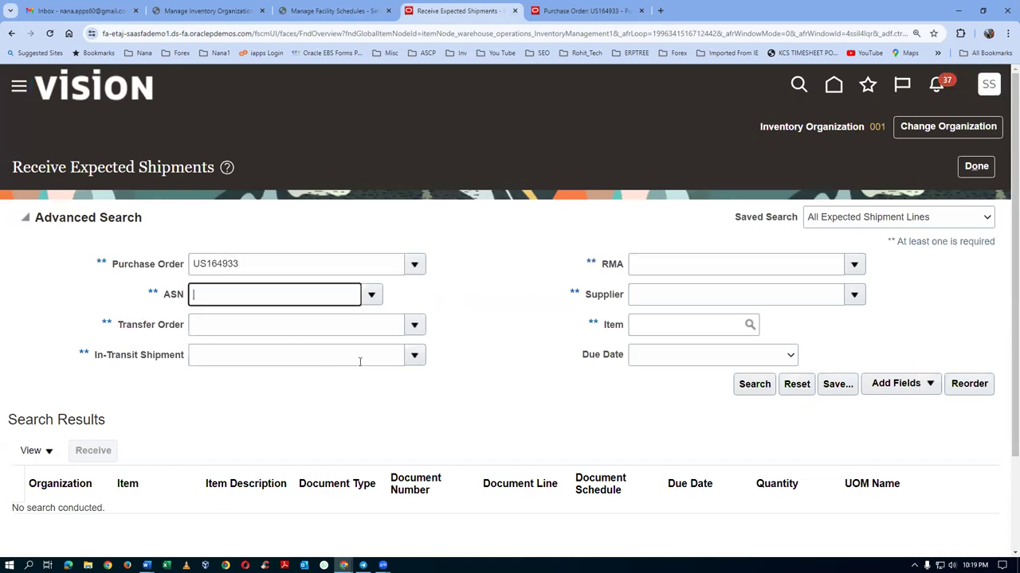
pyautogui.click(752, 385)
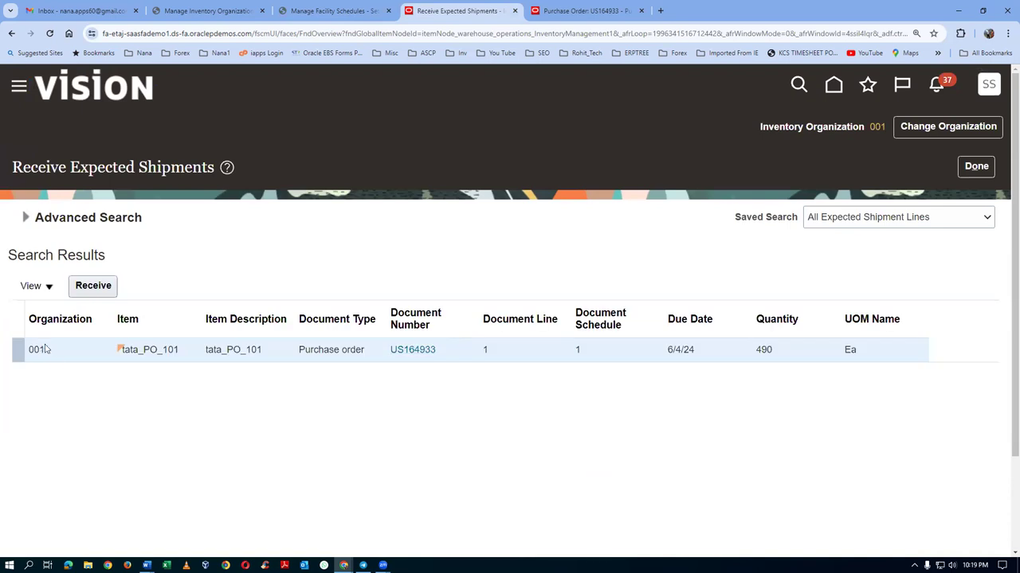
pyautogui.click(91, 285)
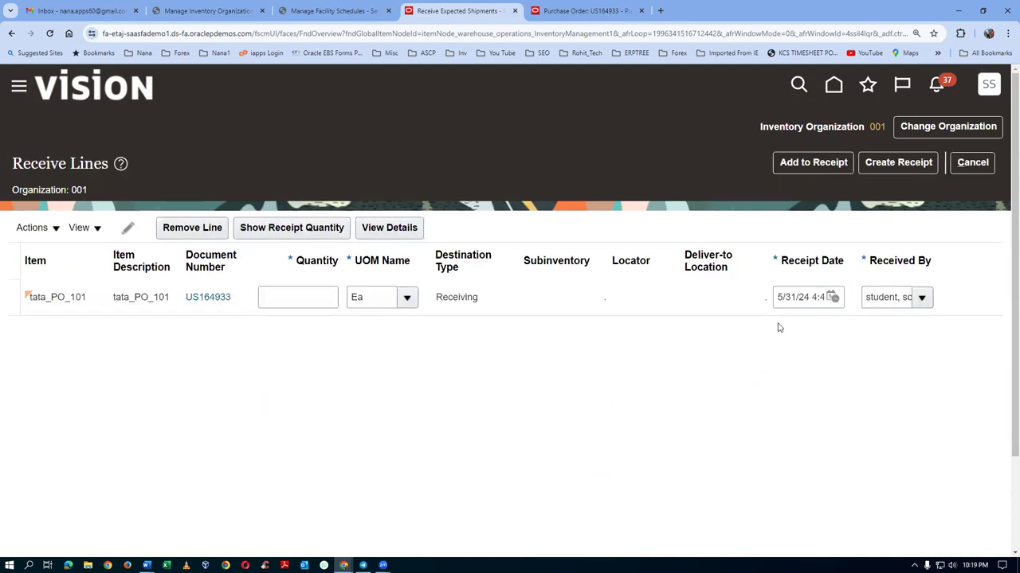
# Dismiss the receipt date tolerance warning and enter a received quantity of 20.
pyautogui.click(275, 232)
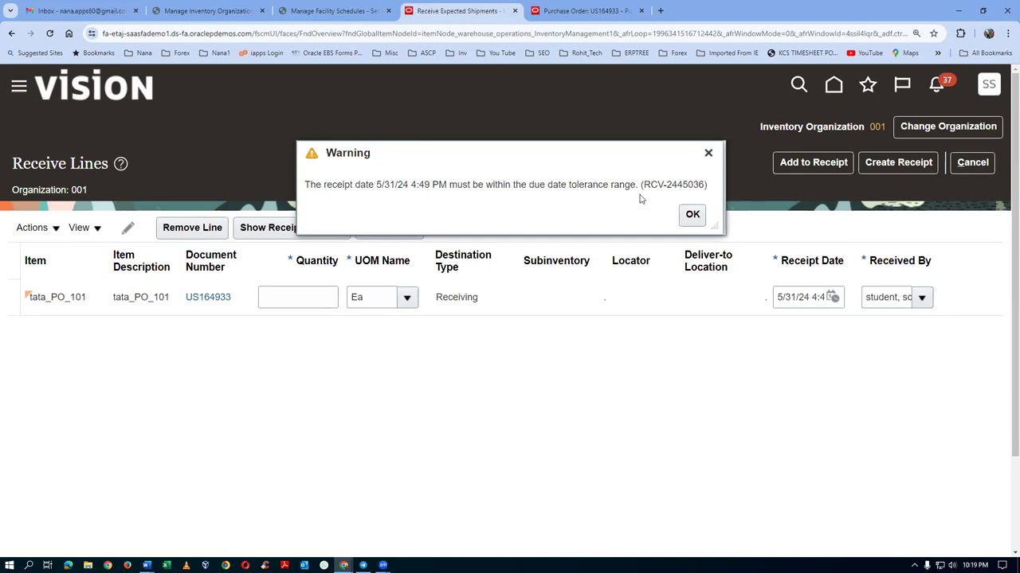
pyautogui.click(691, 215)
pyautogui.click(288, 301)
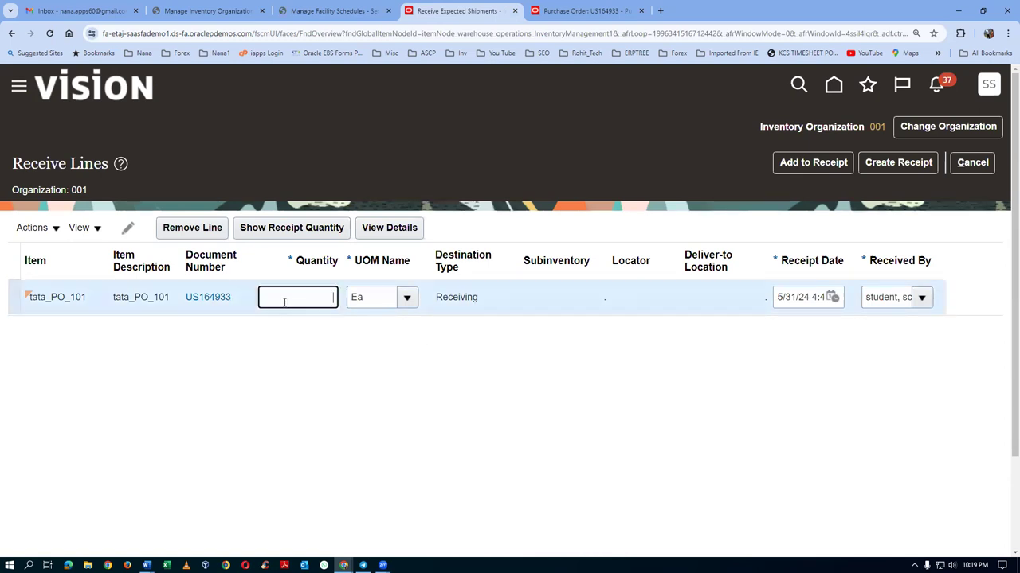
pyautogui.write('20')
pyautogui.press('Tab')
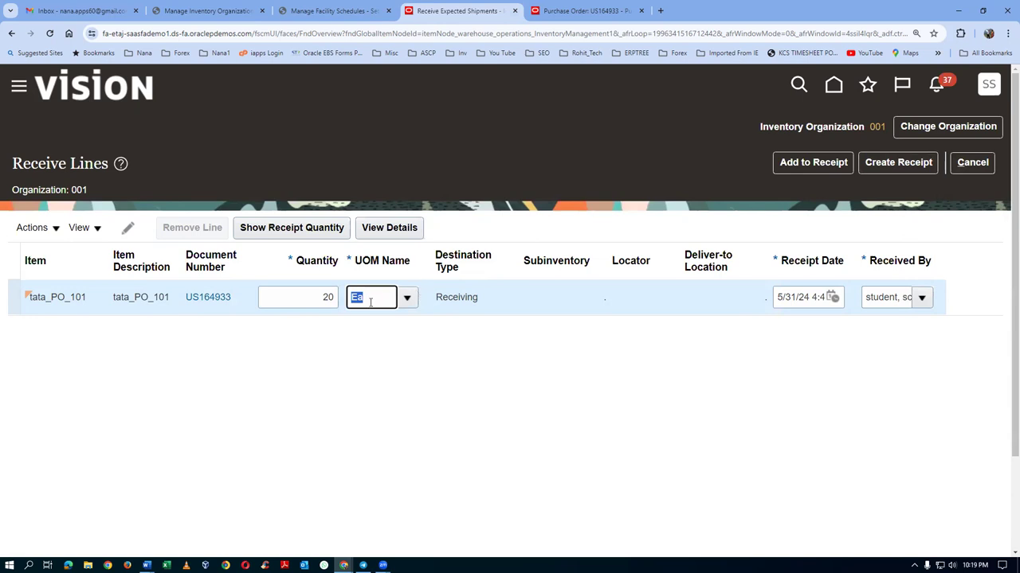
# Create and submit the receipt, acknowledging the batch submission confirmation.
pyautogui.click(897, 163)
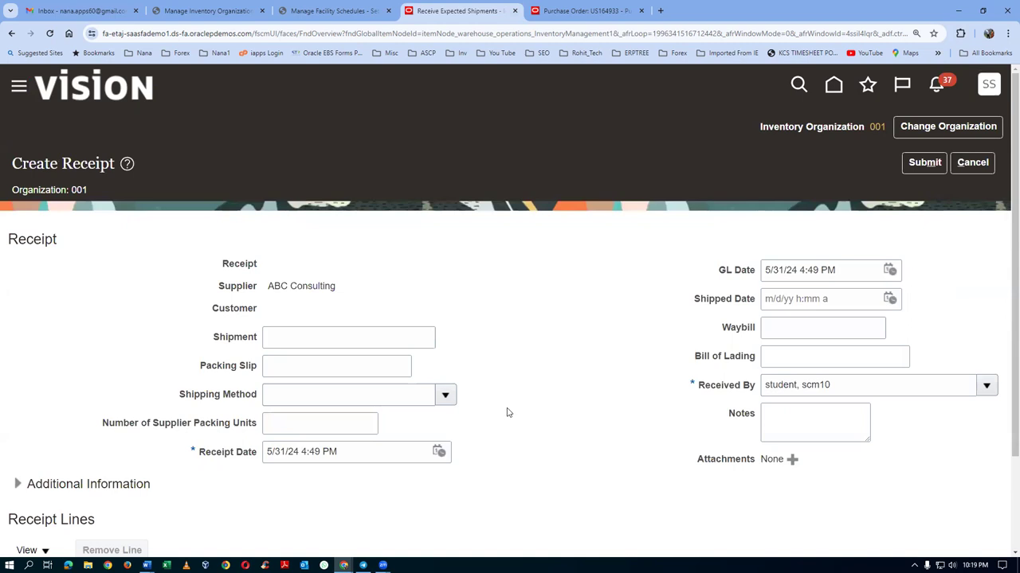
pyautogui.scroll(-2, 507, 413)
pyautogui.scroll(-1, 507, 412)
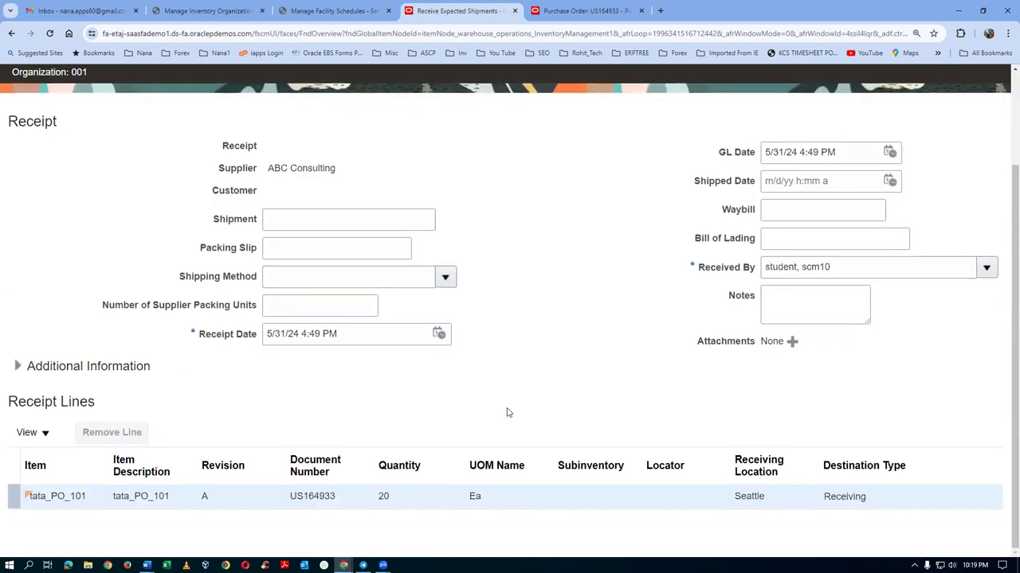
pyautogui.scroll(2, 637, 391)
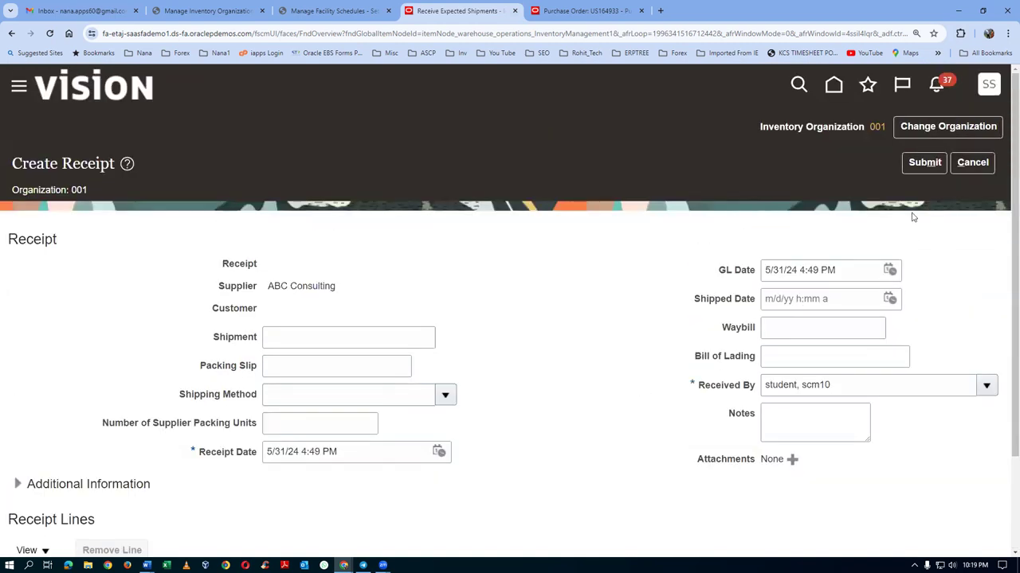
pyautogui.click(925, 163)
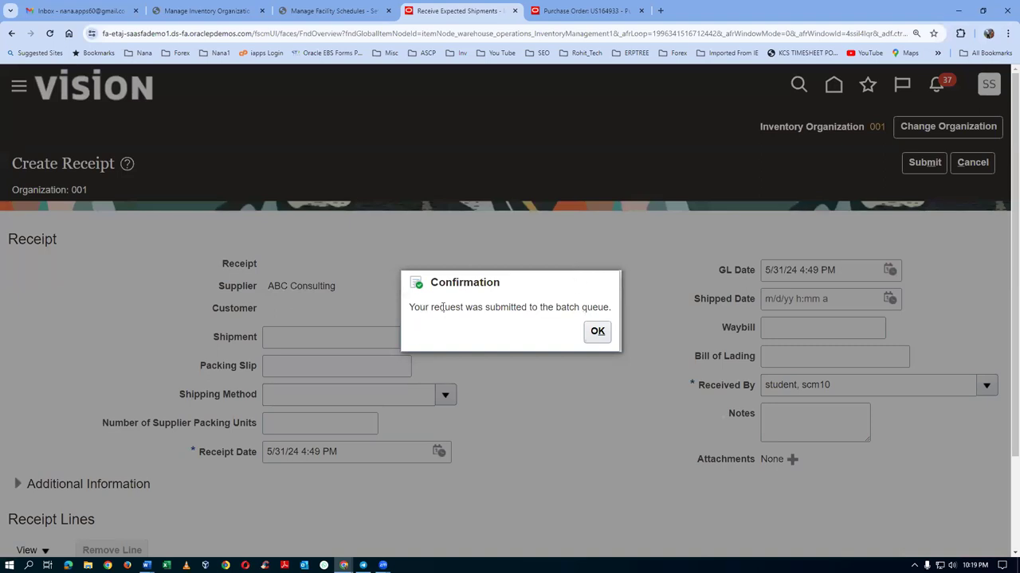
pyautogui.moveTo(420, 307); pyautogui.dragTo(589, 320)
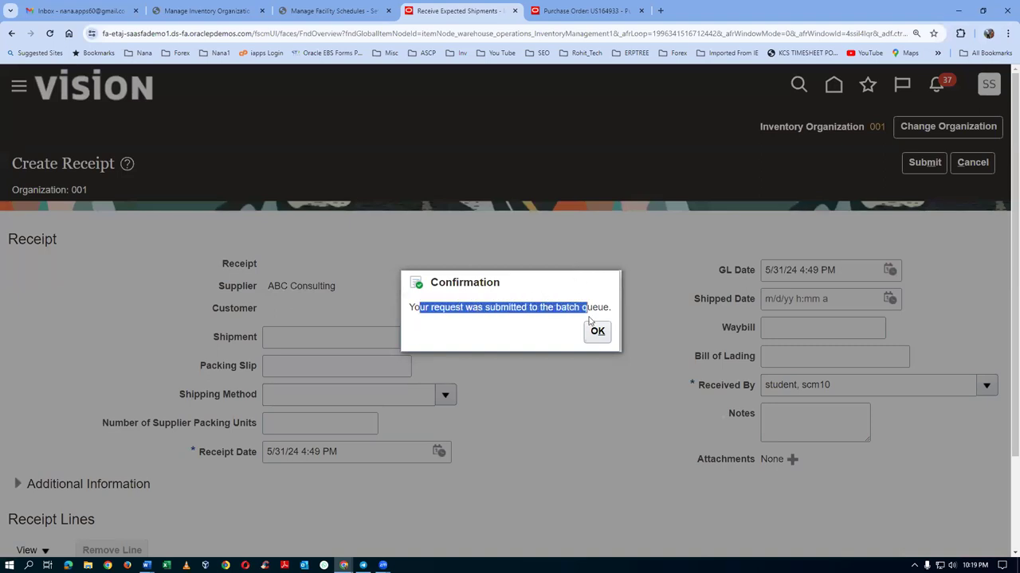
pyautogui.click(597, 333)
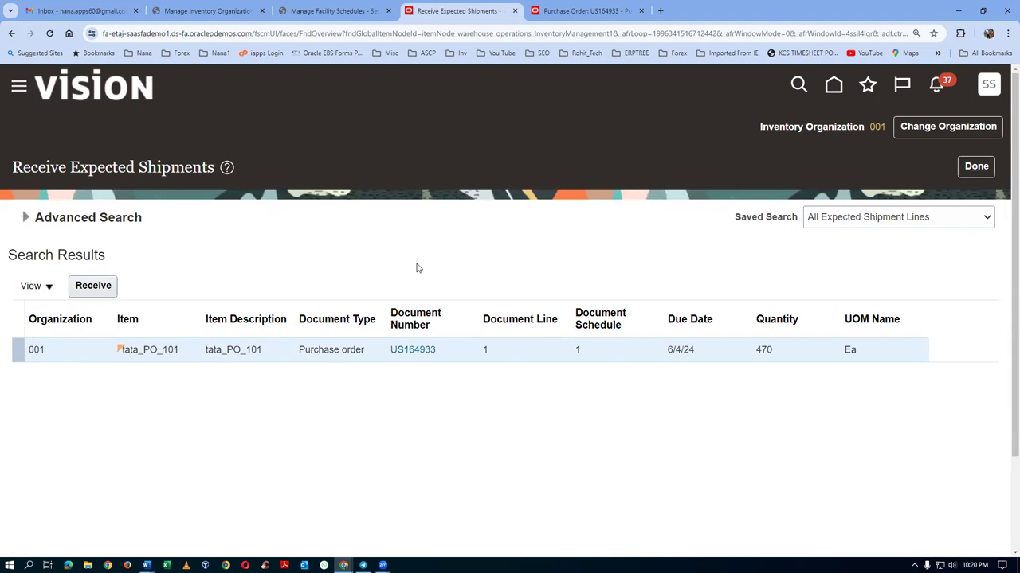
pyautogui.click(24, 218)
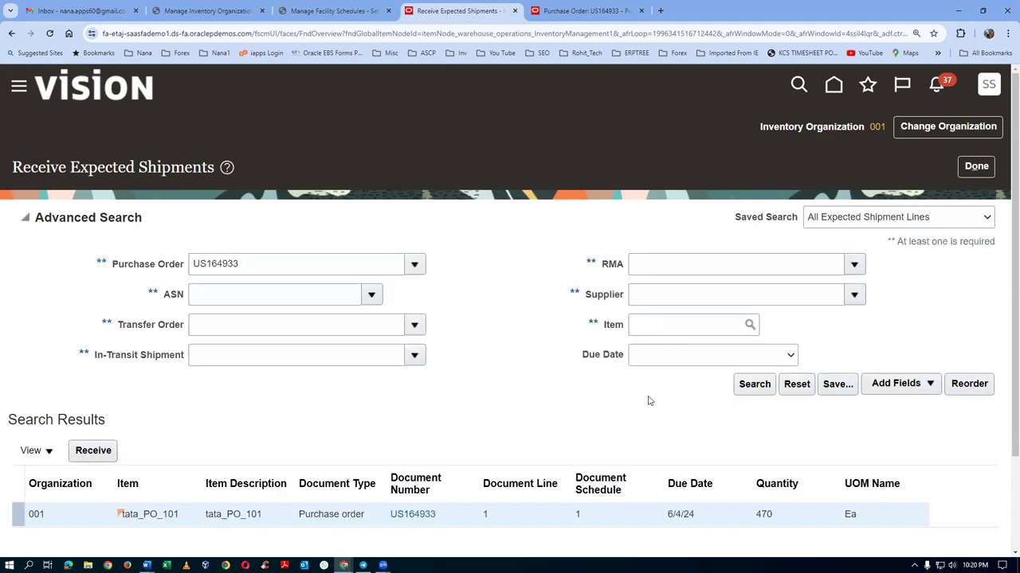
pyautogui.click(748, 387)
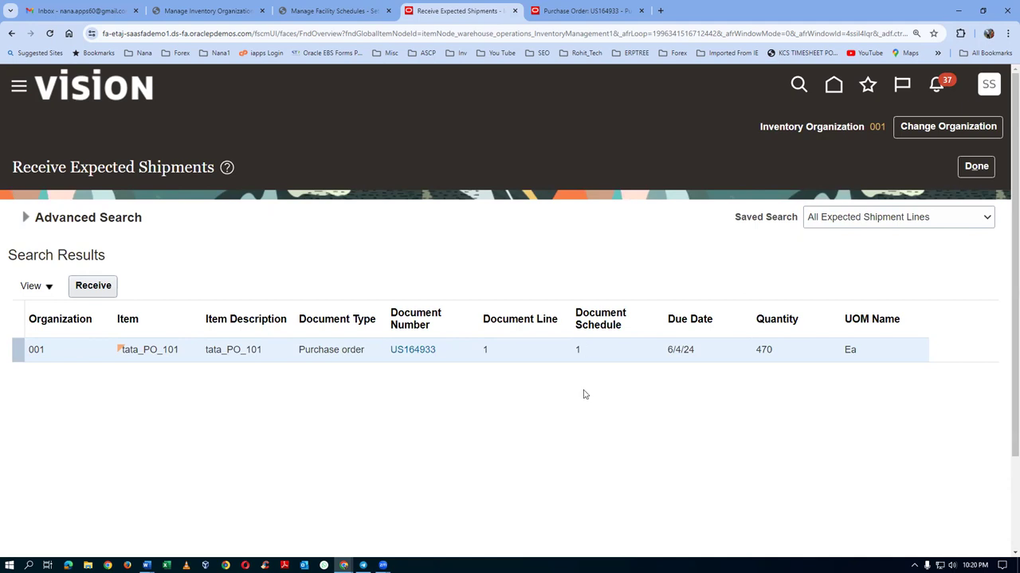
# Edit purchase order US164933 and confirm creating change order 1.
pyautogui.click(588, 11)
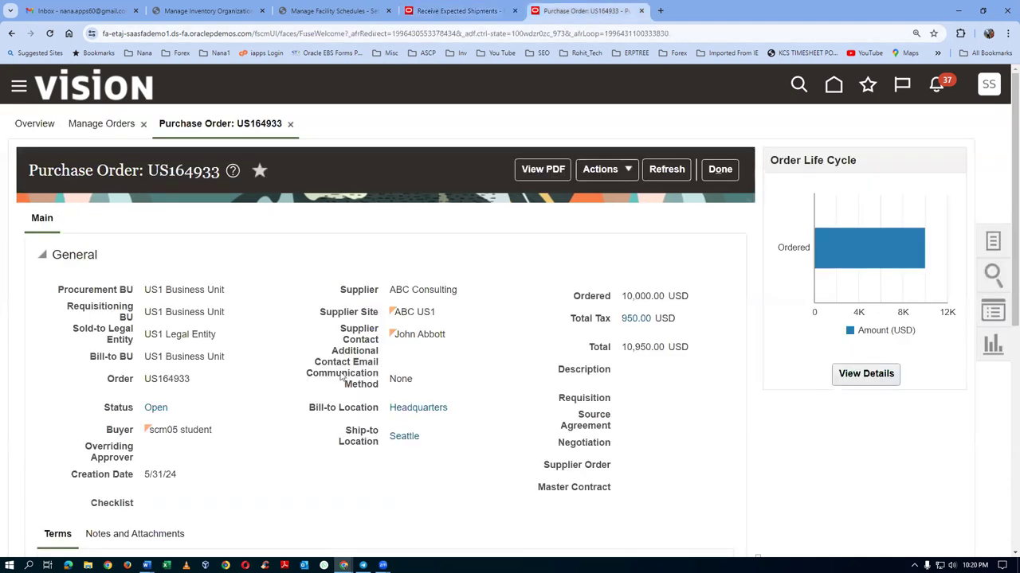
pyautogui.scroll(-1, 422, 335)
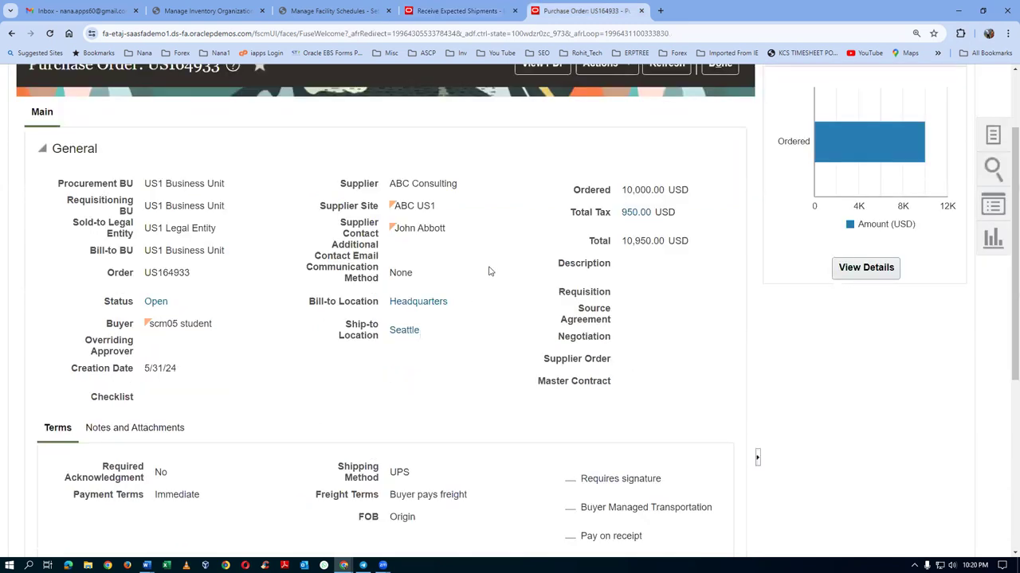
pyautogui.scroll(1, 490, 271)
pyautogui.click(598, 175)
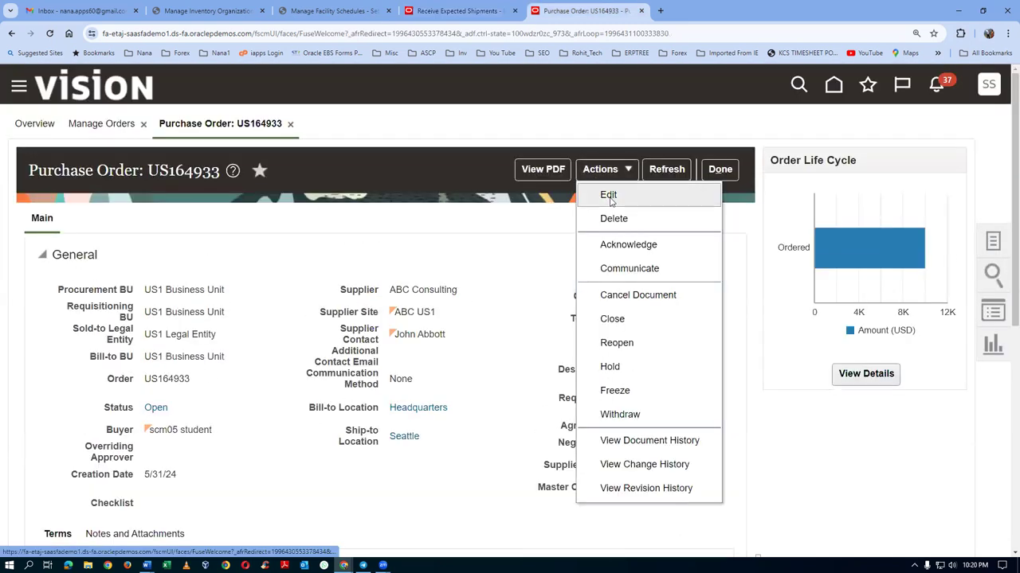
pyautogui.click(610, 199)
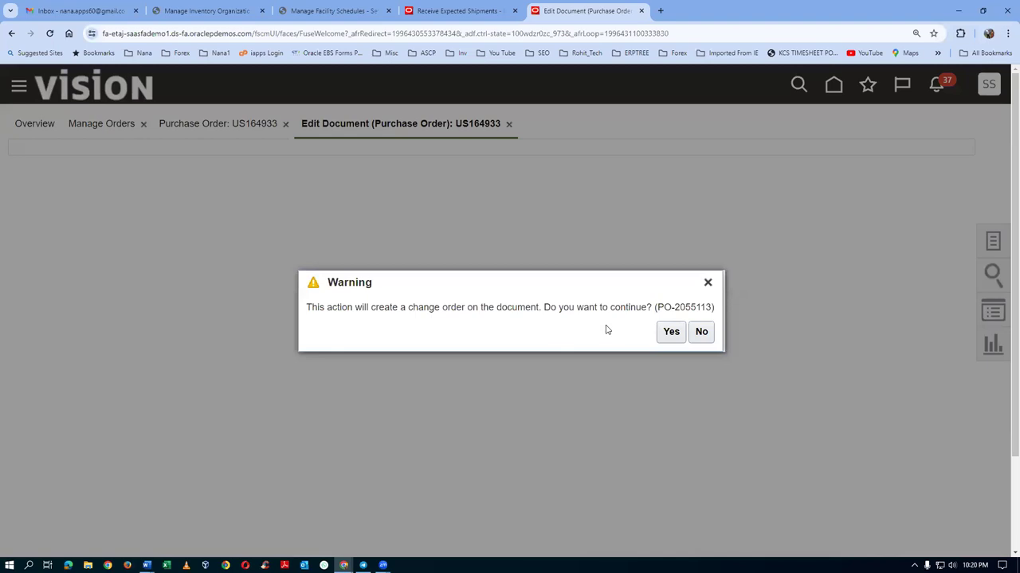
pyautogui.click(669, 333)
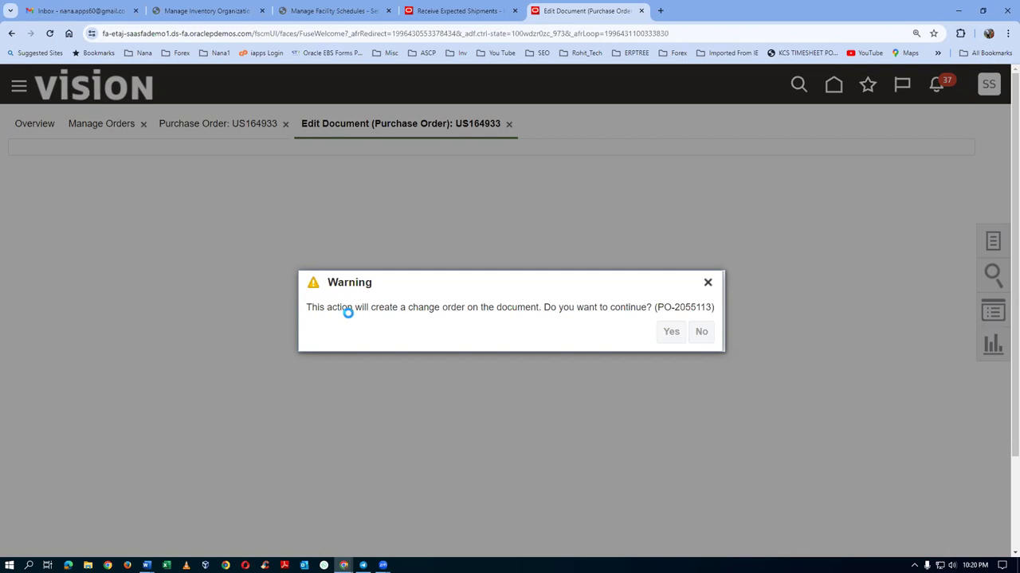
pyautogui.scroll(-8, 348, 318)
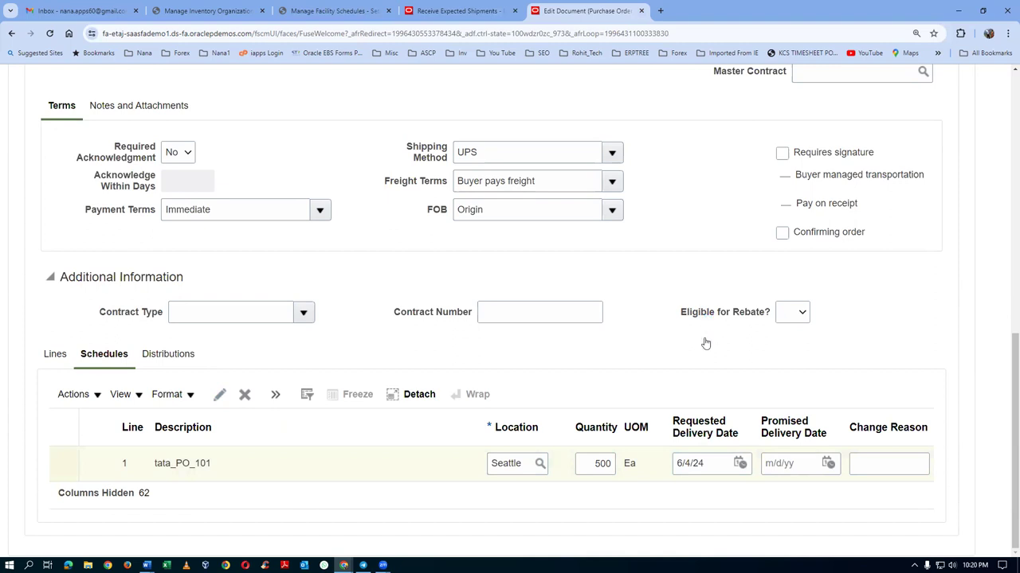
# Clear the overreceipt tolerance of 50, the early/late receipt days and the receipt close tolerance.
pyautogui.scroll(-3, 707, 338)
pyautogui.scroll(-2, 706, 339)
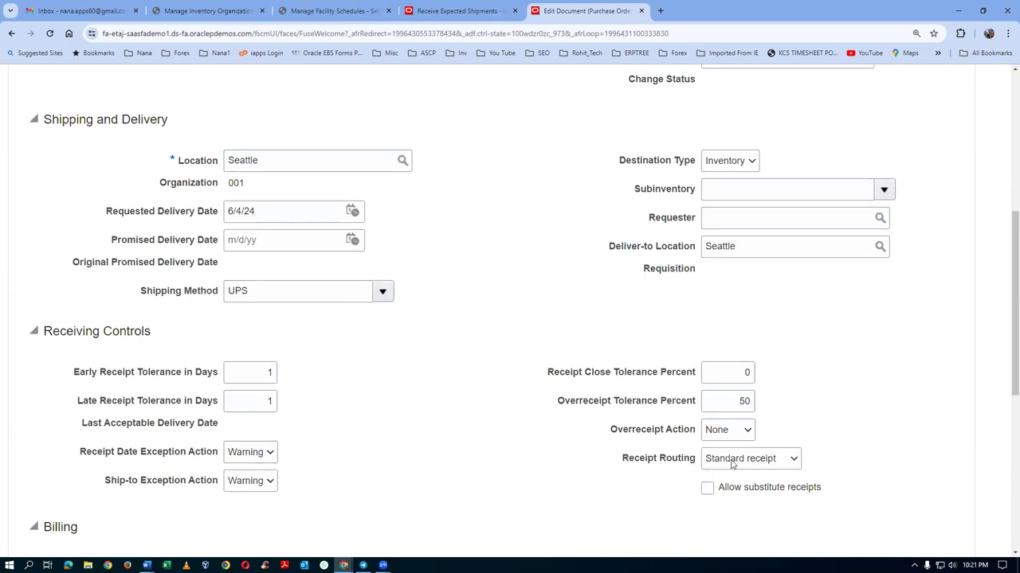
pyautogui.doubleClick(740, 402)
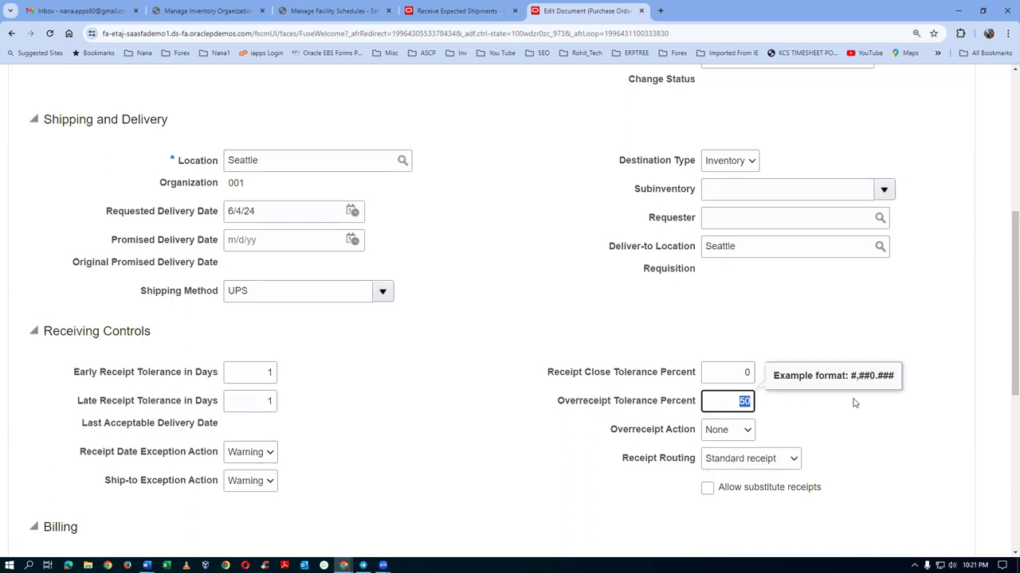
pyautogui.press('BackSpace')
pyautogui.press('BackSpace')
pyautogui.doubleClick(269, 401)
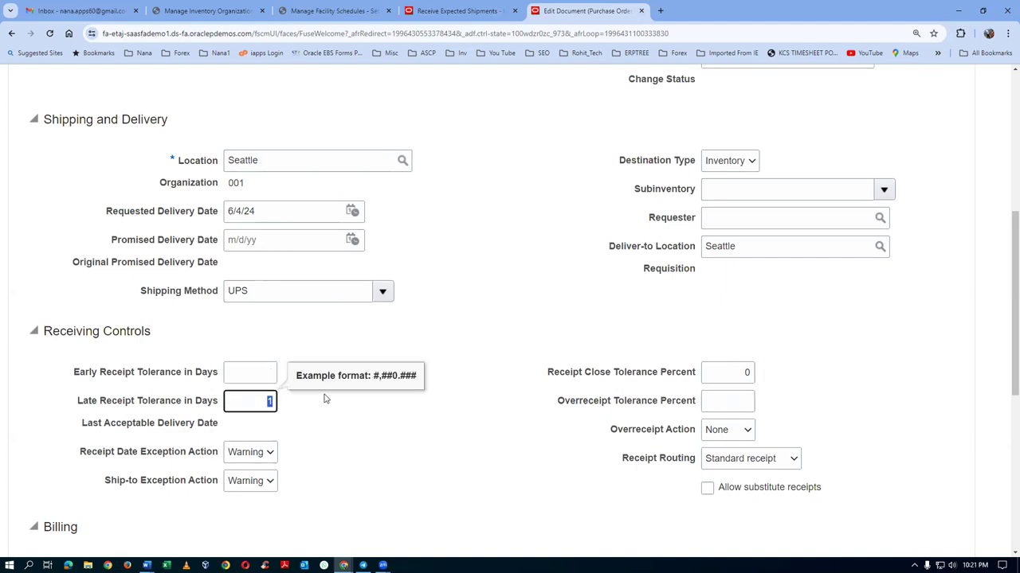
pyautogui.press('BackSpace')
pyautogui.click(333, 451)
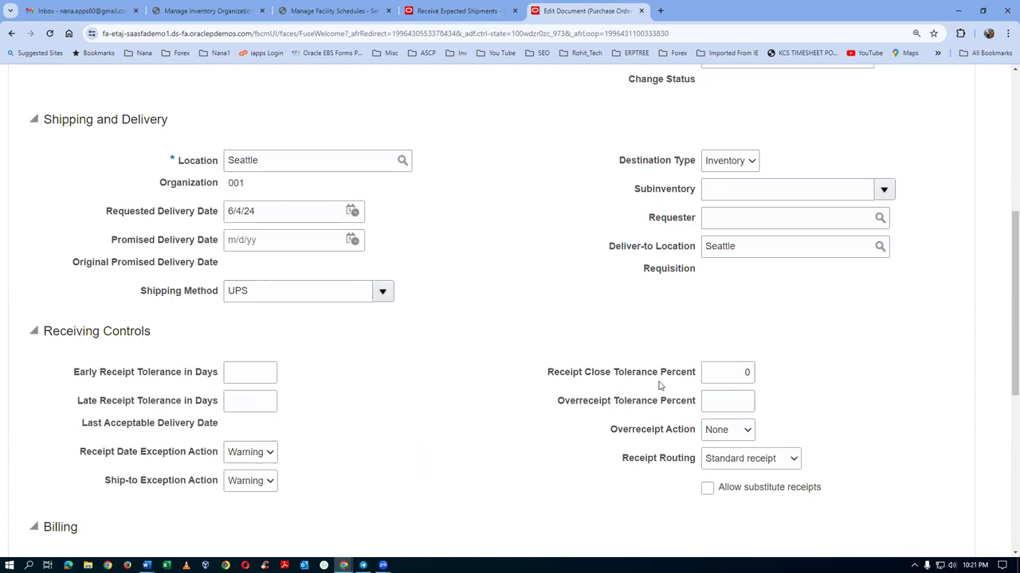
pyautogui.press('Tab')
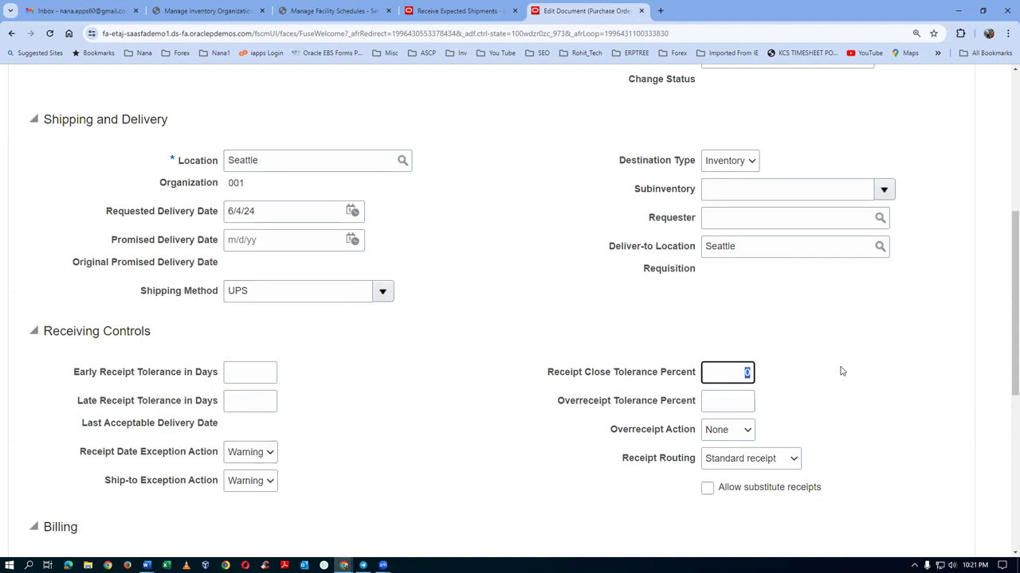
pyautogui.press('BackSpace')
pyautogui.click(834, 398)
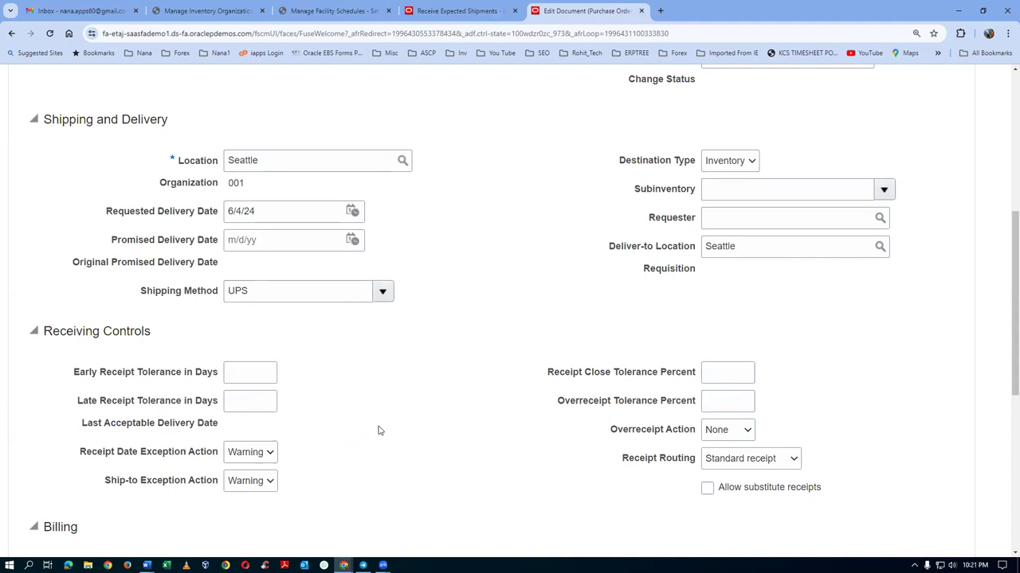
# Set the receipt date exception action to None.
pyautogui.scroll(-1, 379, 430)
pyautogui.click(264, 347)
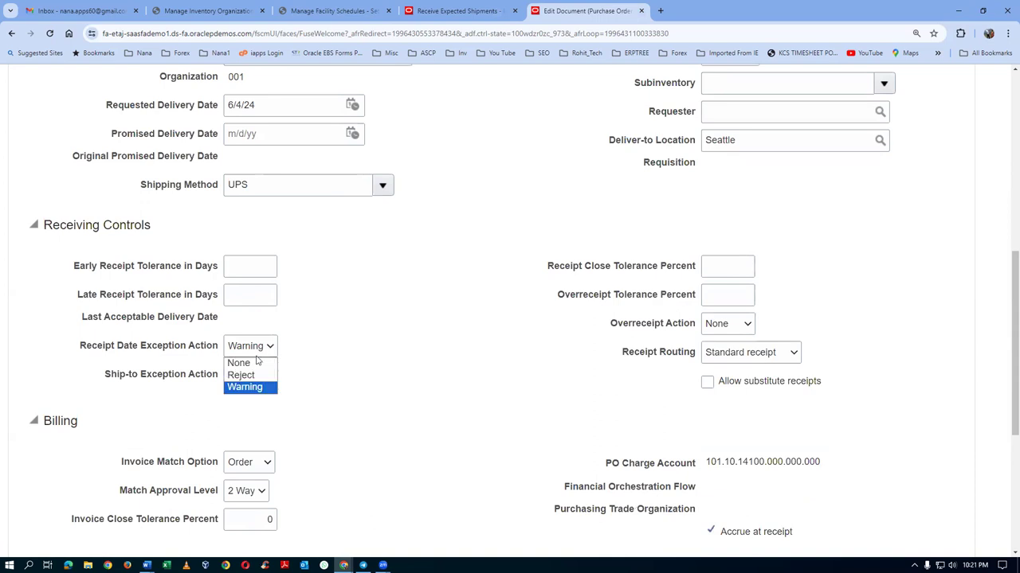
pyautogui.click(239, 364)
# Set the ship-to exception action to None.
pyautogui.click(250, 375)
pyautogui.click(243, 392)
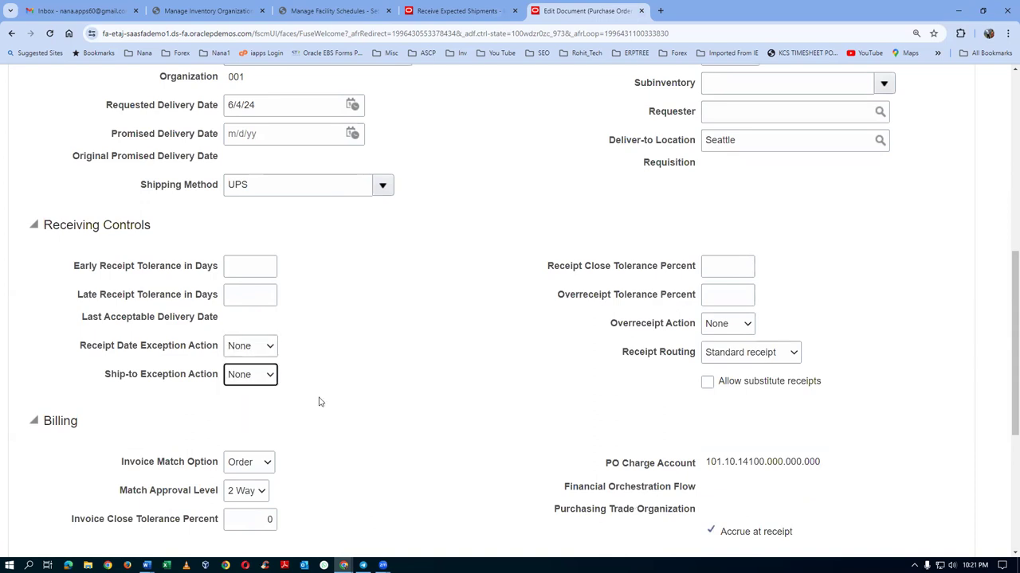
pyautogui.scroll(-2, 303, 403)
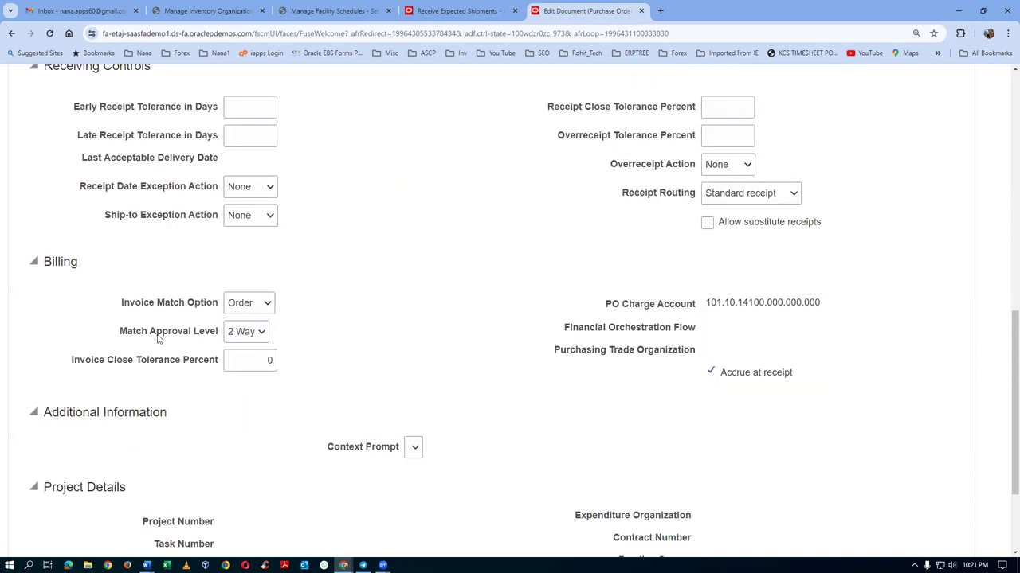
# Set invoice match option to Receipt and match approval level to 3 Way.
pyautogui.click(246, 304)
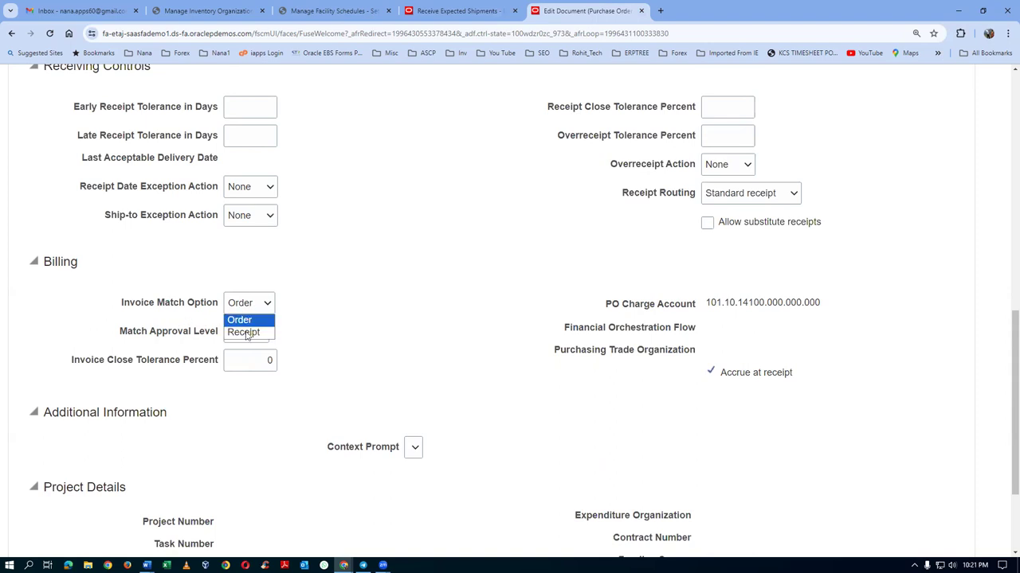
pyautogui.click(247, 337)
pyautogui.click(247, 336)
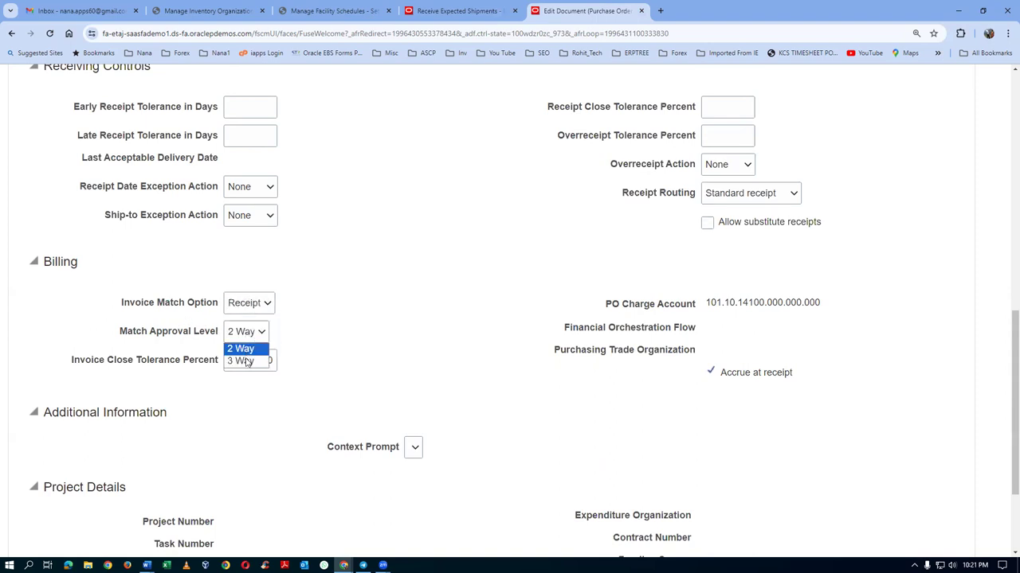
pyautogui.click(247, 360)
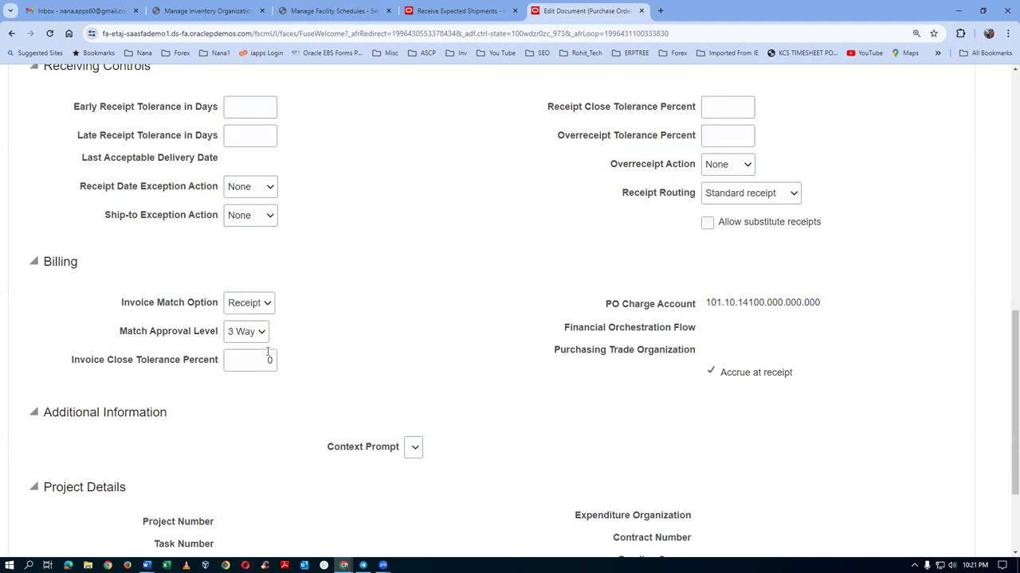
pyautogui.scroll(-1, 360, 319)
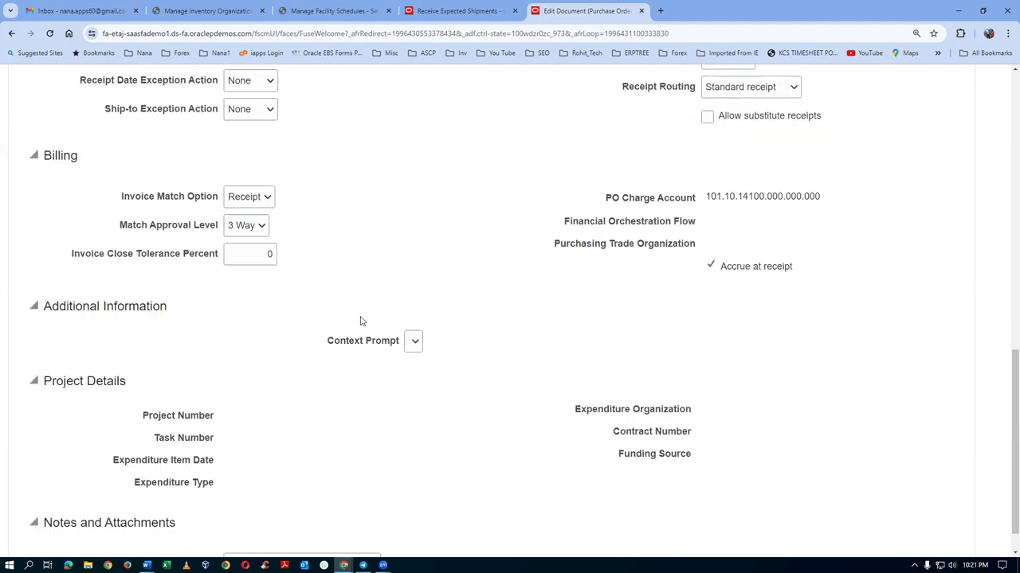
pyautogui.scroll(9, 360, 320)
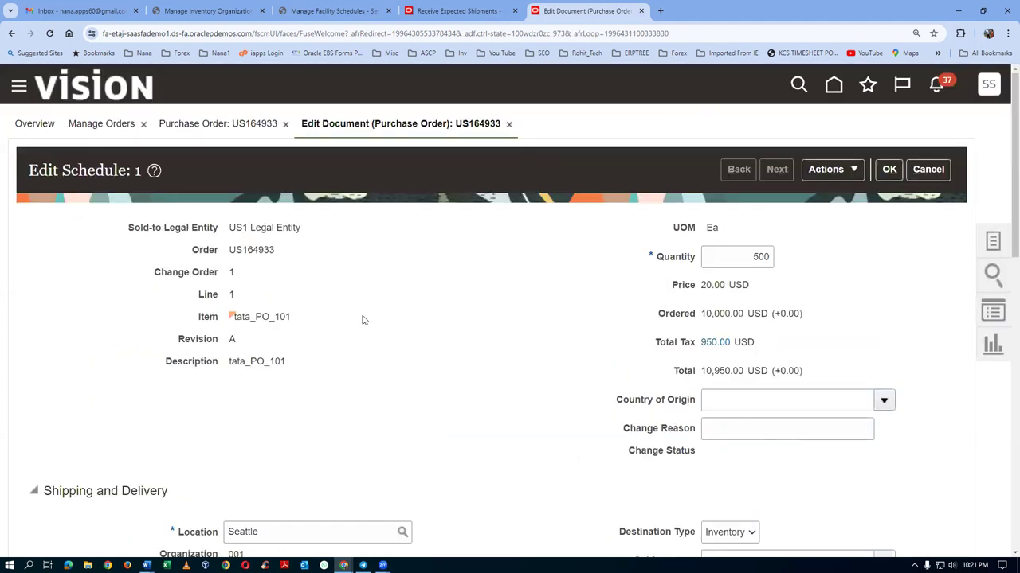
pyautogui.scroll(-4, 363, 319)
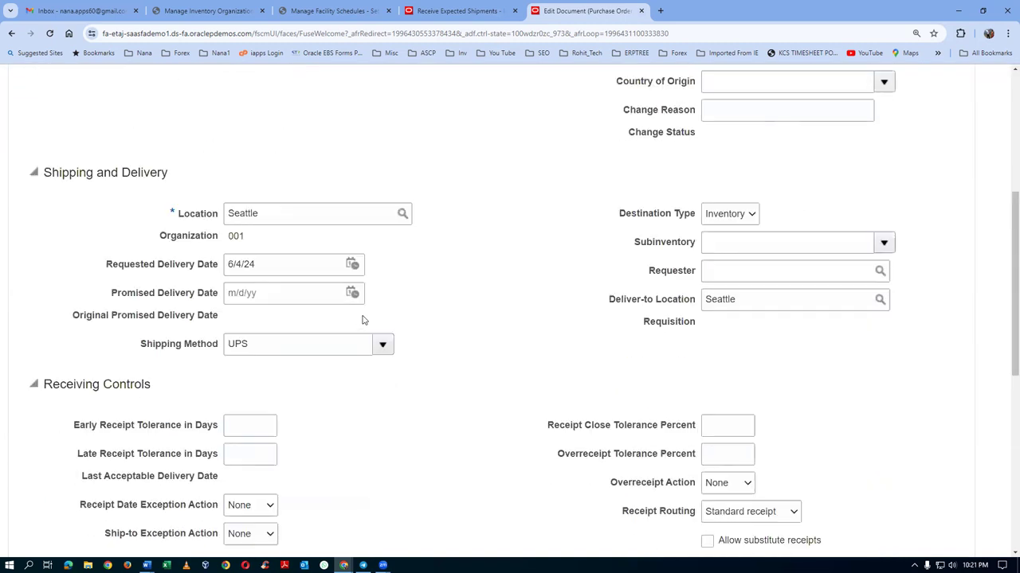
pyautogui.scroll(-2, 363, 319)
pyautogui.scroll(6, 569, 273)
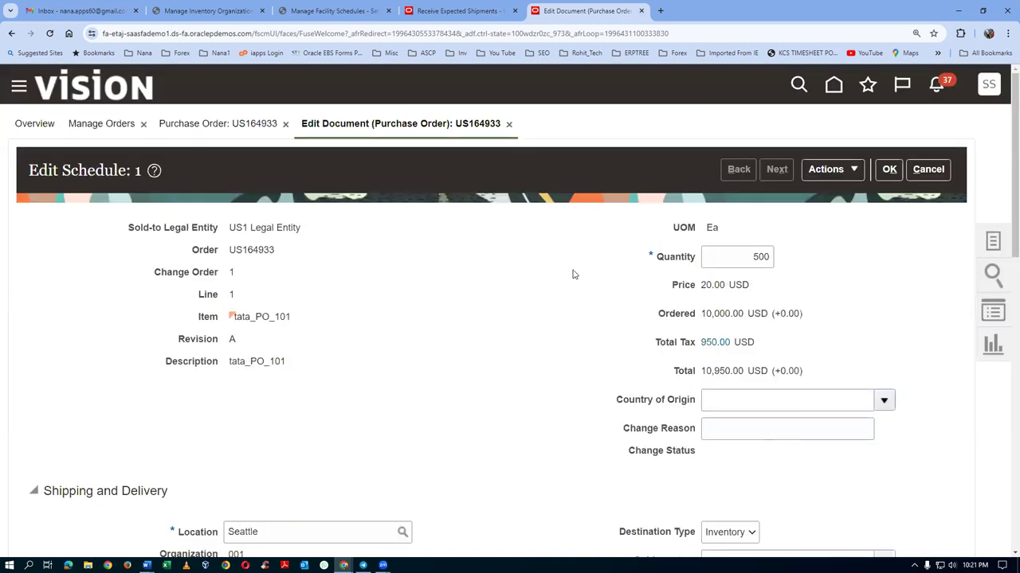
# Apply the schedule edits, describe change order 1 as 'test change order' and submit it.
pyautogui.click(889, 170)
pyautogui.click(198, 272)
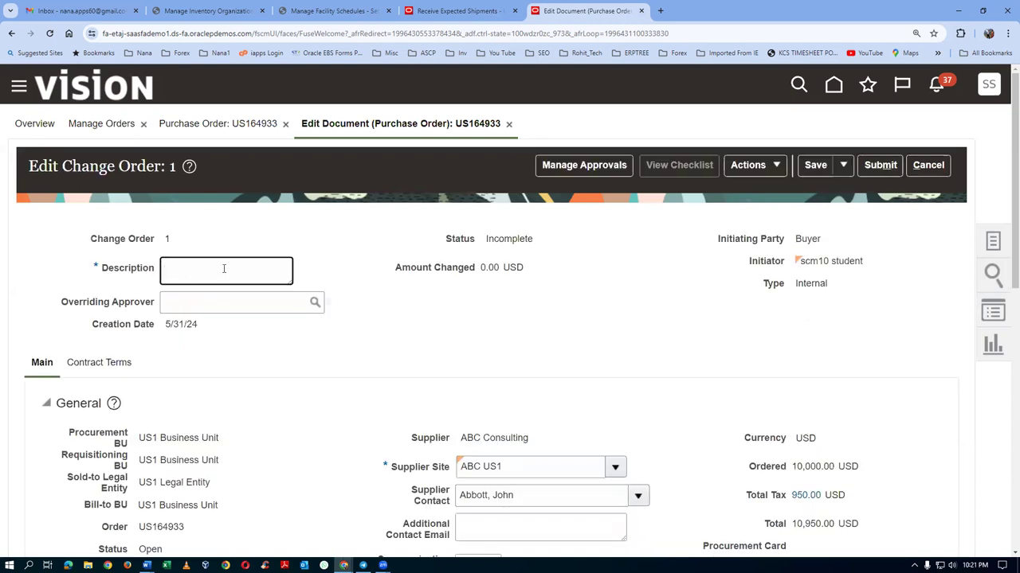
pyautogui.write('test change order')
pyautogui.click(886, 170)
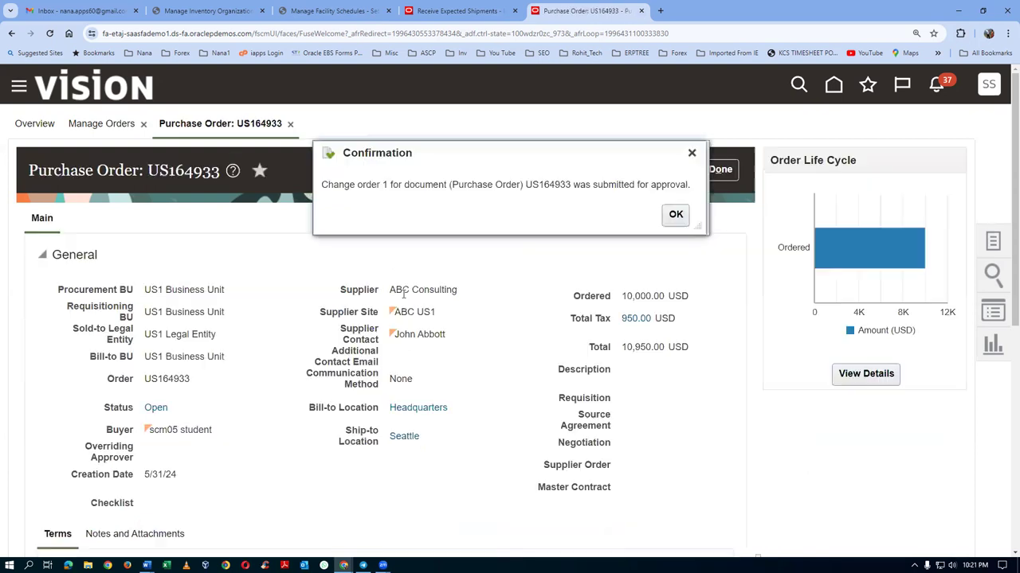
pyautogui.click(674, 215)
# Rerun the search for order US164933 and dismiss its pending change order notice.
pyautogui.click(727, 170)
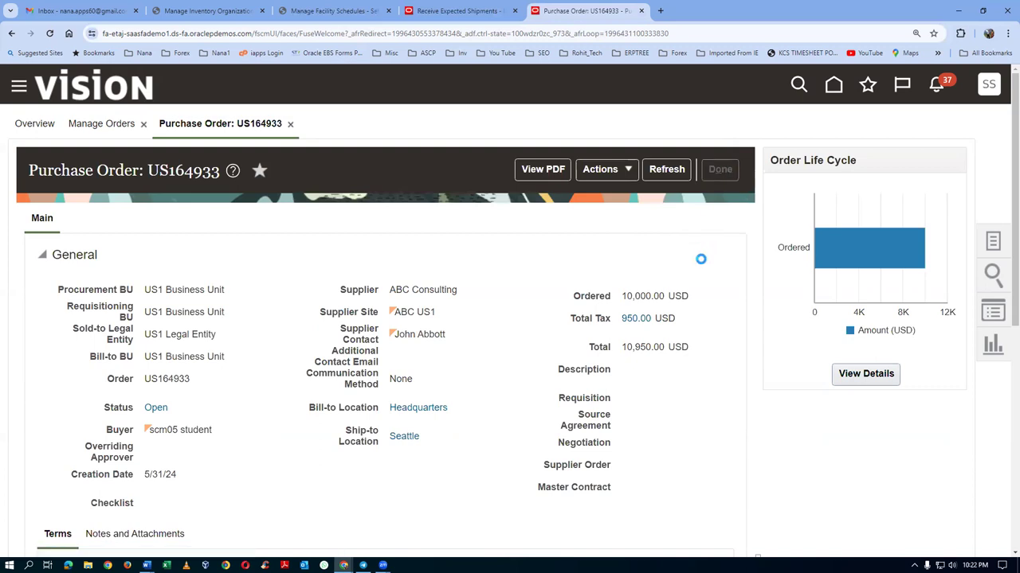
pyautogui.scroll(-2, 704, 266)
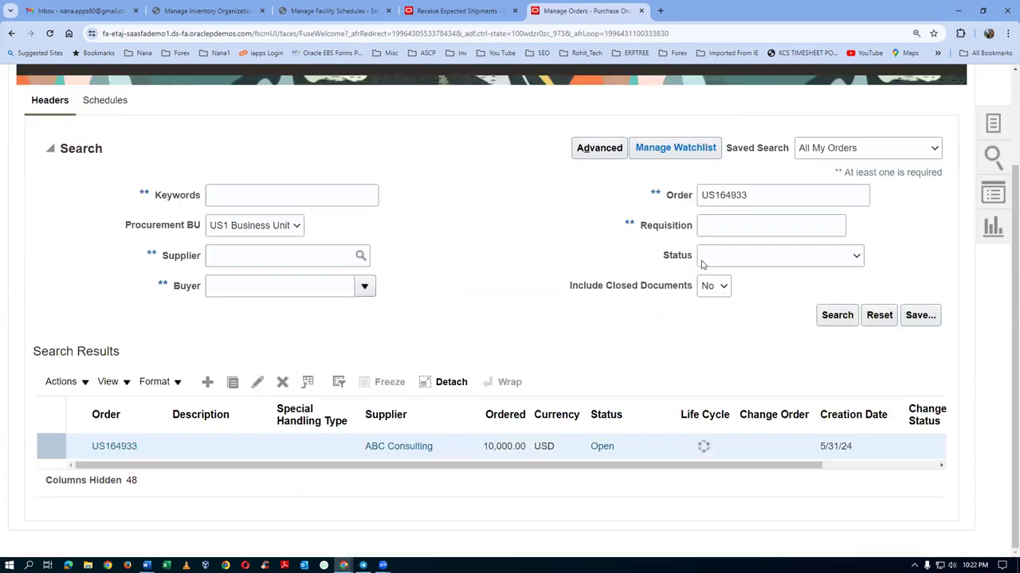
pyautogui.click(837, 315)
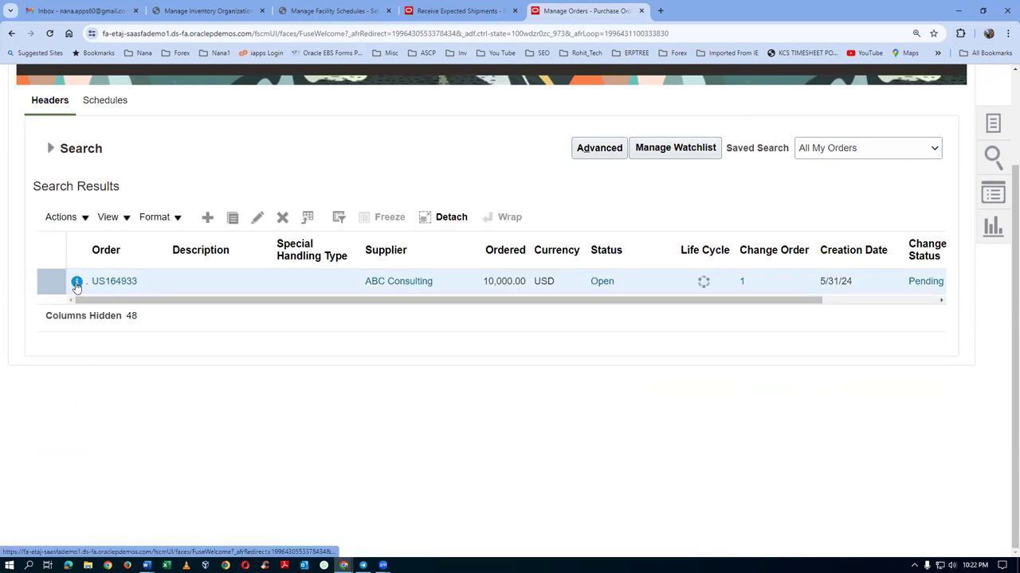
pyautogui.click(76, 284)
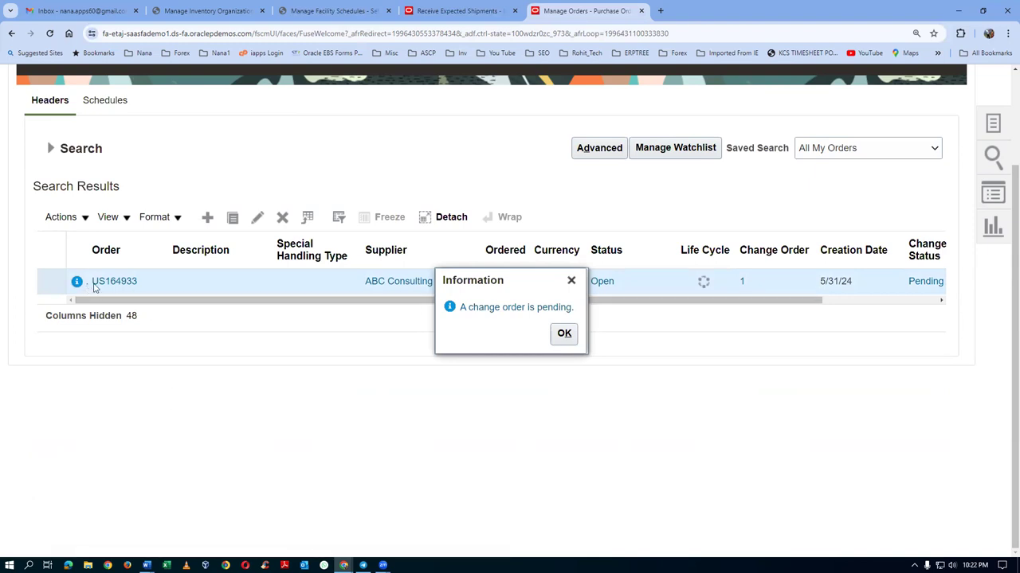
pyautogui.click(561, 333)
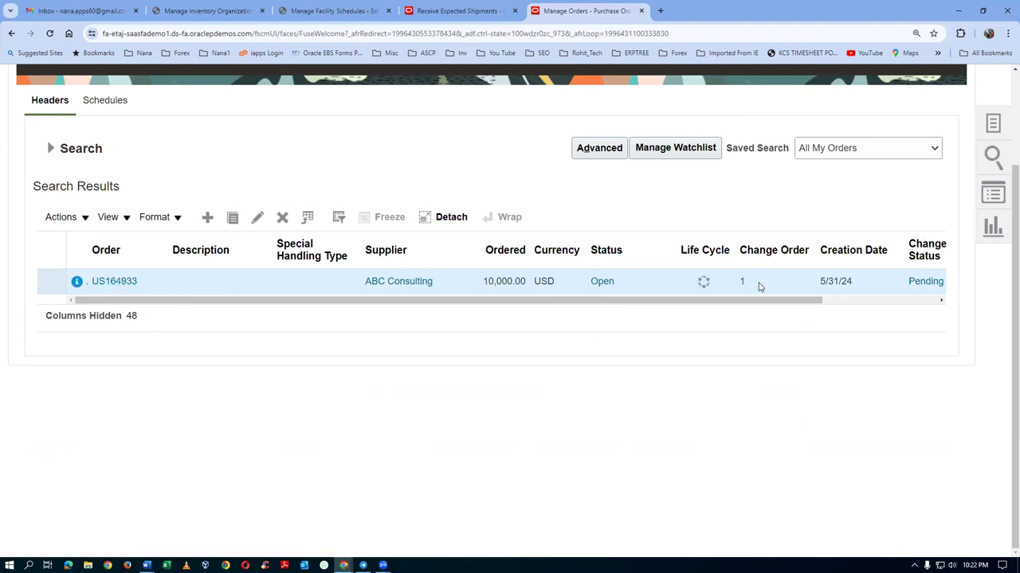
# Search again for US164933 until it lists as Open with change order 1 no longer pending.
pyautogui.click(50, 148)
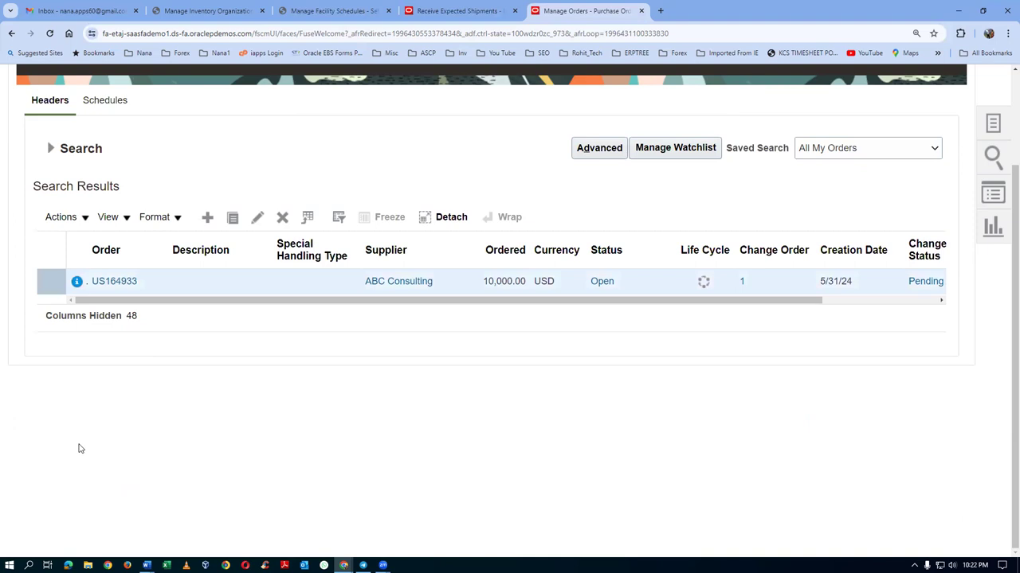
pyautogui.click(50, 148)
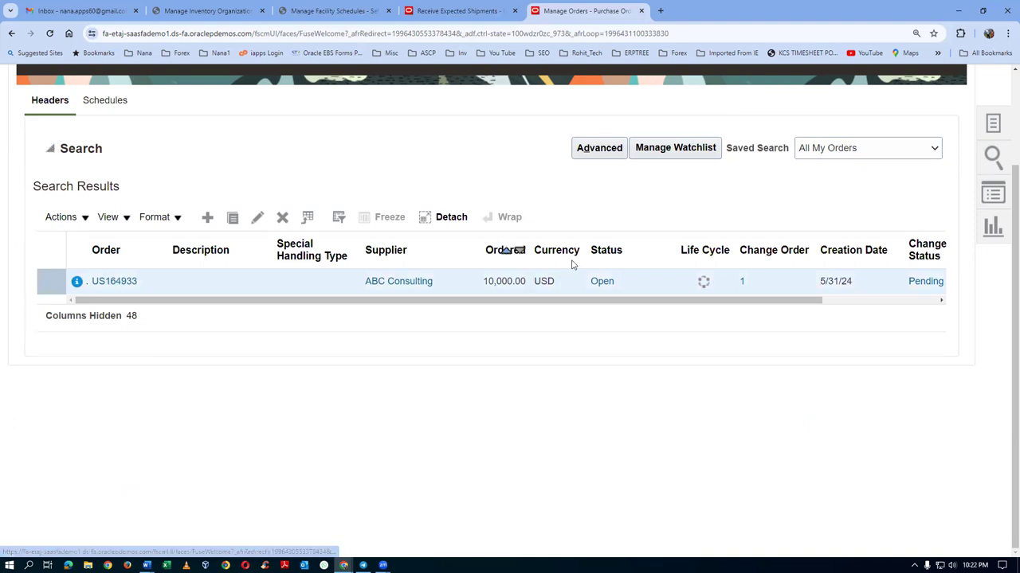
pyautogui.click(836, 316)
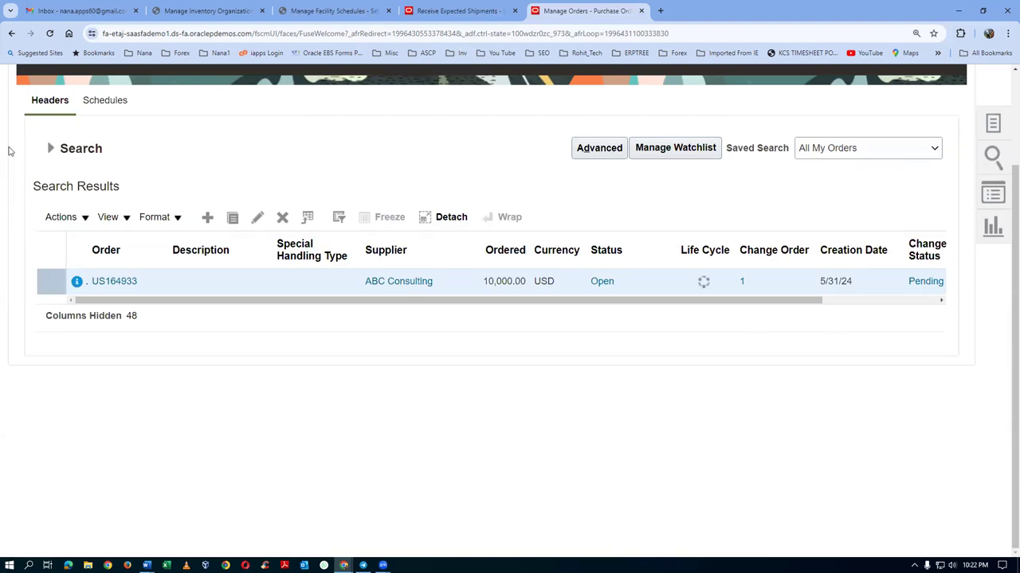
pyautogui.click(50, 148)
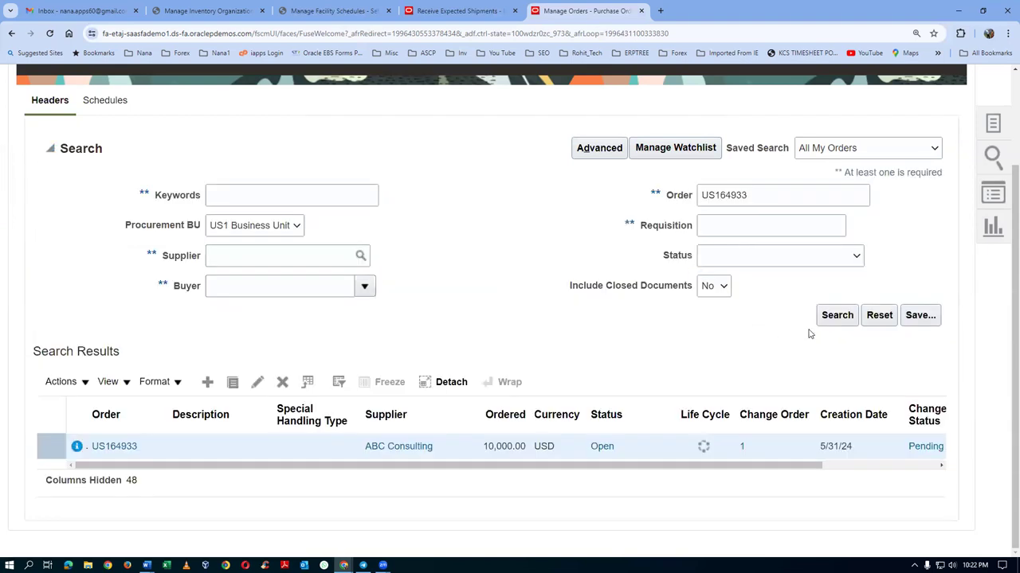
pyautogui.click(840, 317)
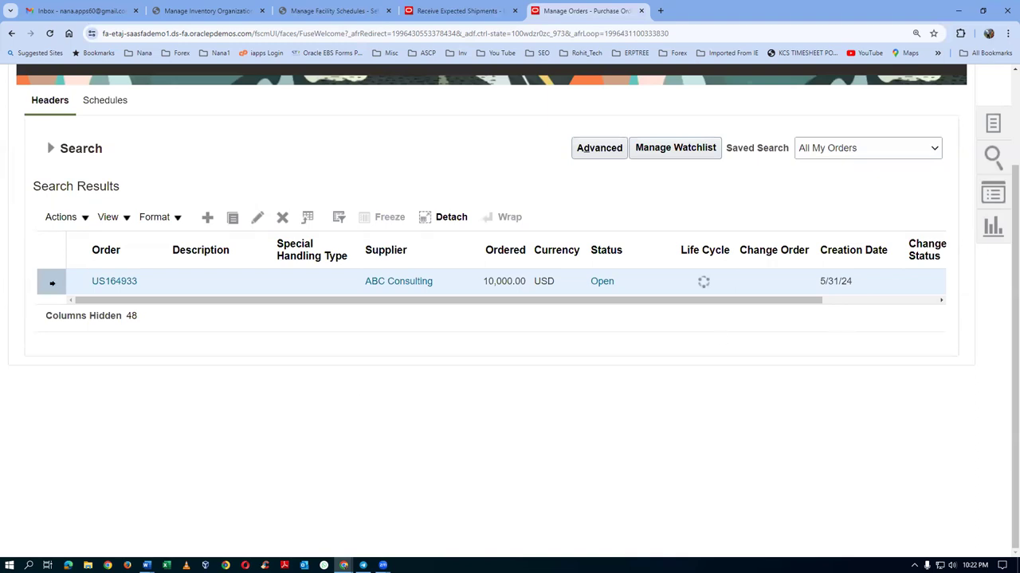
# Find the expected shipment for PO US164933 and start receiving its line.
pyautogui.click(434, 11)
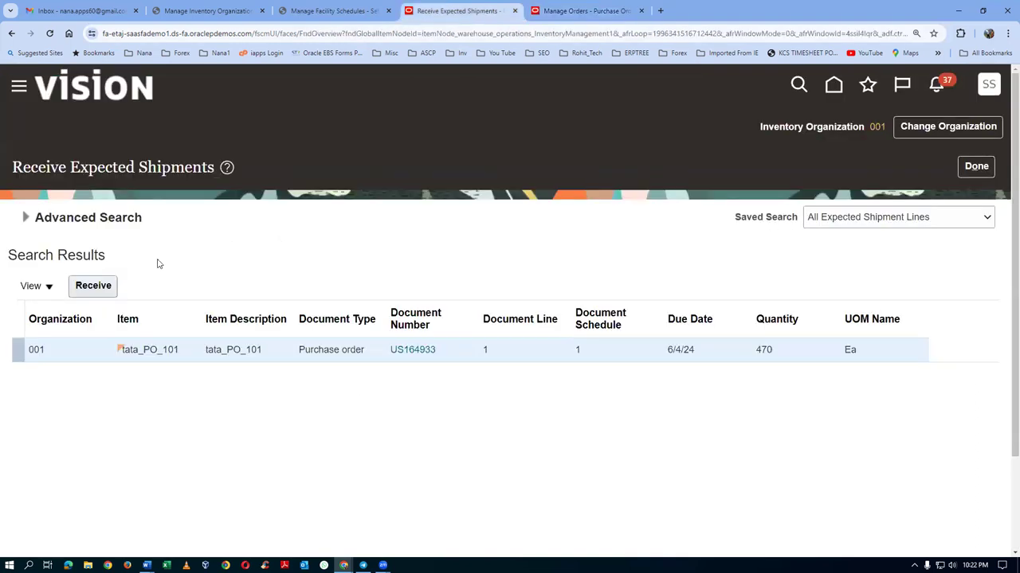
pyautogui.click(26, 218)
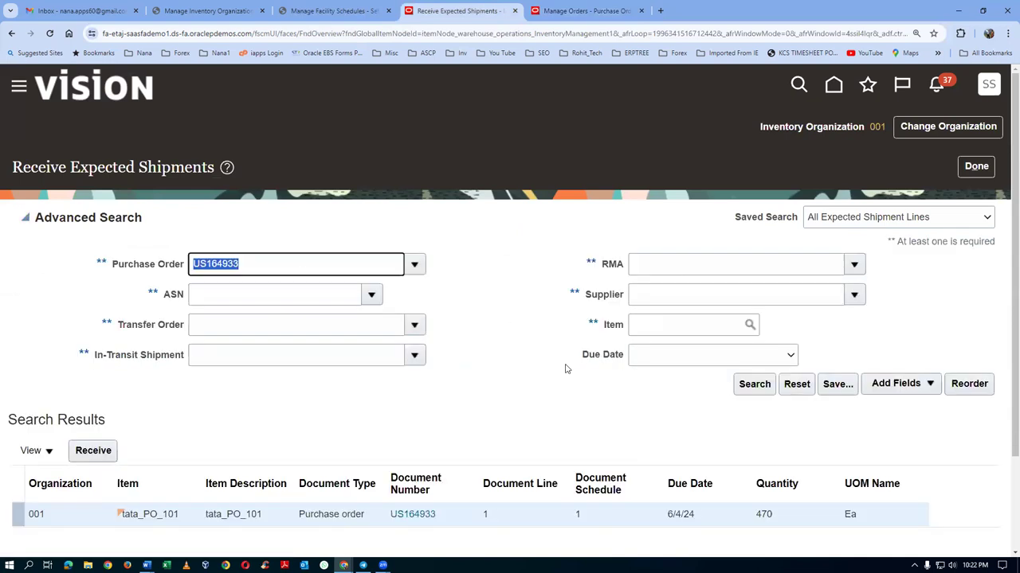
pyautogui.click(763, 383)
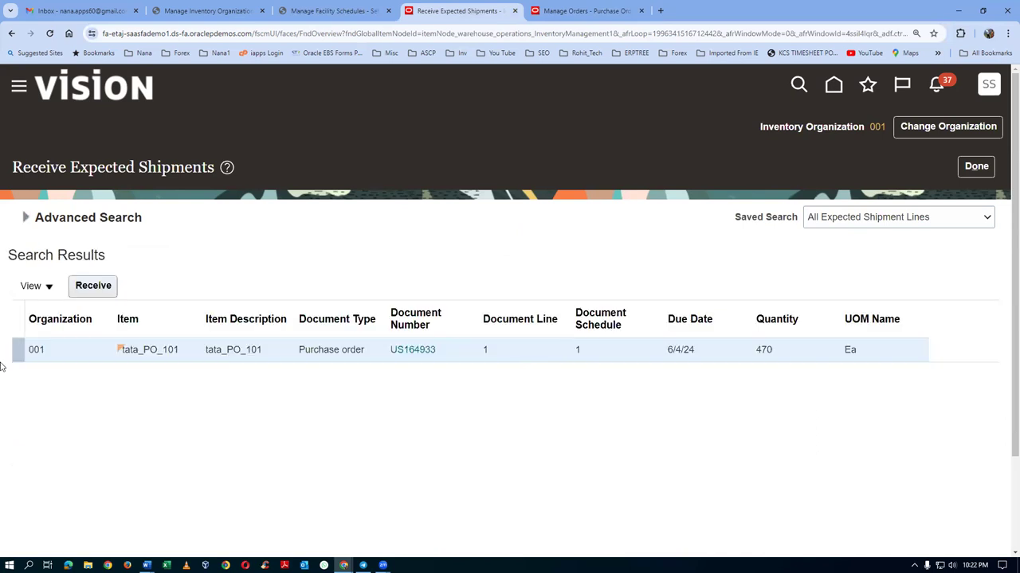
pyautogui.click(94, 286)
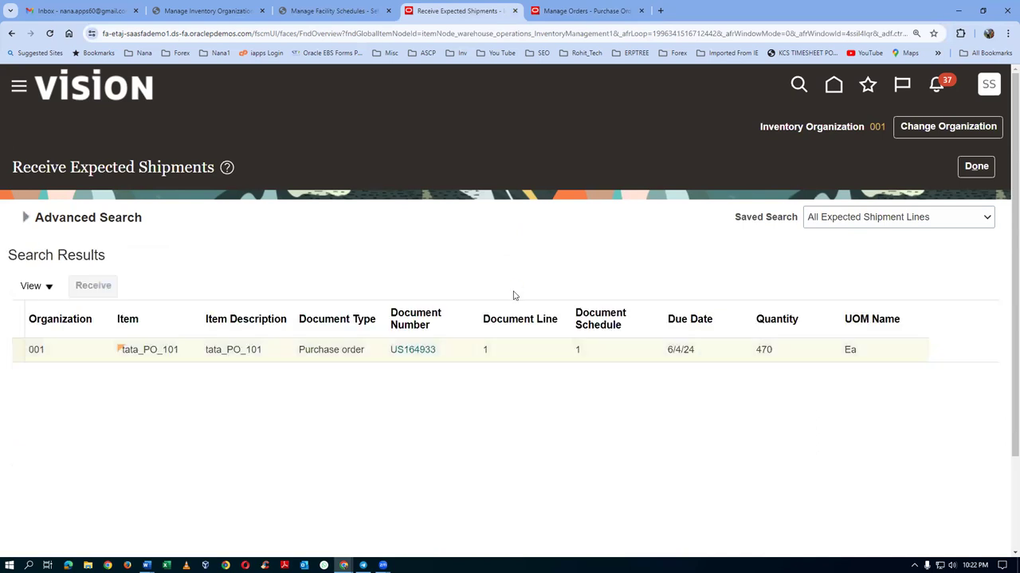
# Replace the 470 quantity with 30 Ea of tata_PO_101 and create the receipt.
pyautogui.click(325, 227)
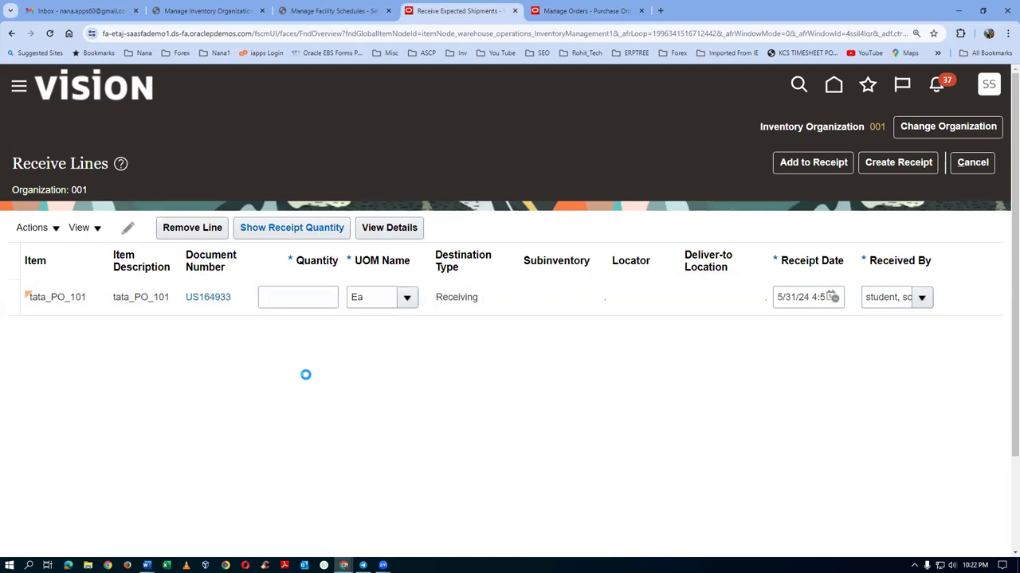
pyautogui.moveTo(315, 298); pyautogui.dragTo(347, 302)
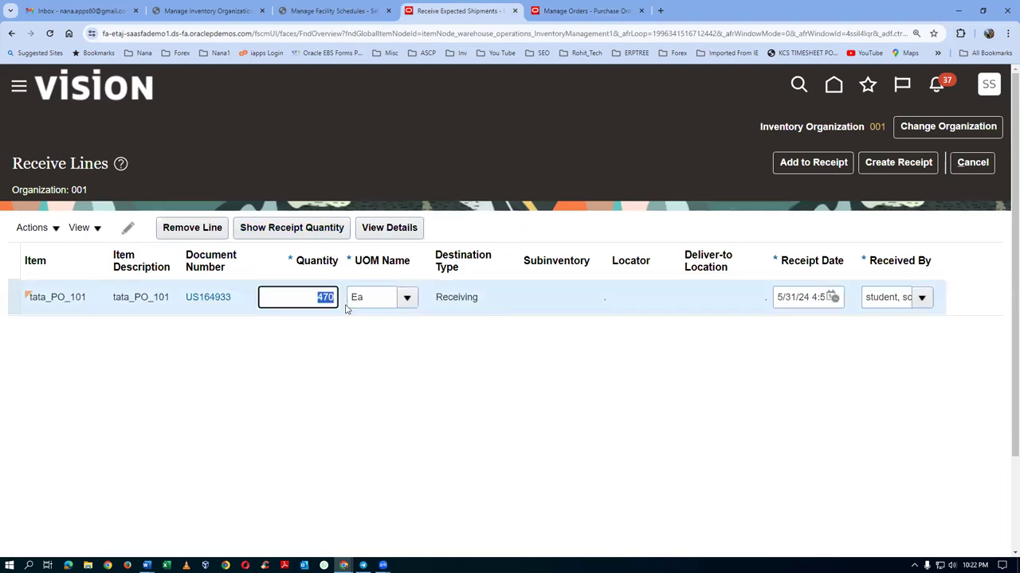
pyautogui.write('30')
pyautogui.press('Tab')
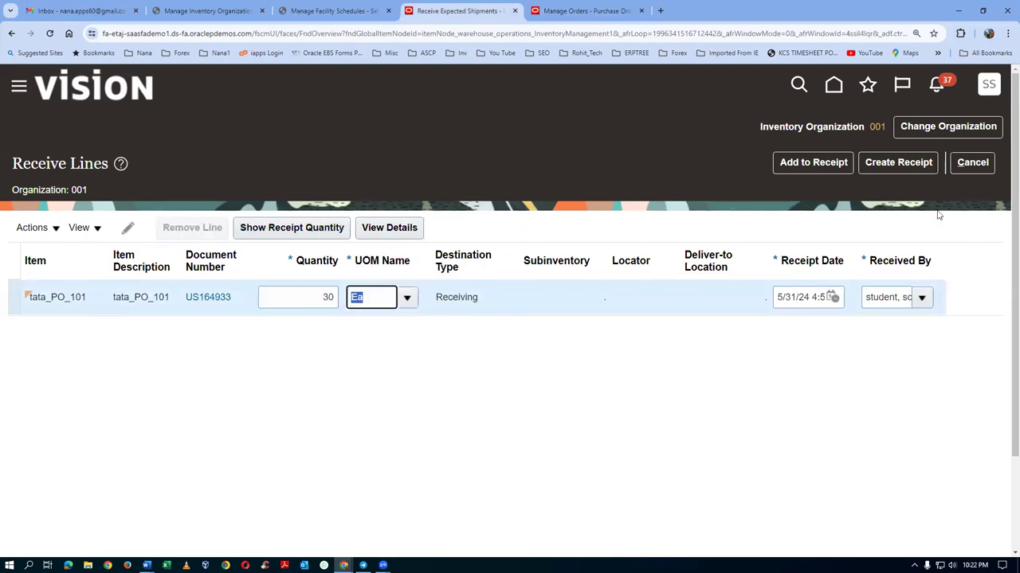
pyautogui.click(898, 162)
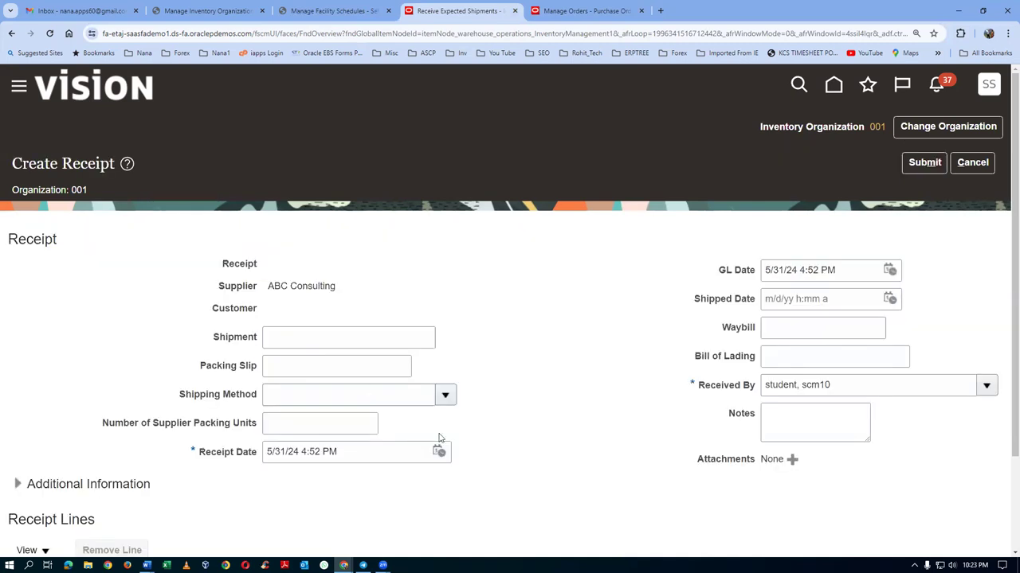
# Submit the 30 Ea receipt from ABC Consulting and acknowledge the batch queue confirmation.
pyautogui.scroll(-2, 439, 437)
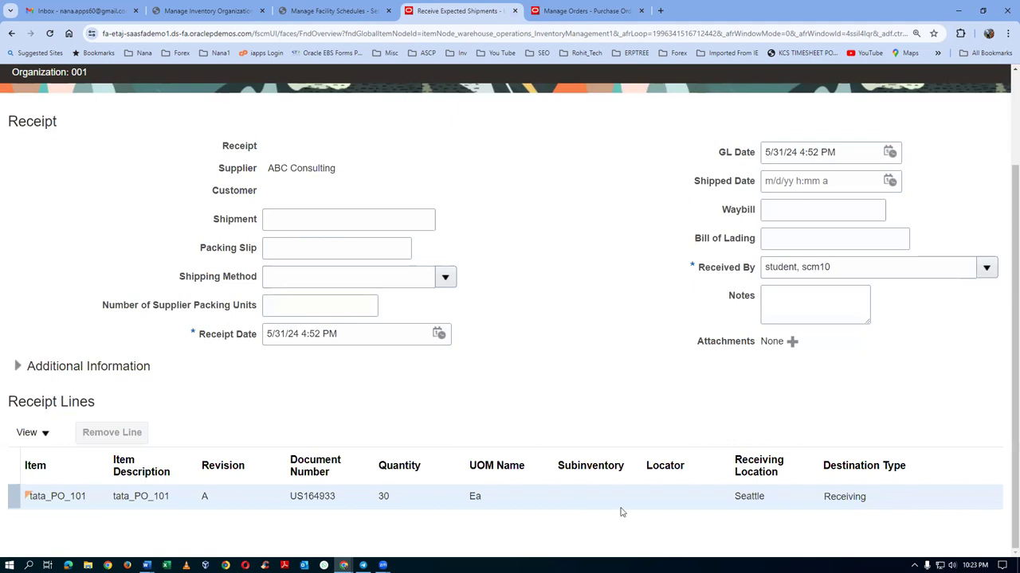
pyautogui.scroll(2, 622, 512)
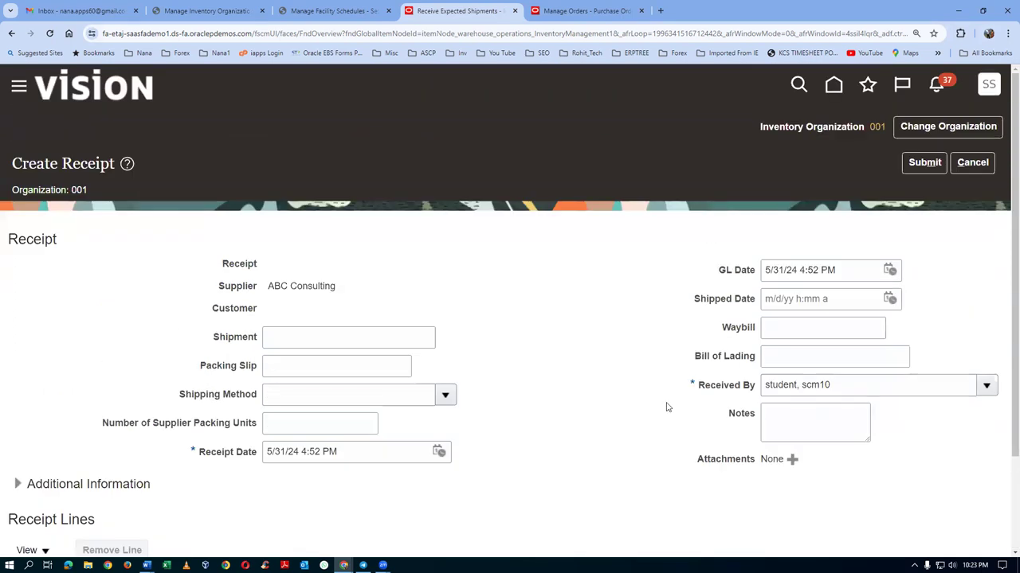
pyautogui.click(928, 166)
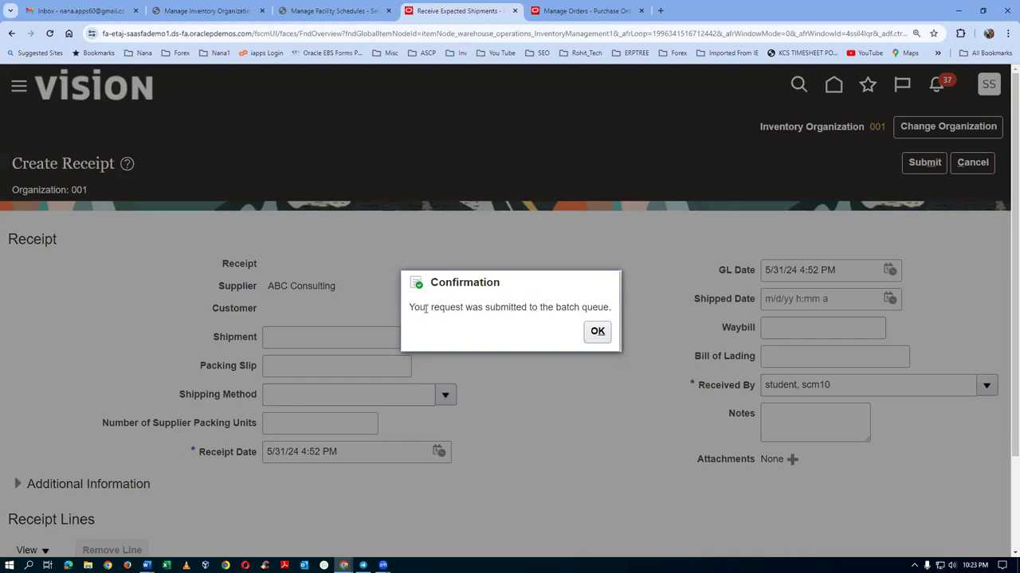
pyautogui.moveTo(426, 309); pyautogui.dragTo(597, 311)
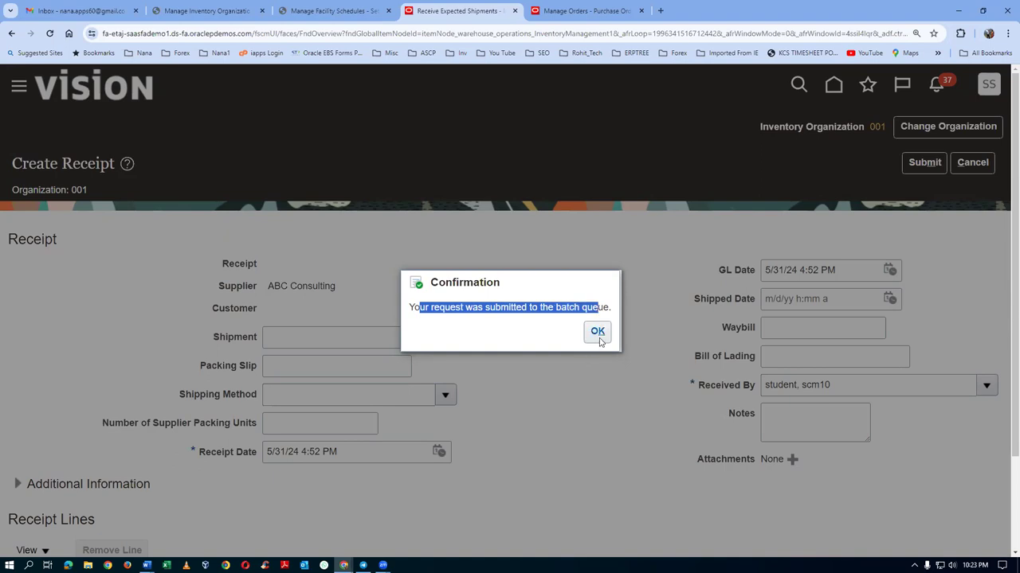
pyautogui.click(598, 332)
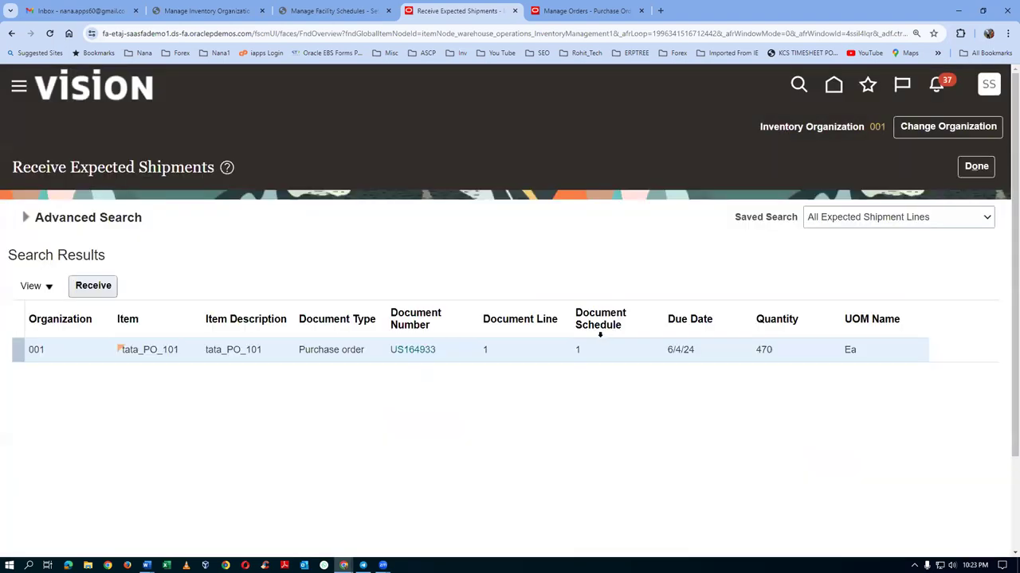
# Rerun the expected-shipments search for purchase order US164933.
pyautogui.click(25, 217)
pyautogui.click(28, 222)
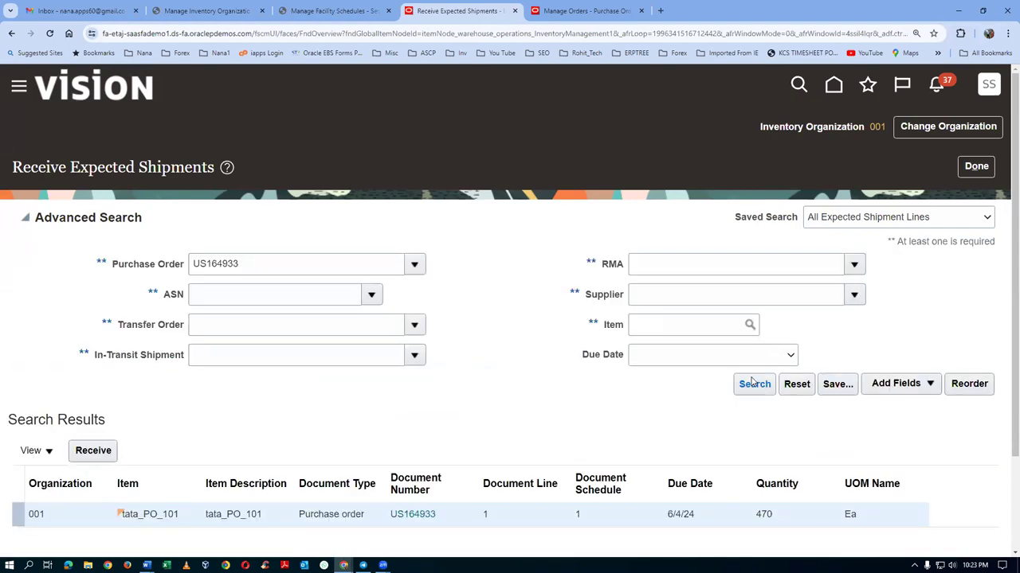
pyautogui.click(753, 384)
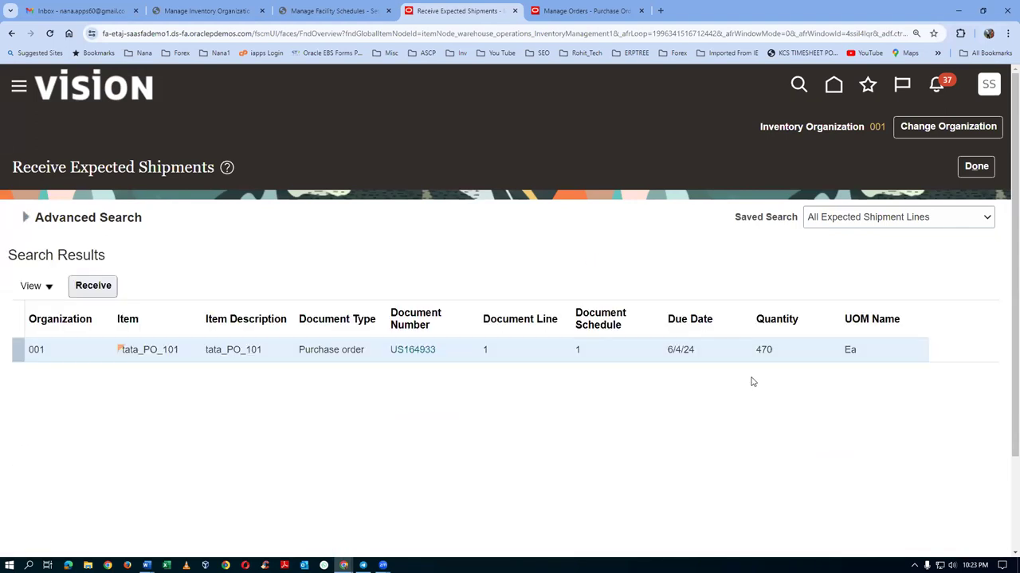
# Search Put Away Receipts for purchase order US164933, which returns no results.
pyautogui.click(976, 172)
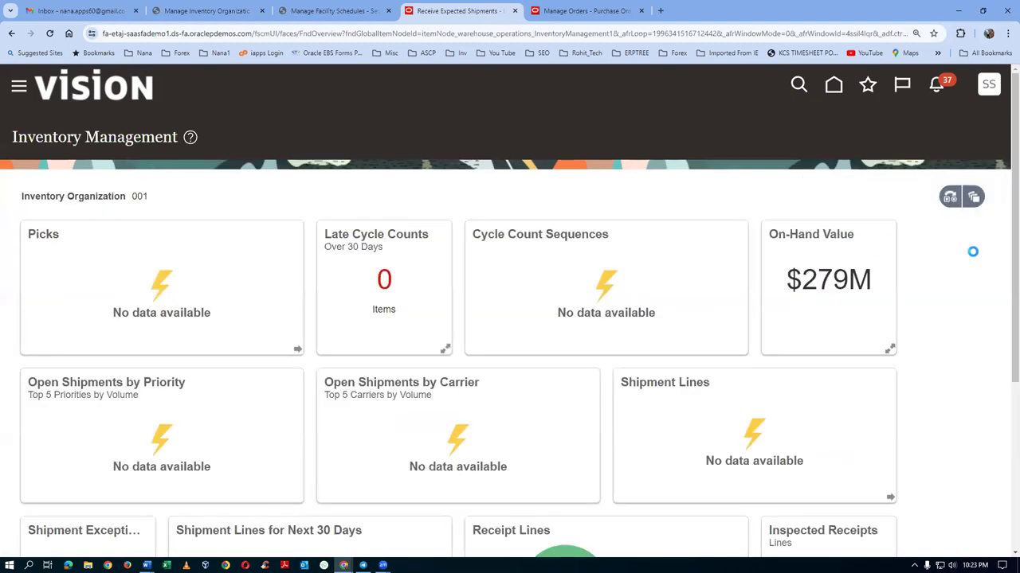
pyautogui.click(991, 242)
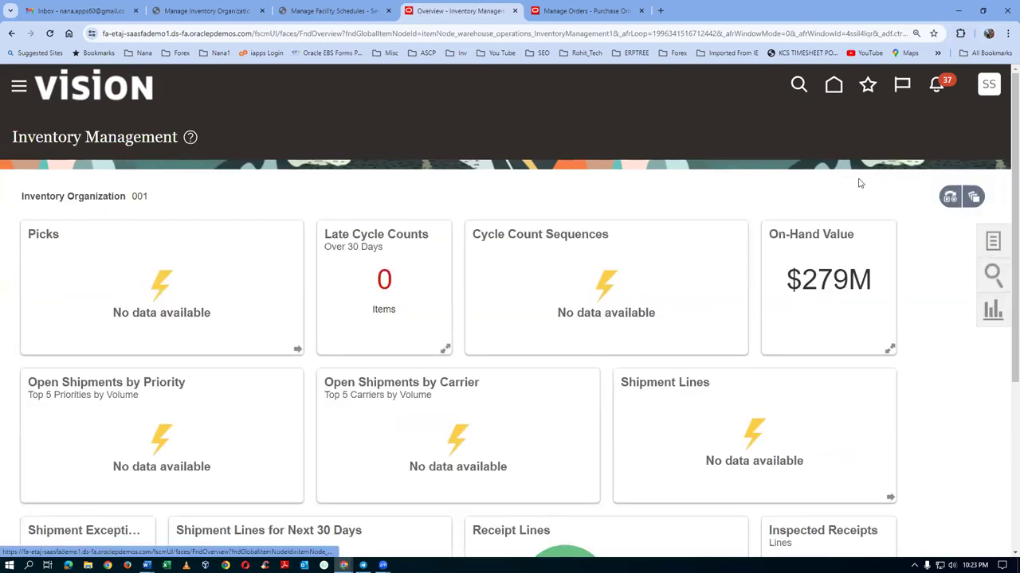
pyautogui.click(918, 291)
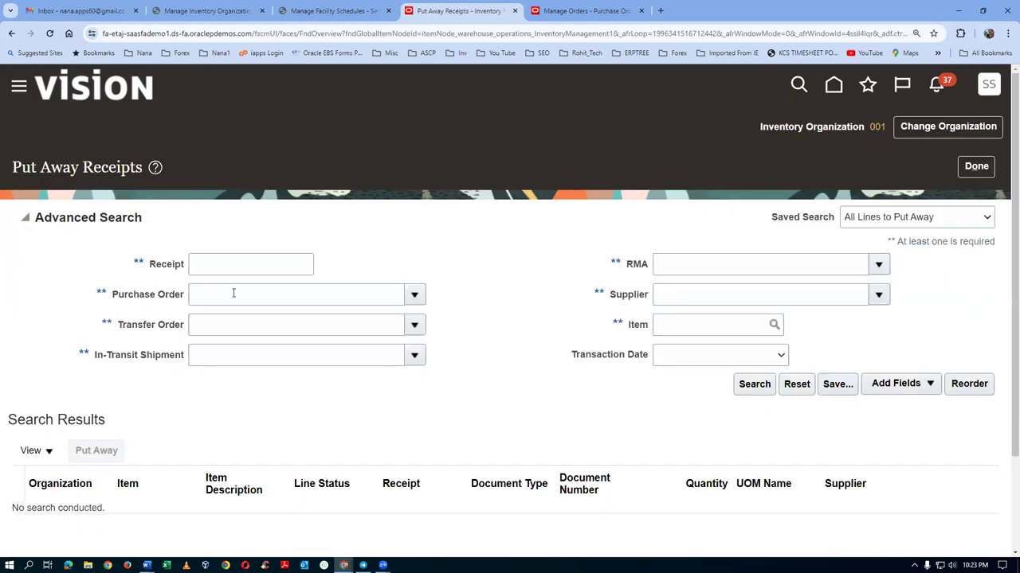
pyautogui.click(233, 293)
pyautogui.write('US164933')
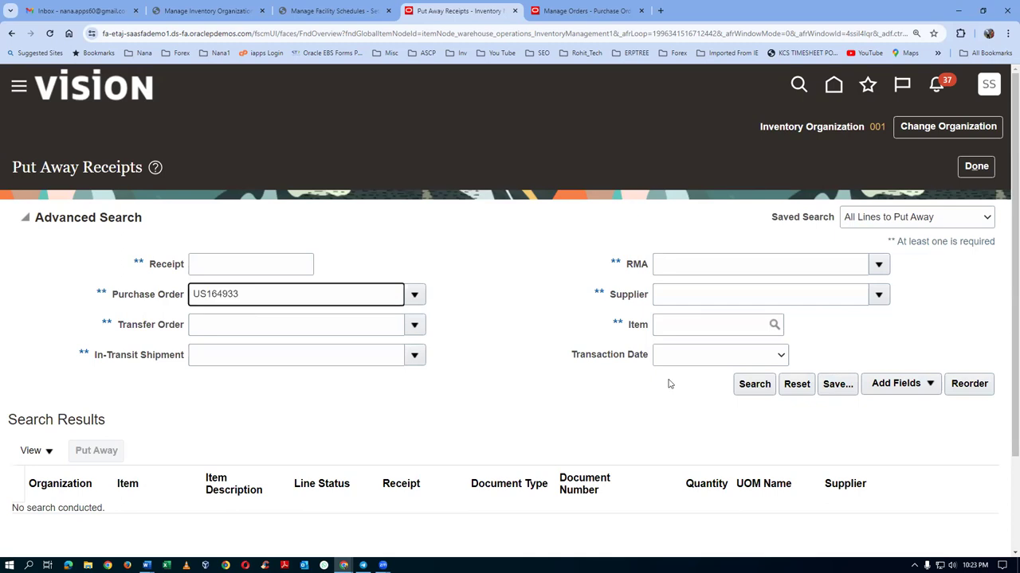
pyautogui.press('Tab')
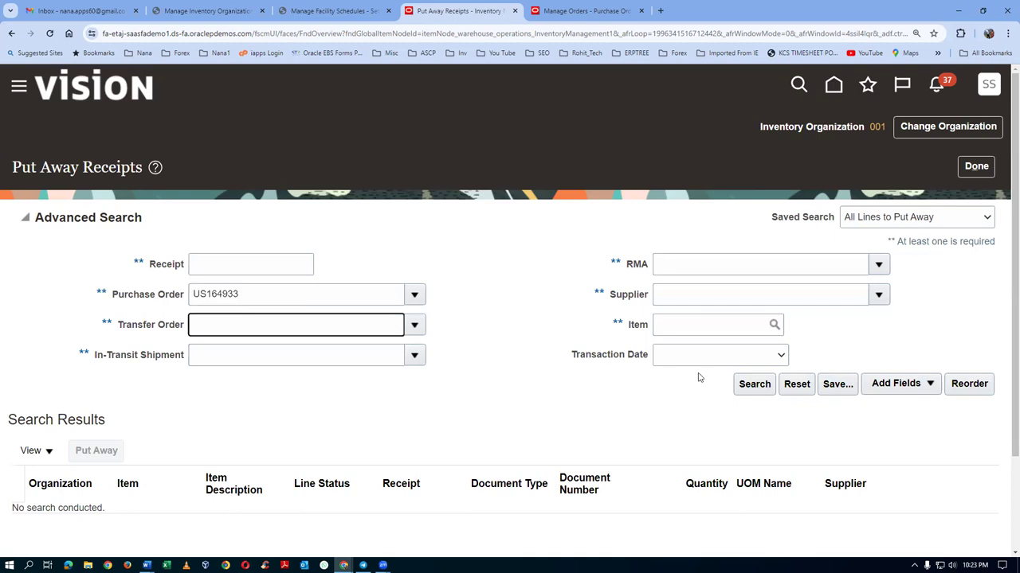
pyautogui.click(748, 388)
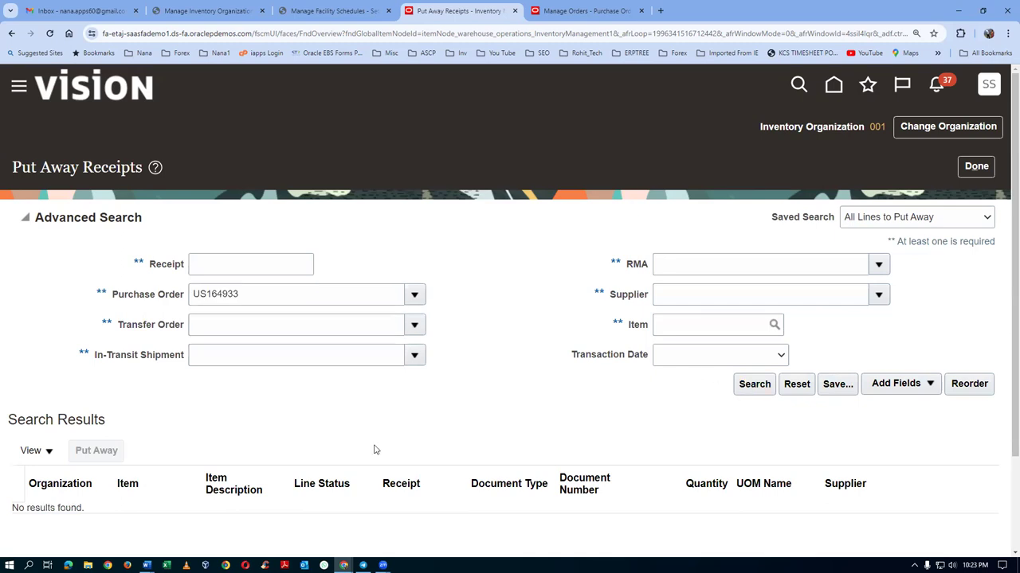